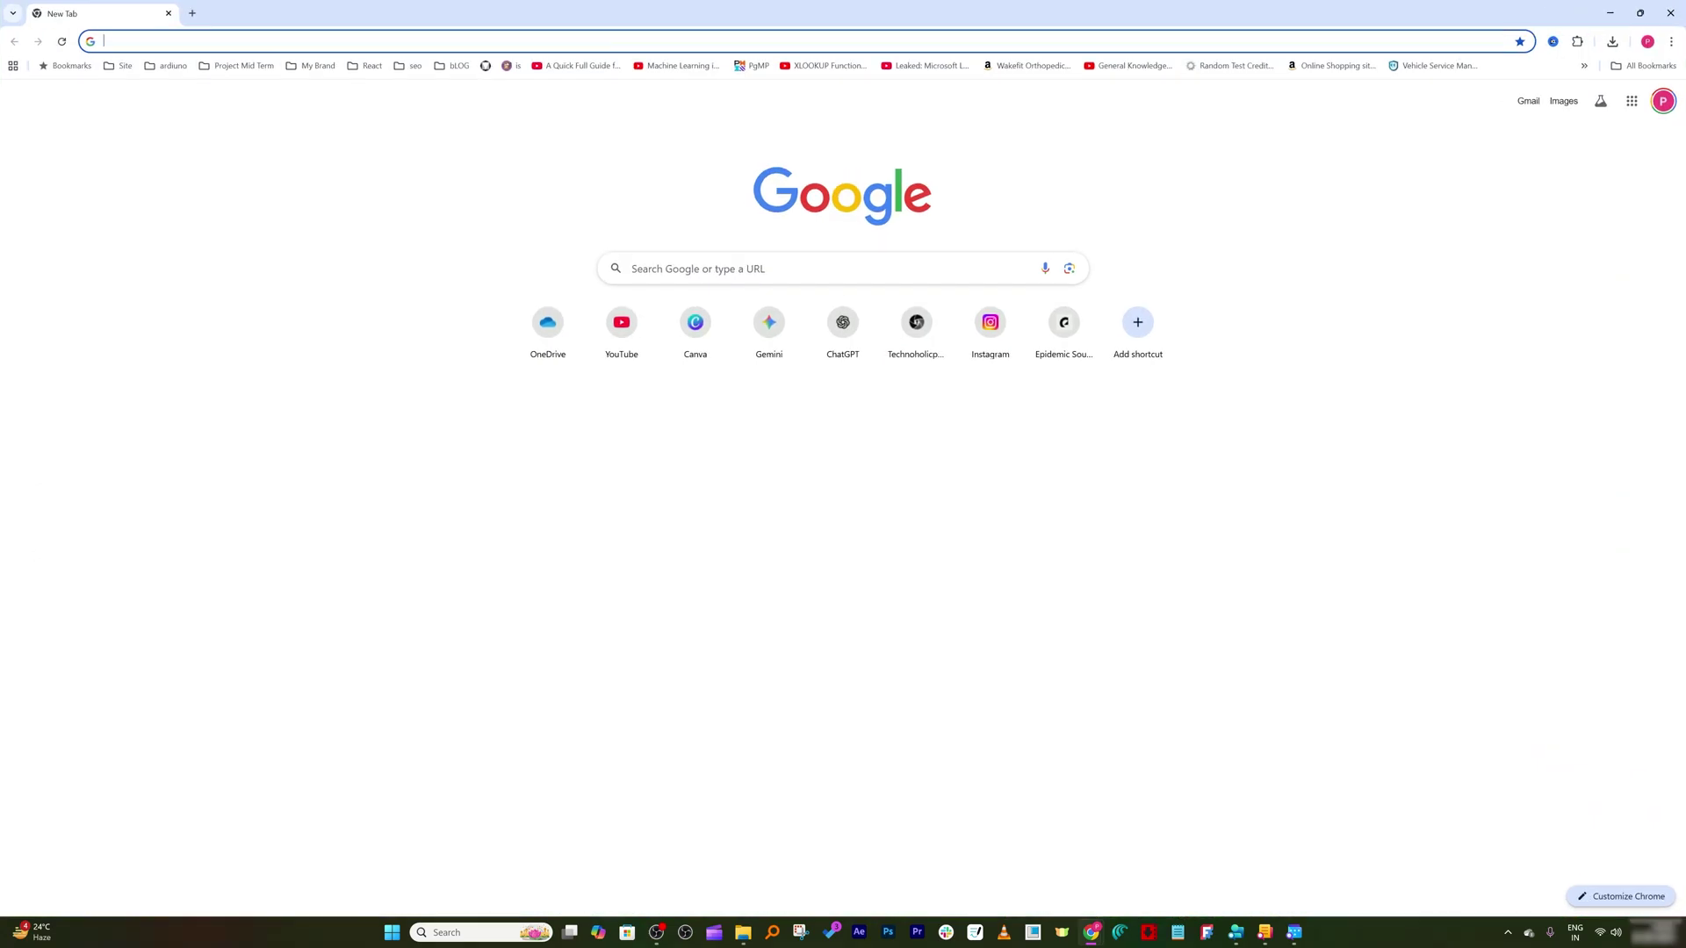
Search 'macrium reflect free', choose the Reflect Home offer, and sign up for a Macrium account with Google
click(632, 267)
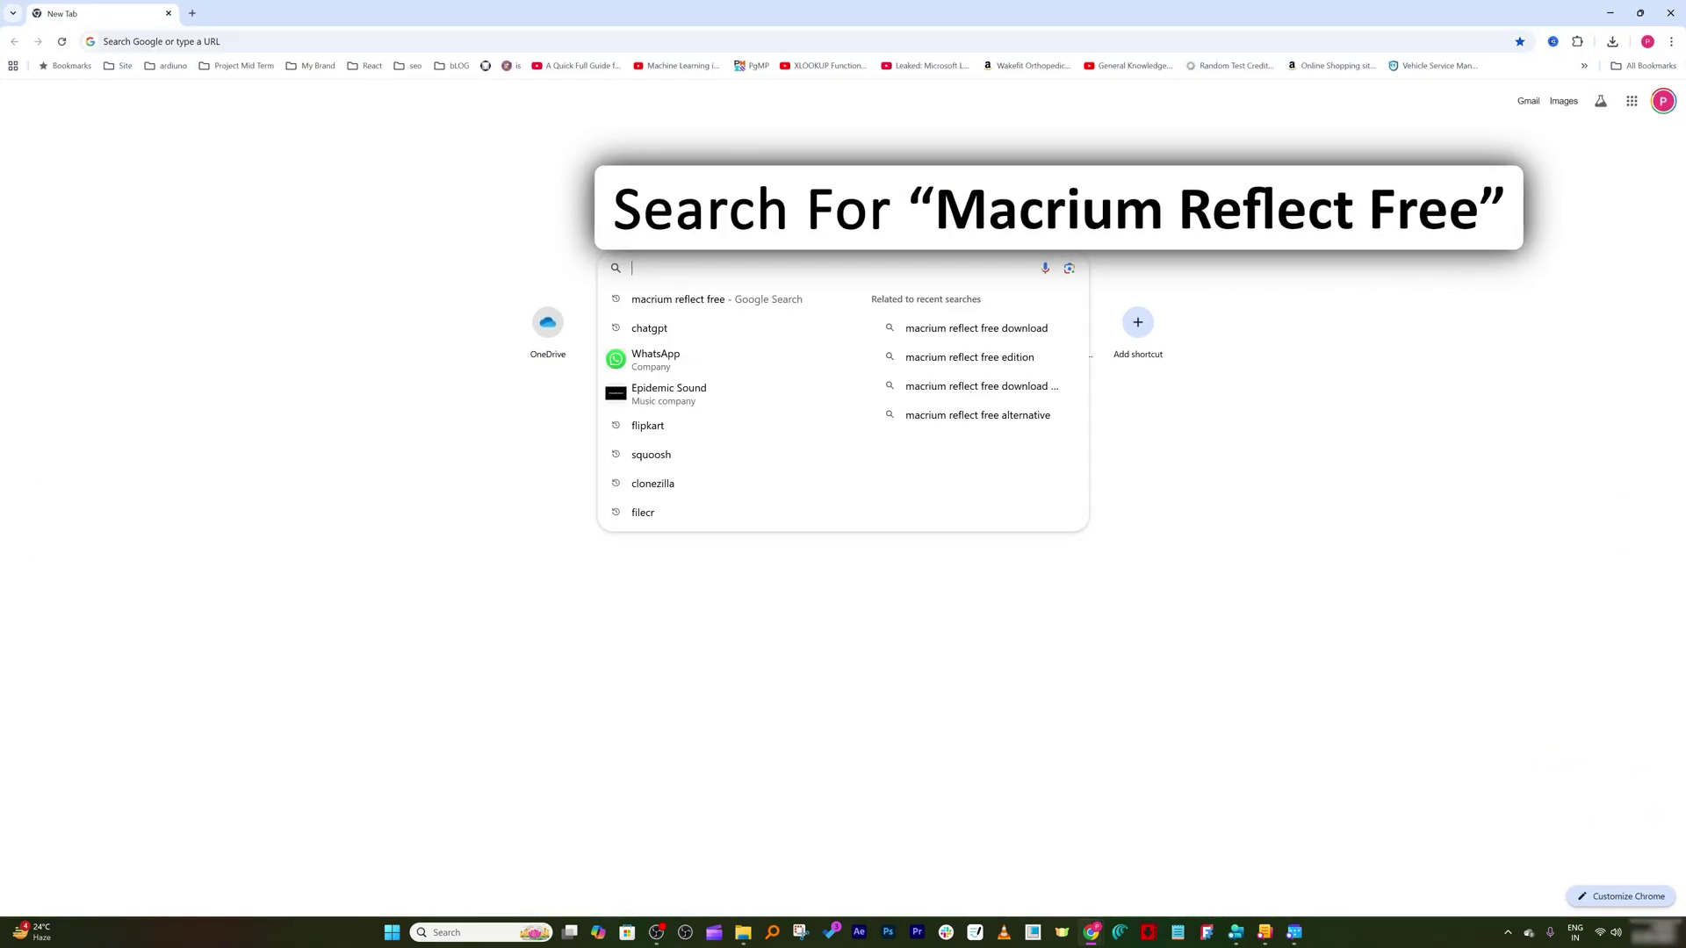
key(Down)
key(Return)
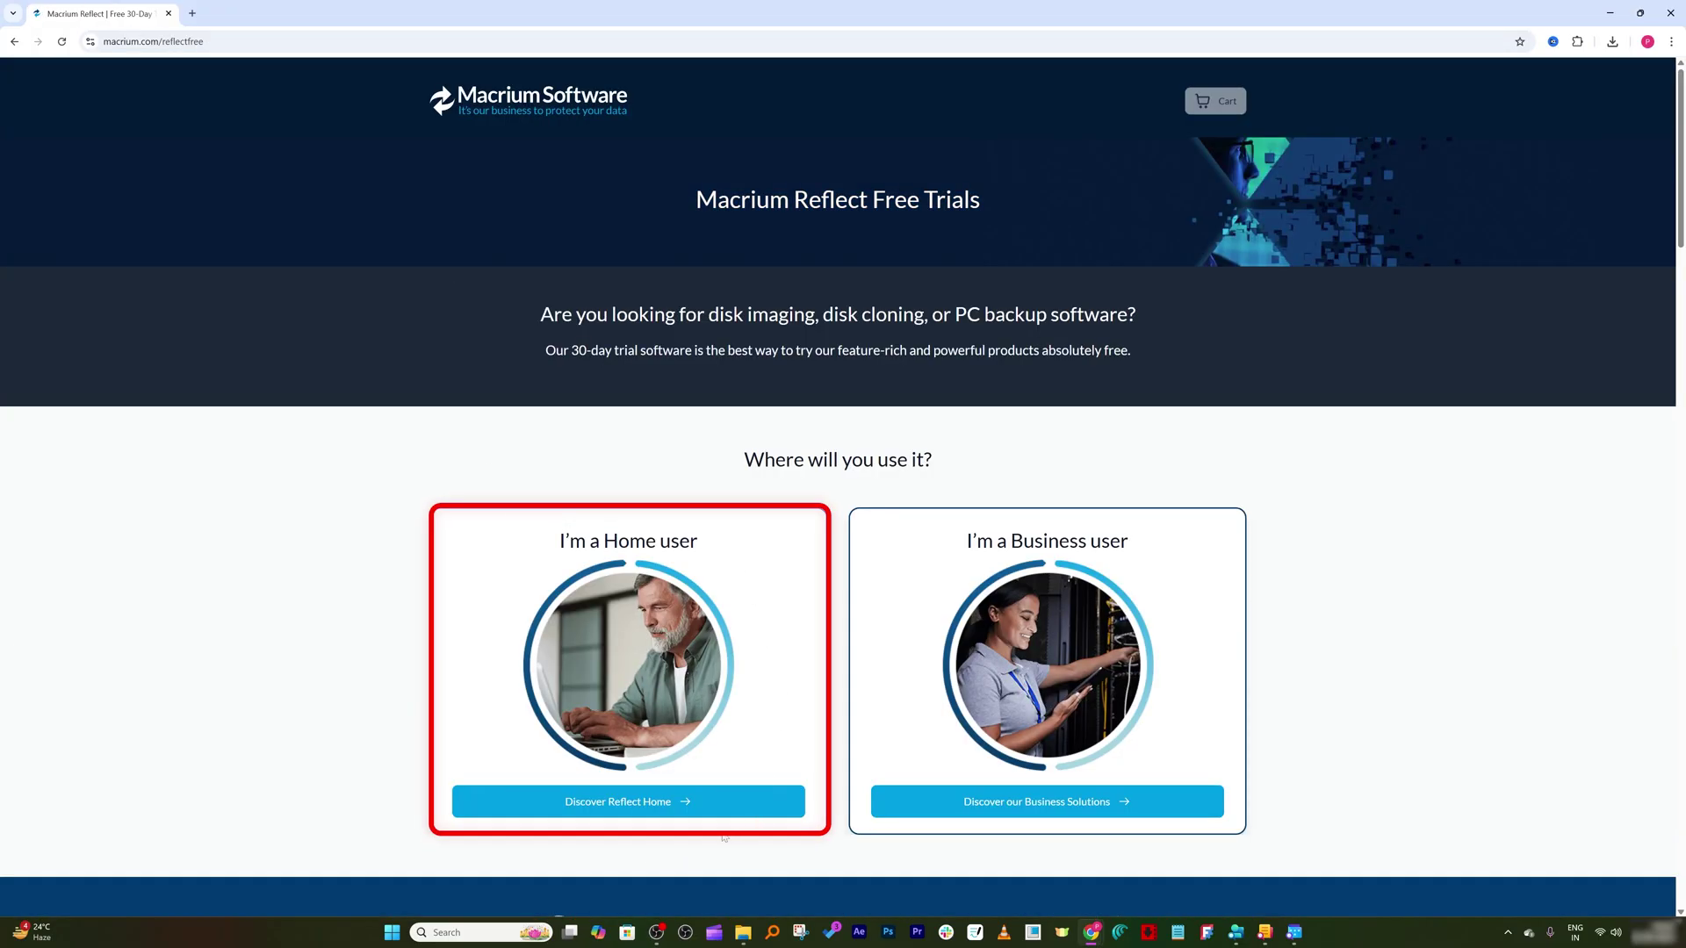
click(690, 803)
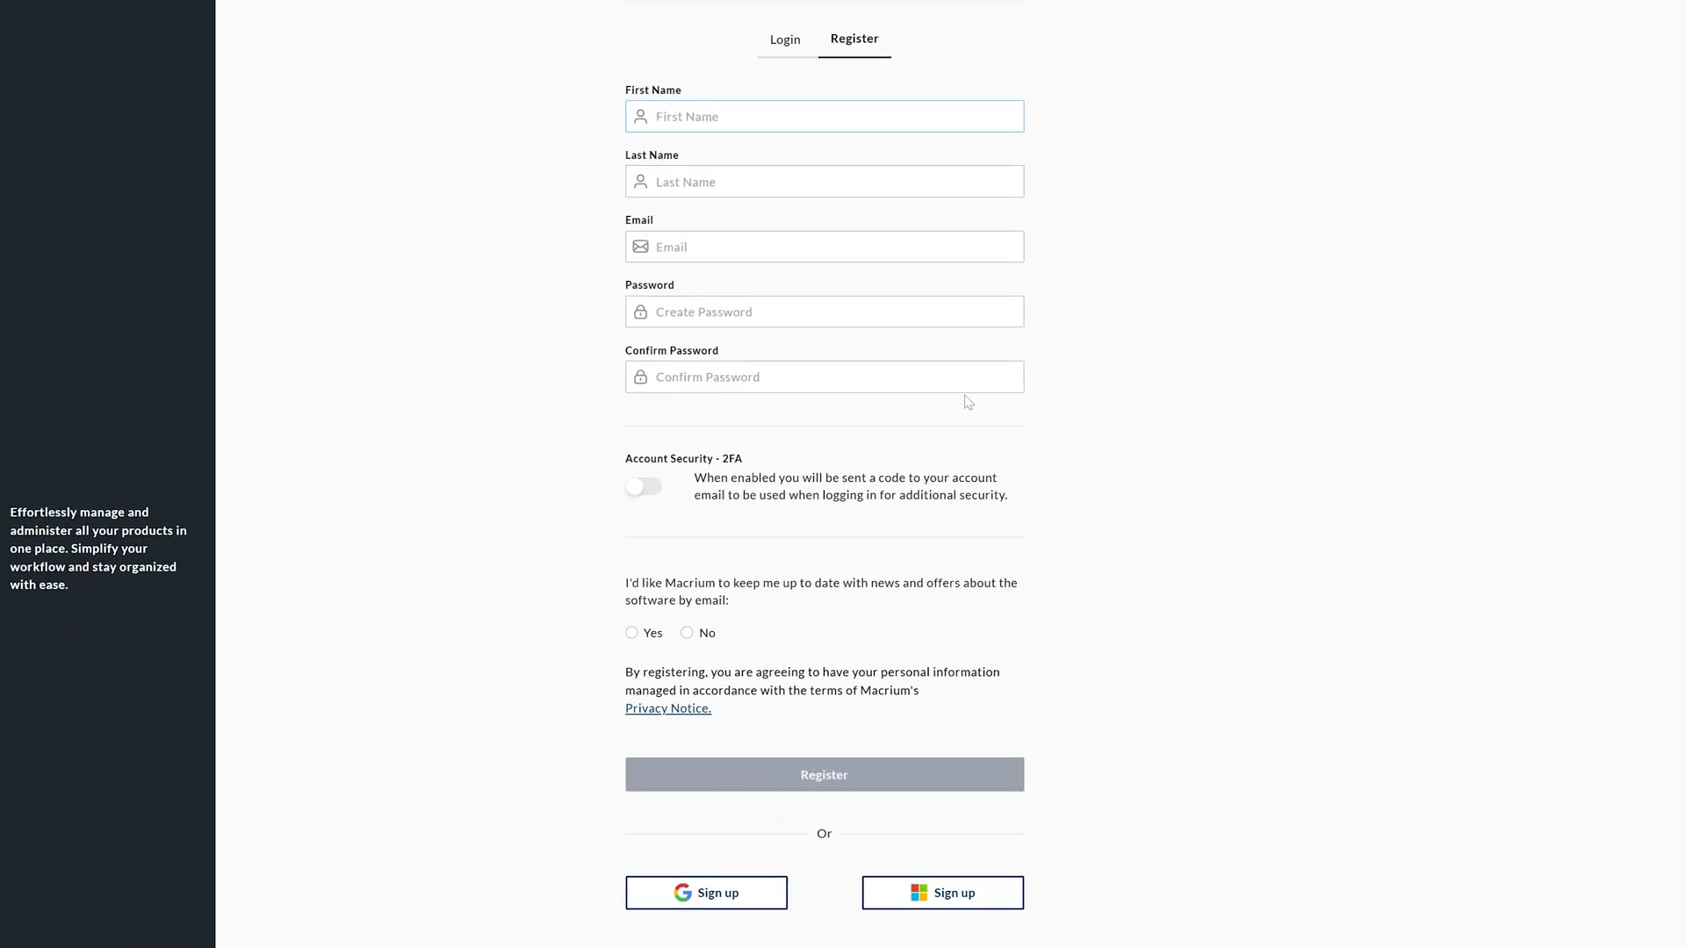
click(734, 900)
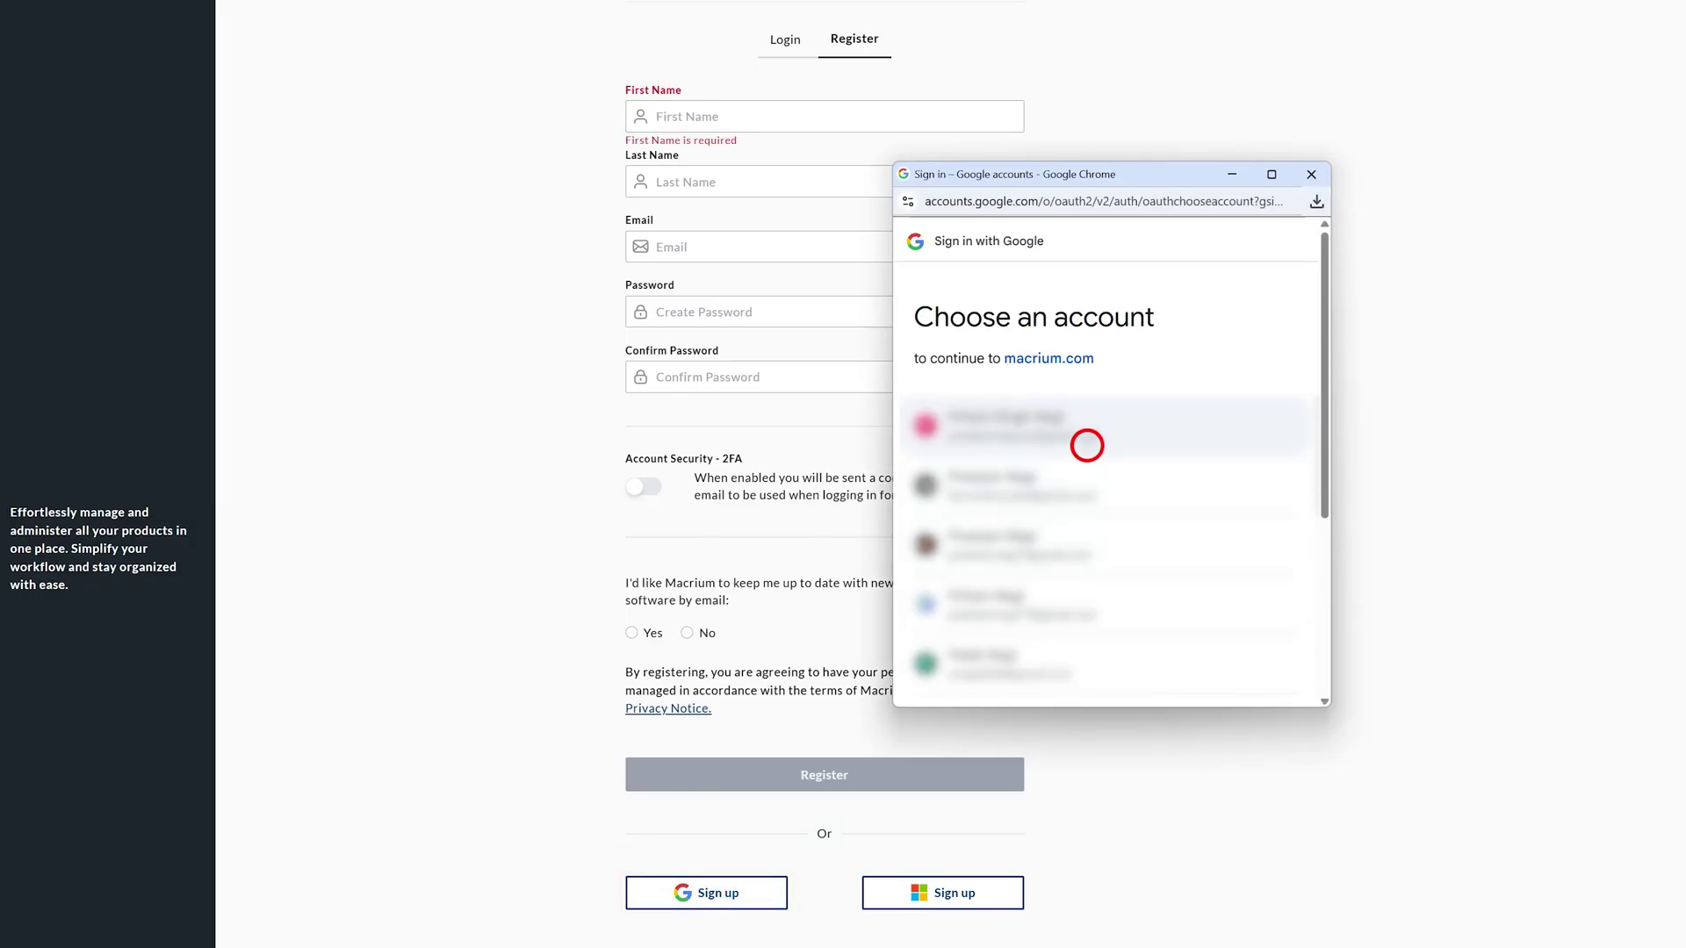
click(1087, 445)
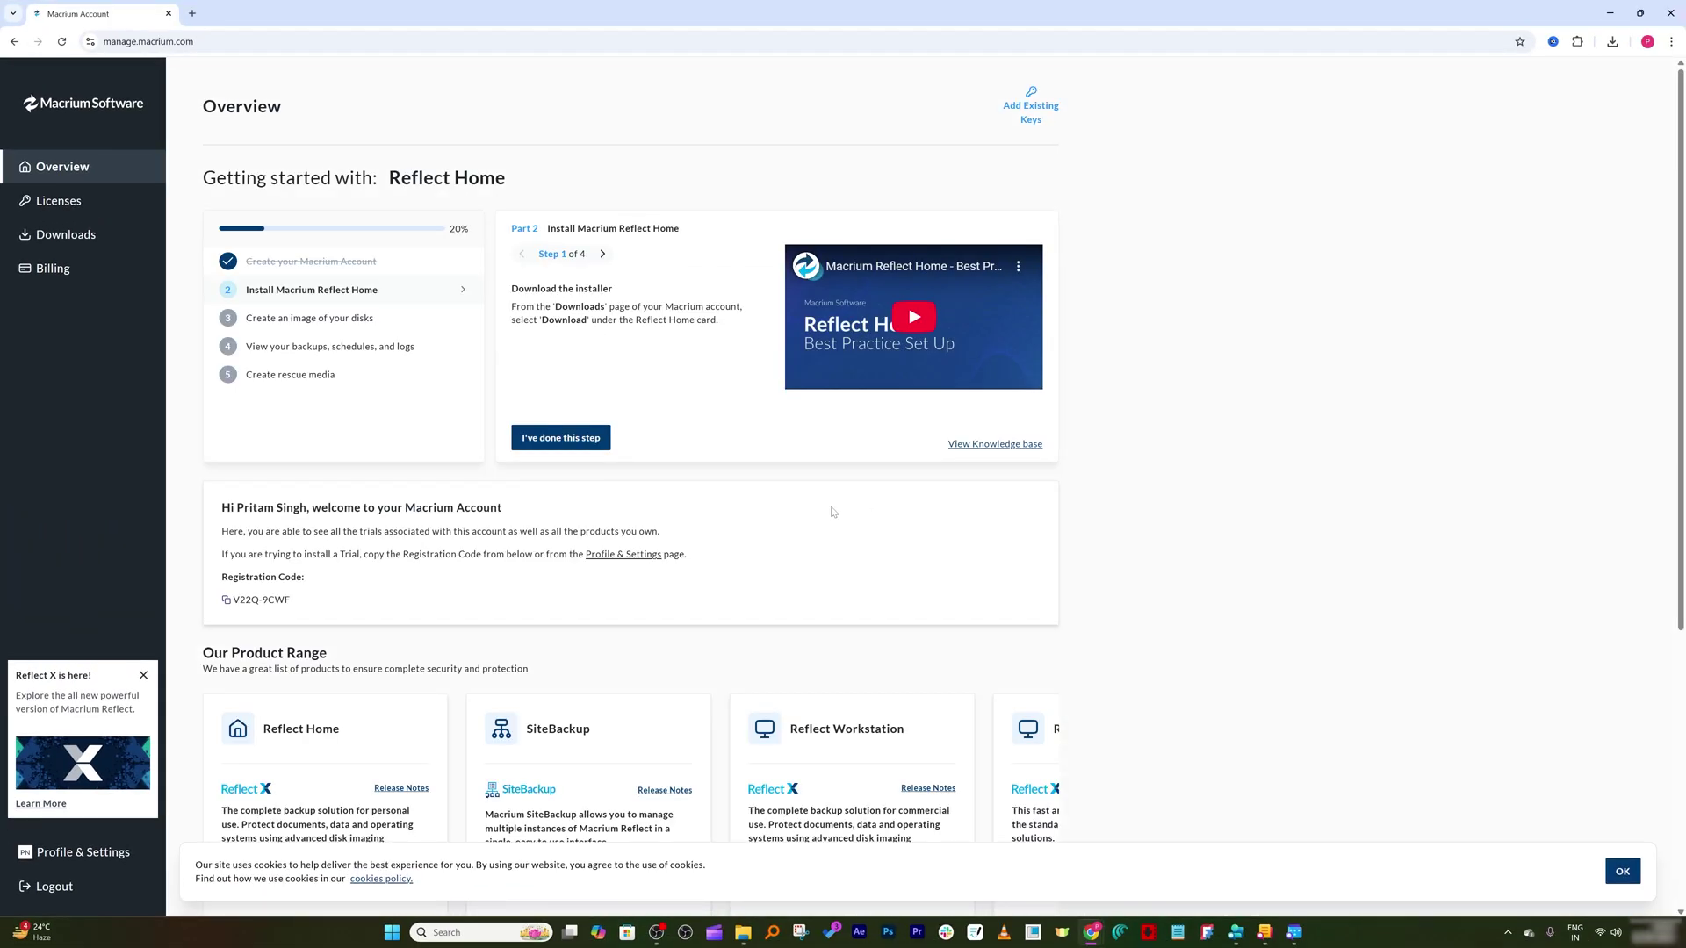
Download the 64-bit Reflect Home trial installer (262 MB) from the account's Downloads page and launch it
click(1622, 871)
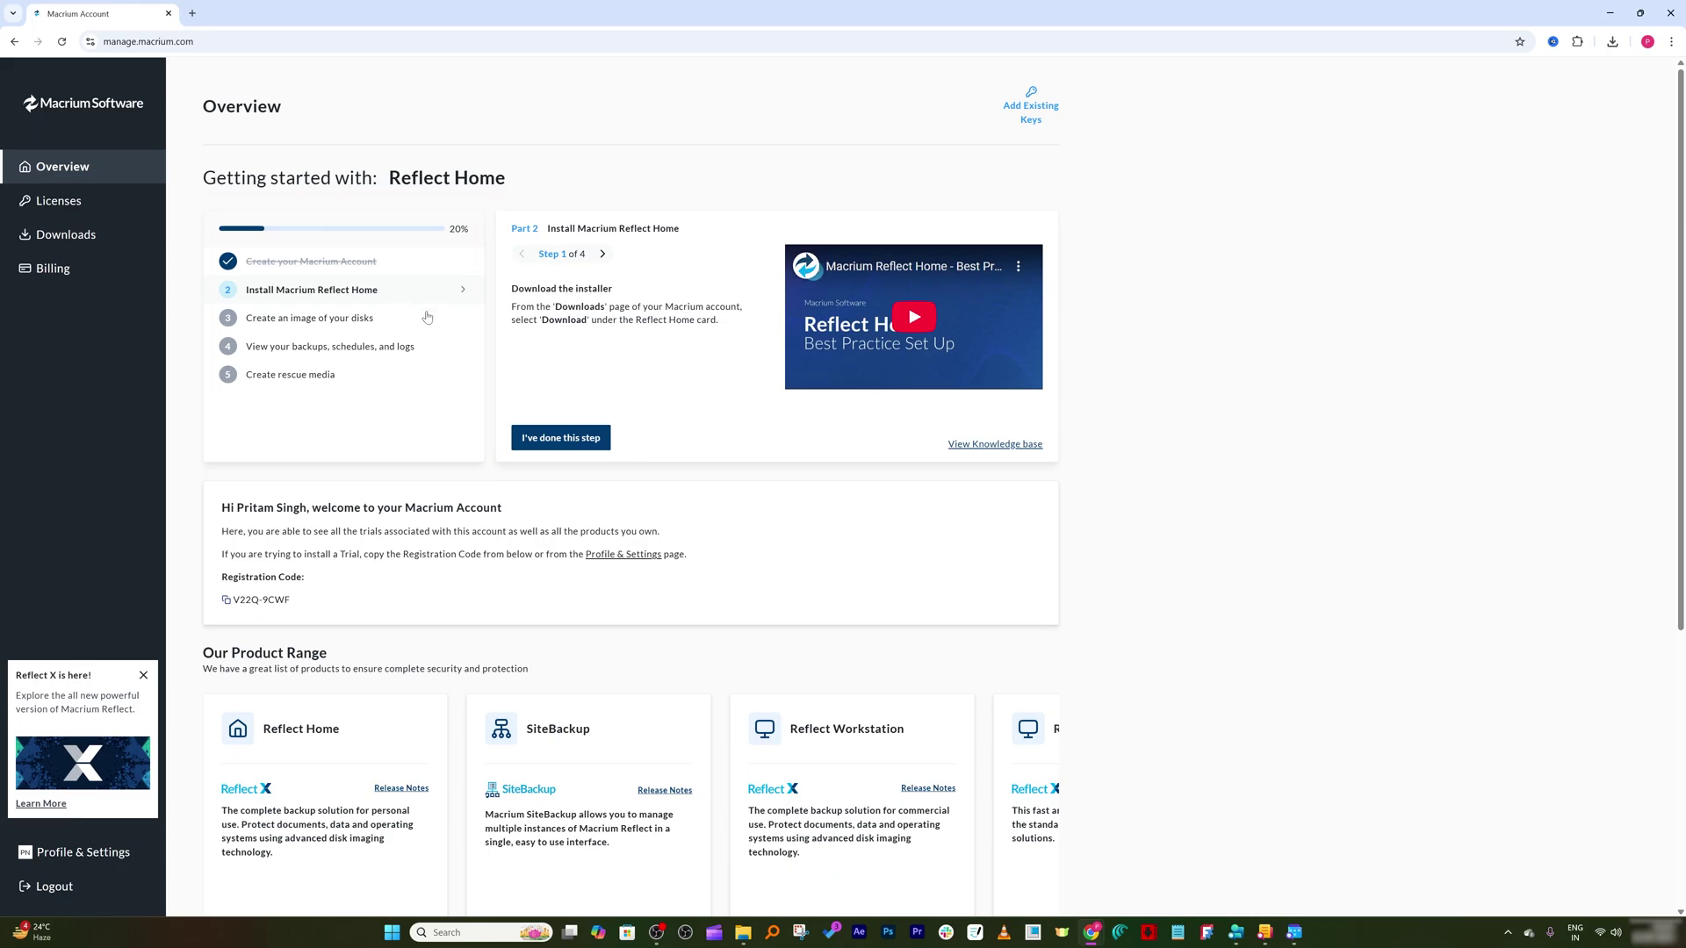
click(96, 235)
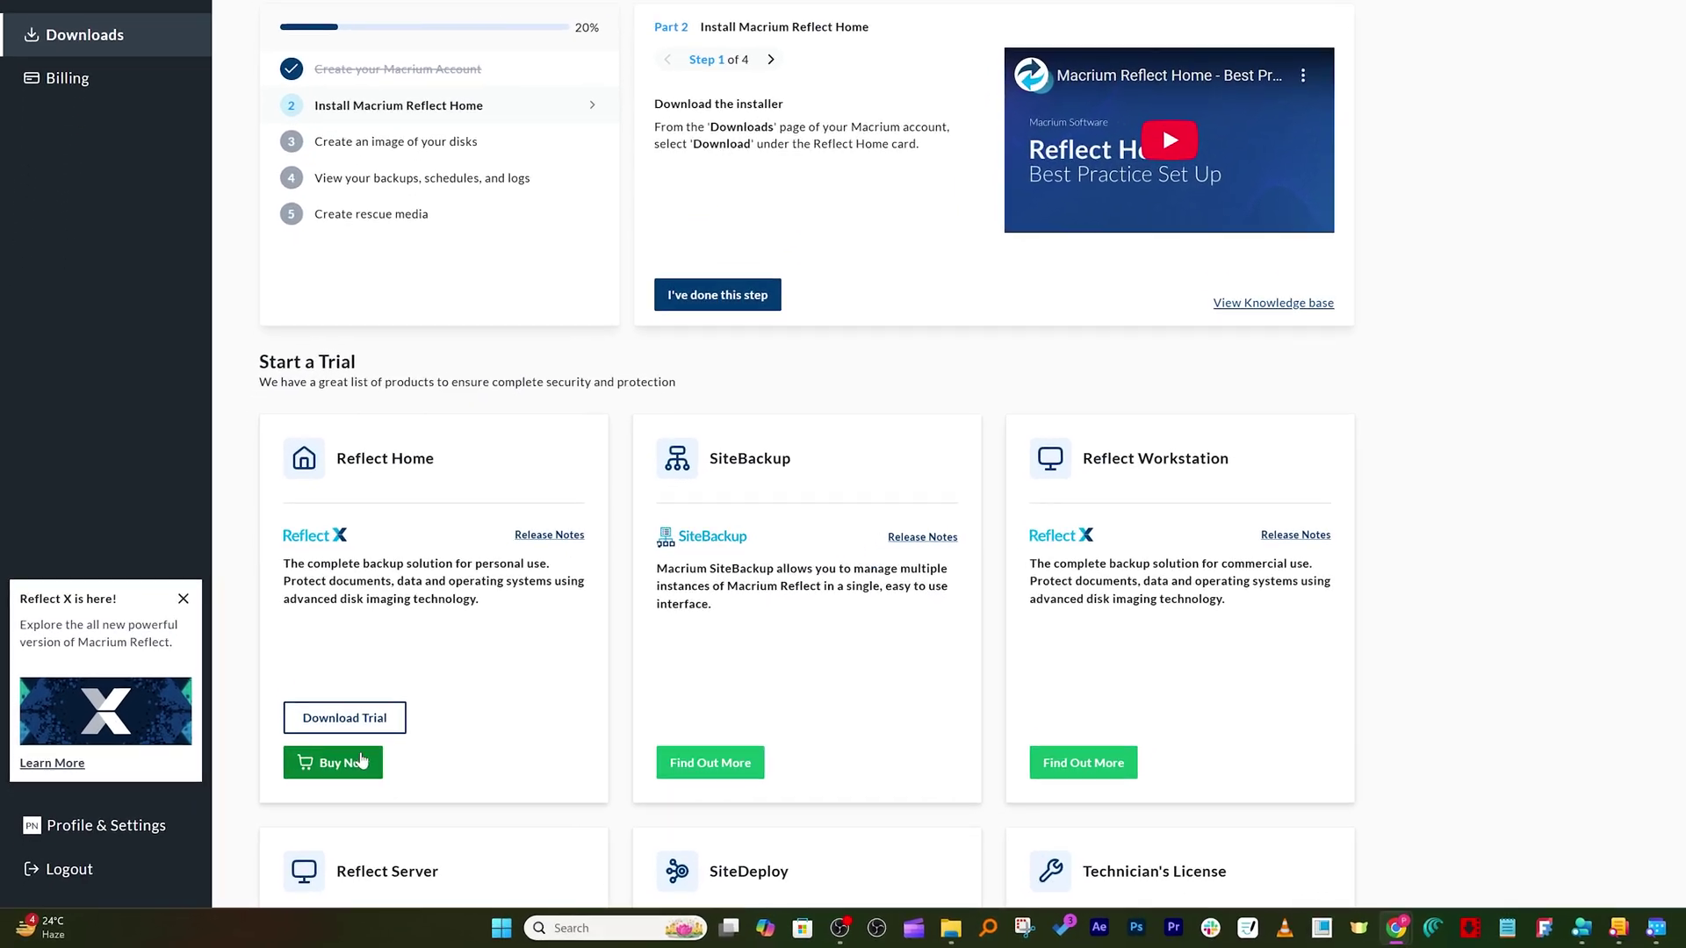
click(291, 776)
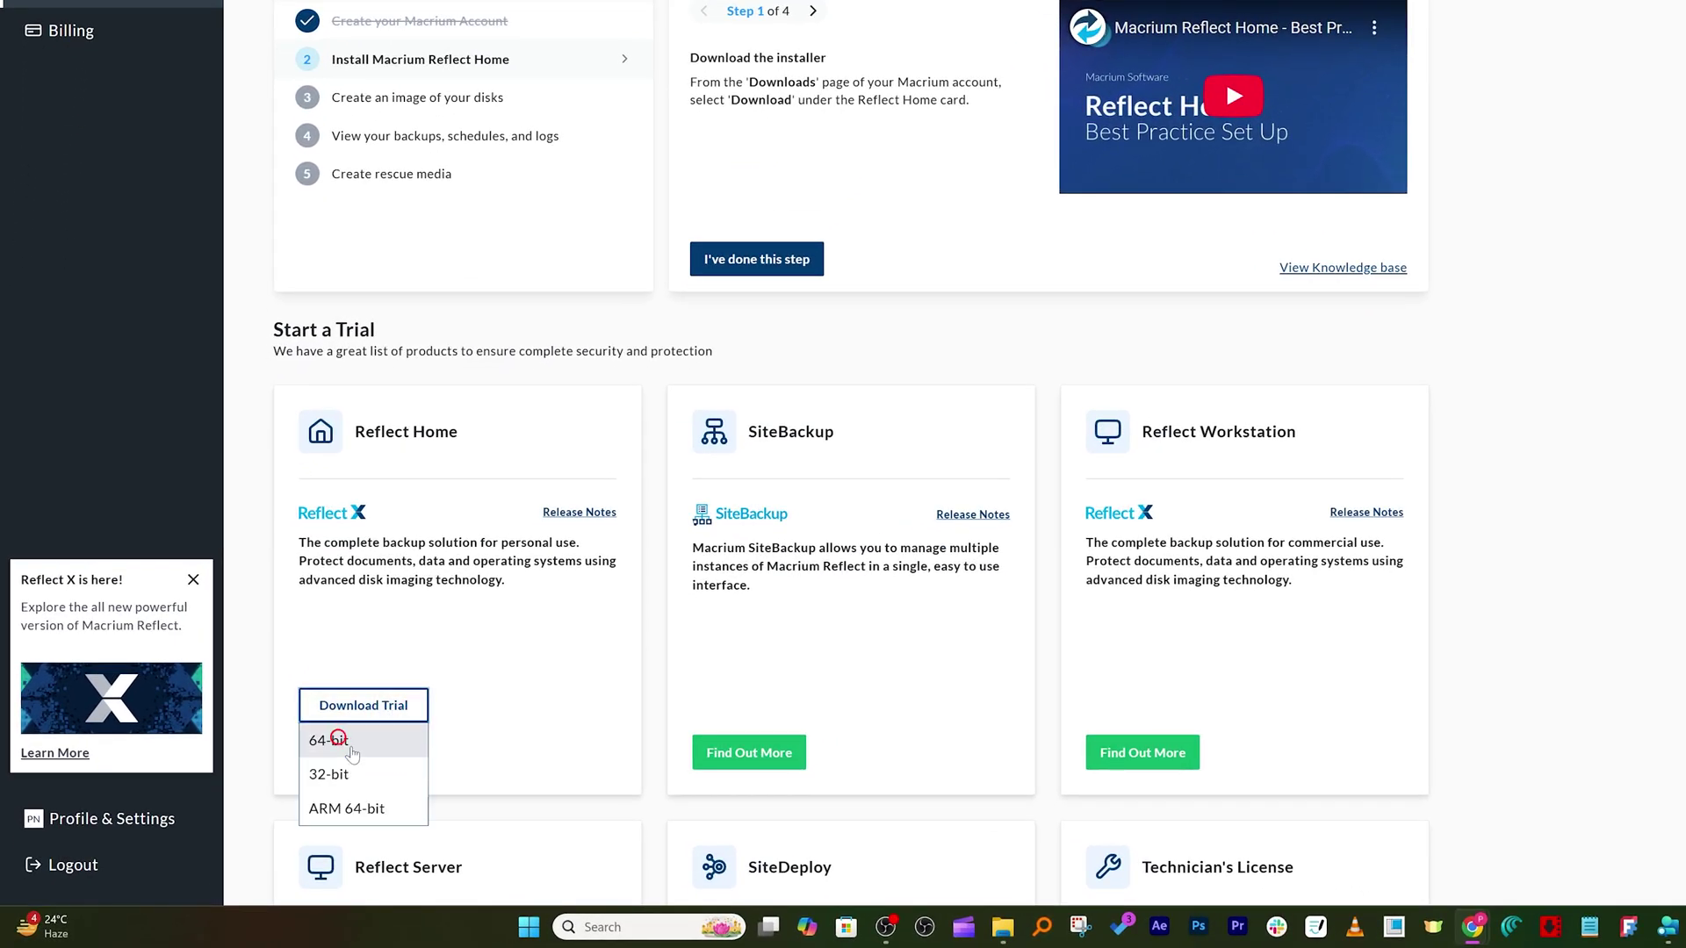
click(332, 738)
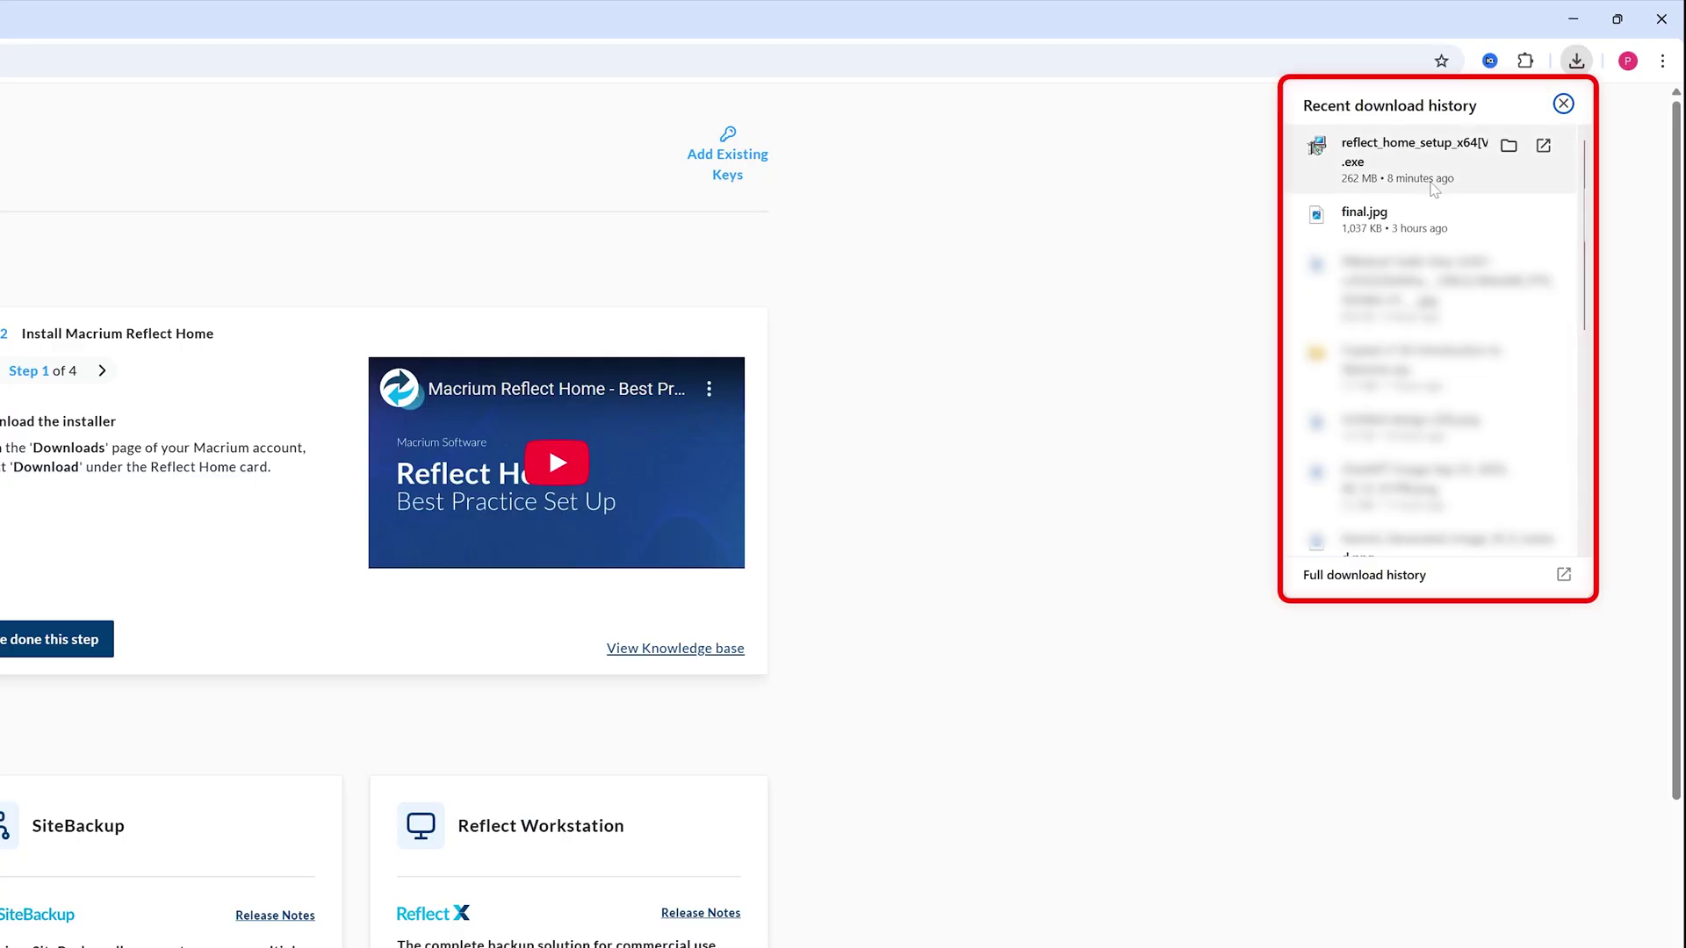
click(1167, 319)
click(1577, 71)
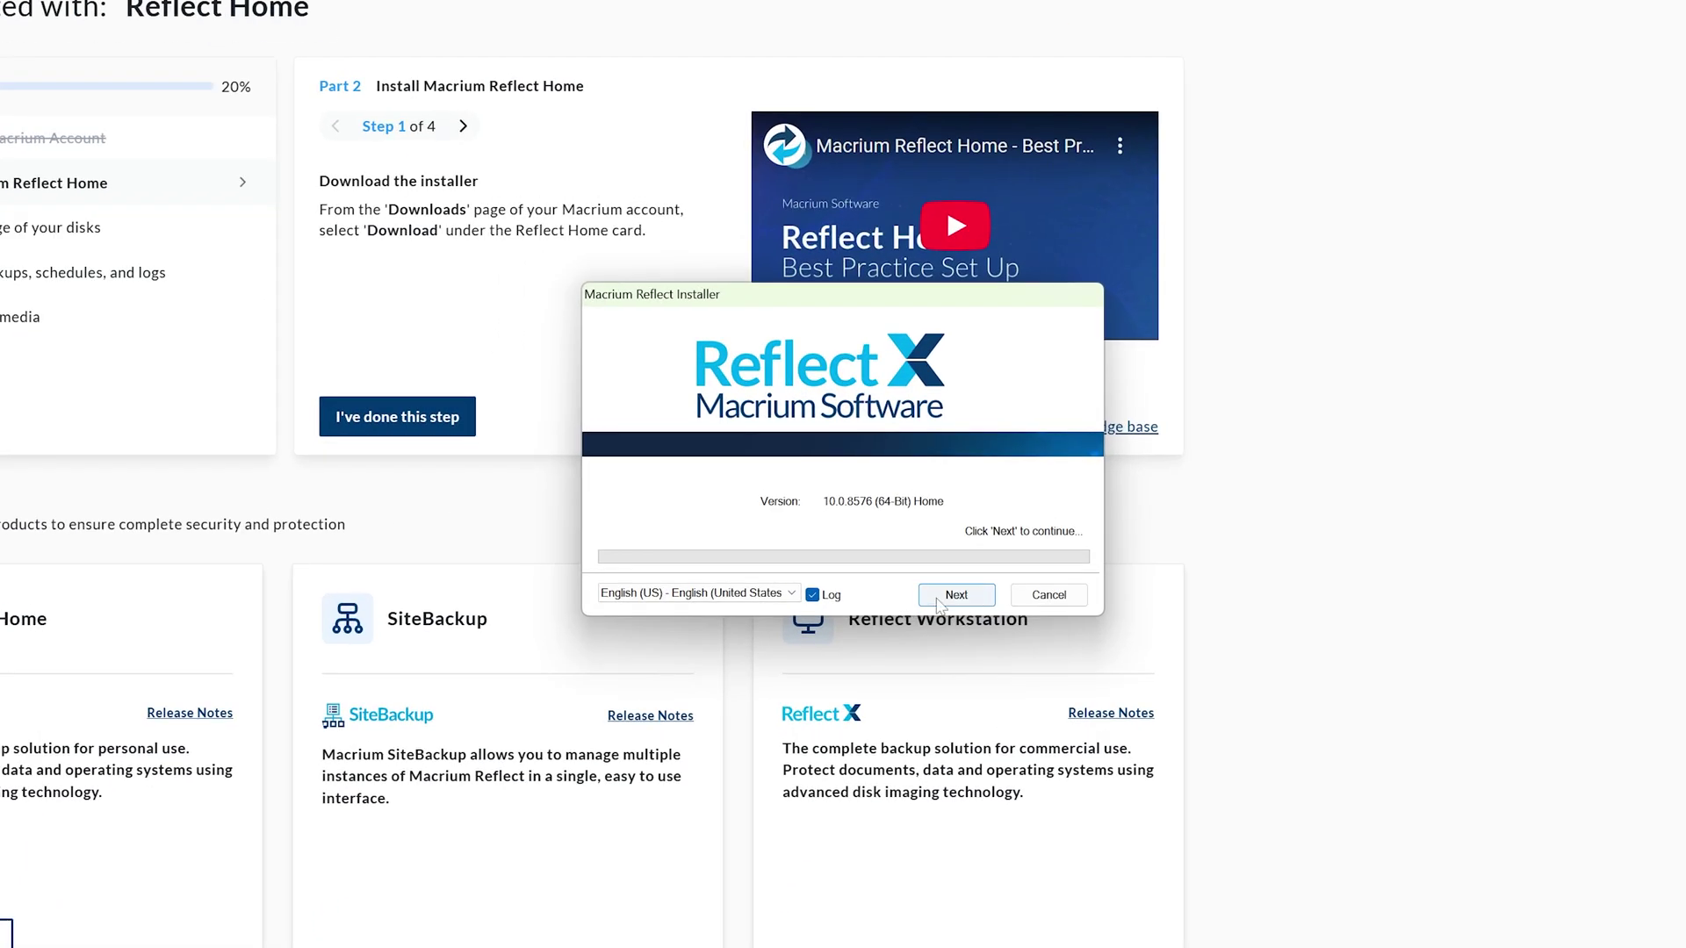
Step through the installer, accept the licence agreement and keep the 30 day trial
click(953, 598)
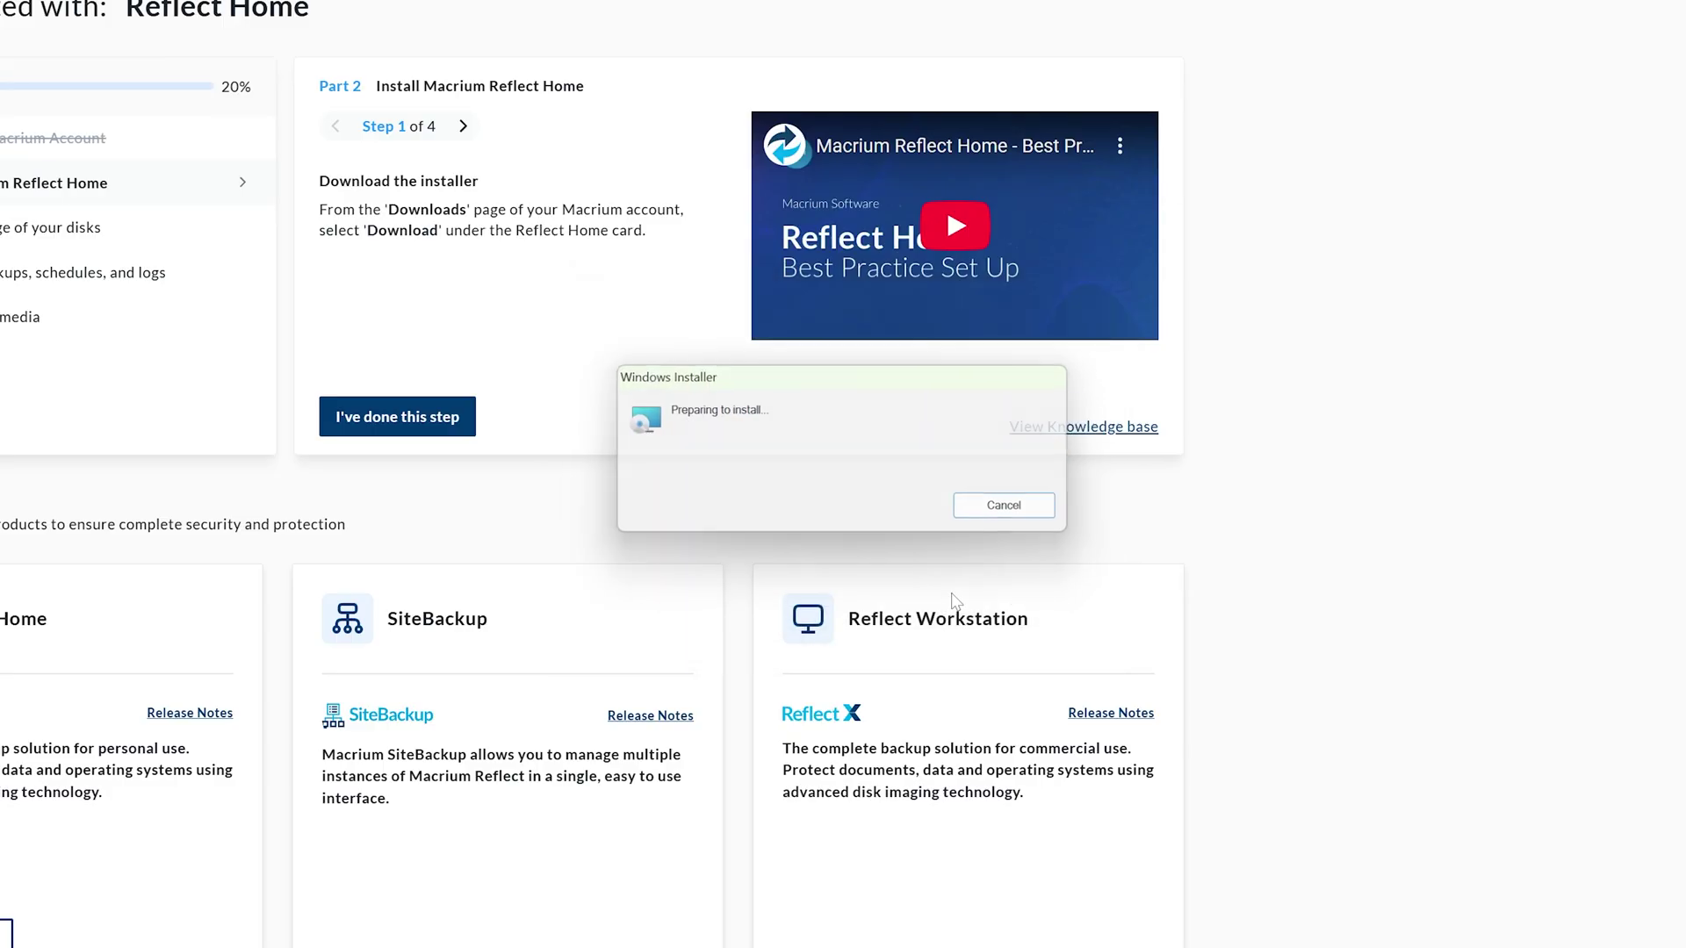
click(956, 628)
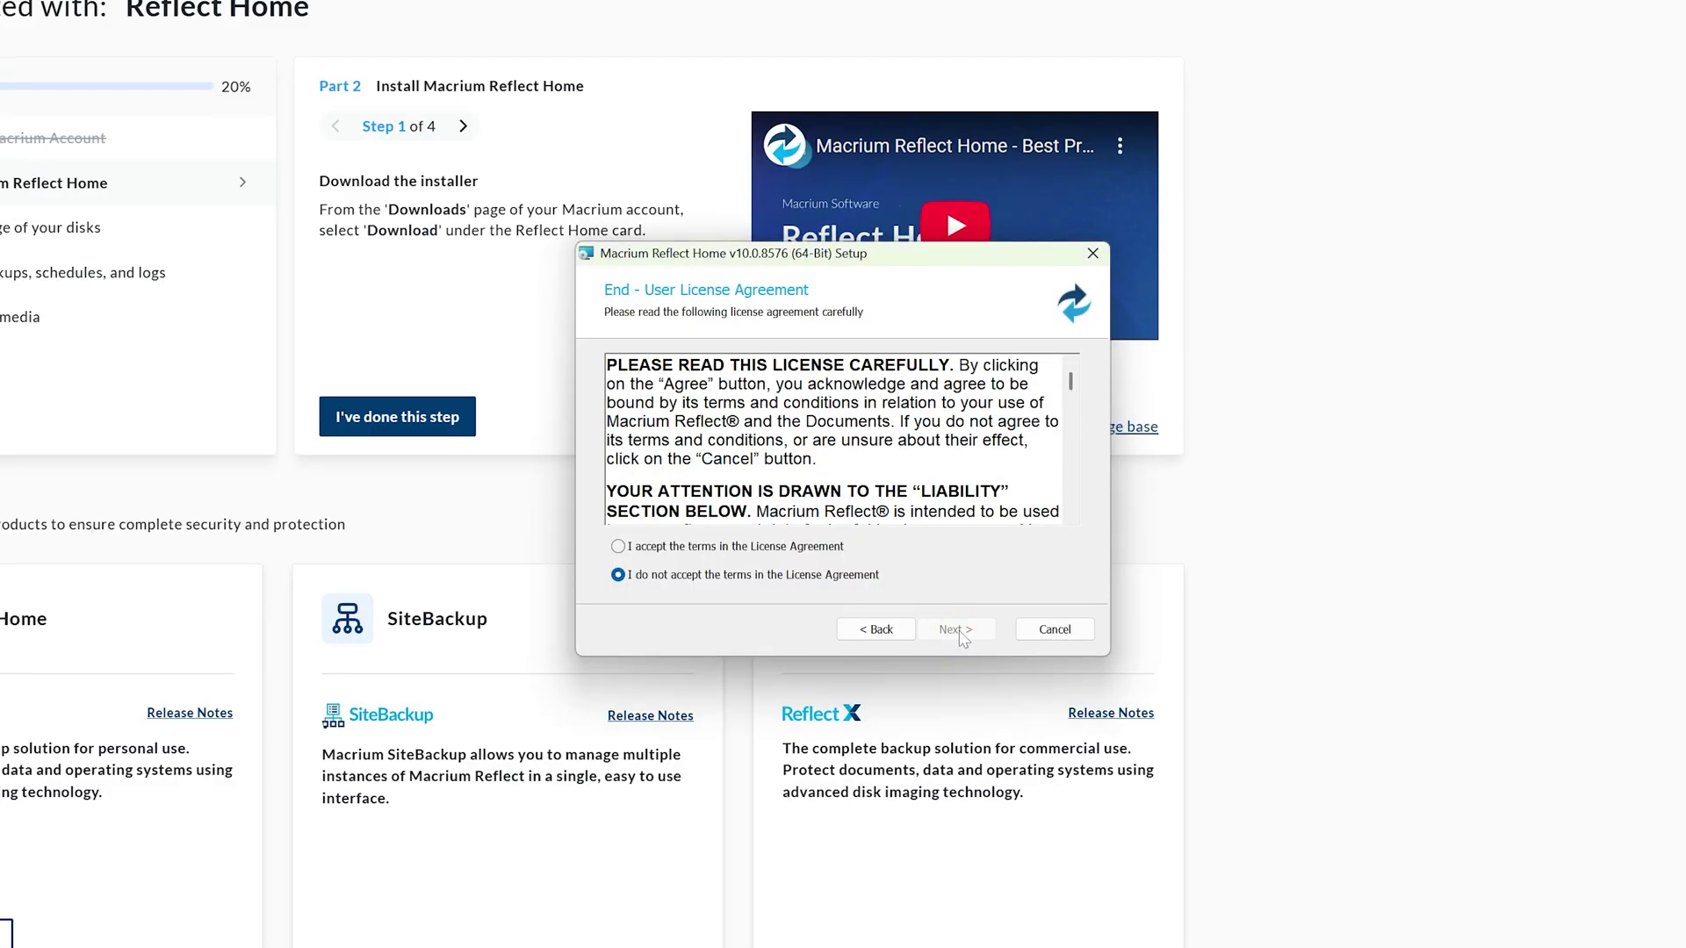
click(754, 548)
click(953, 629)
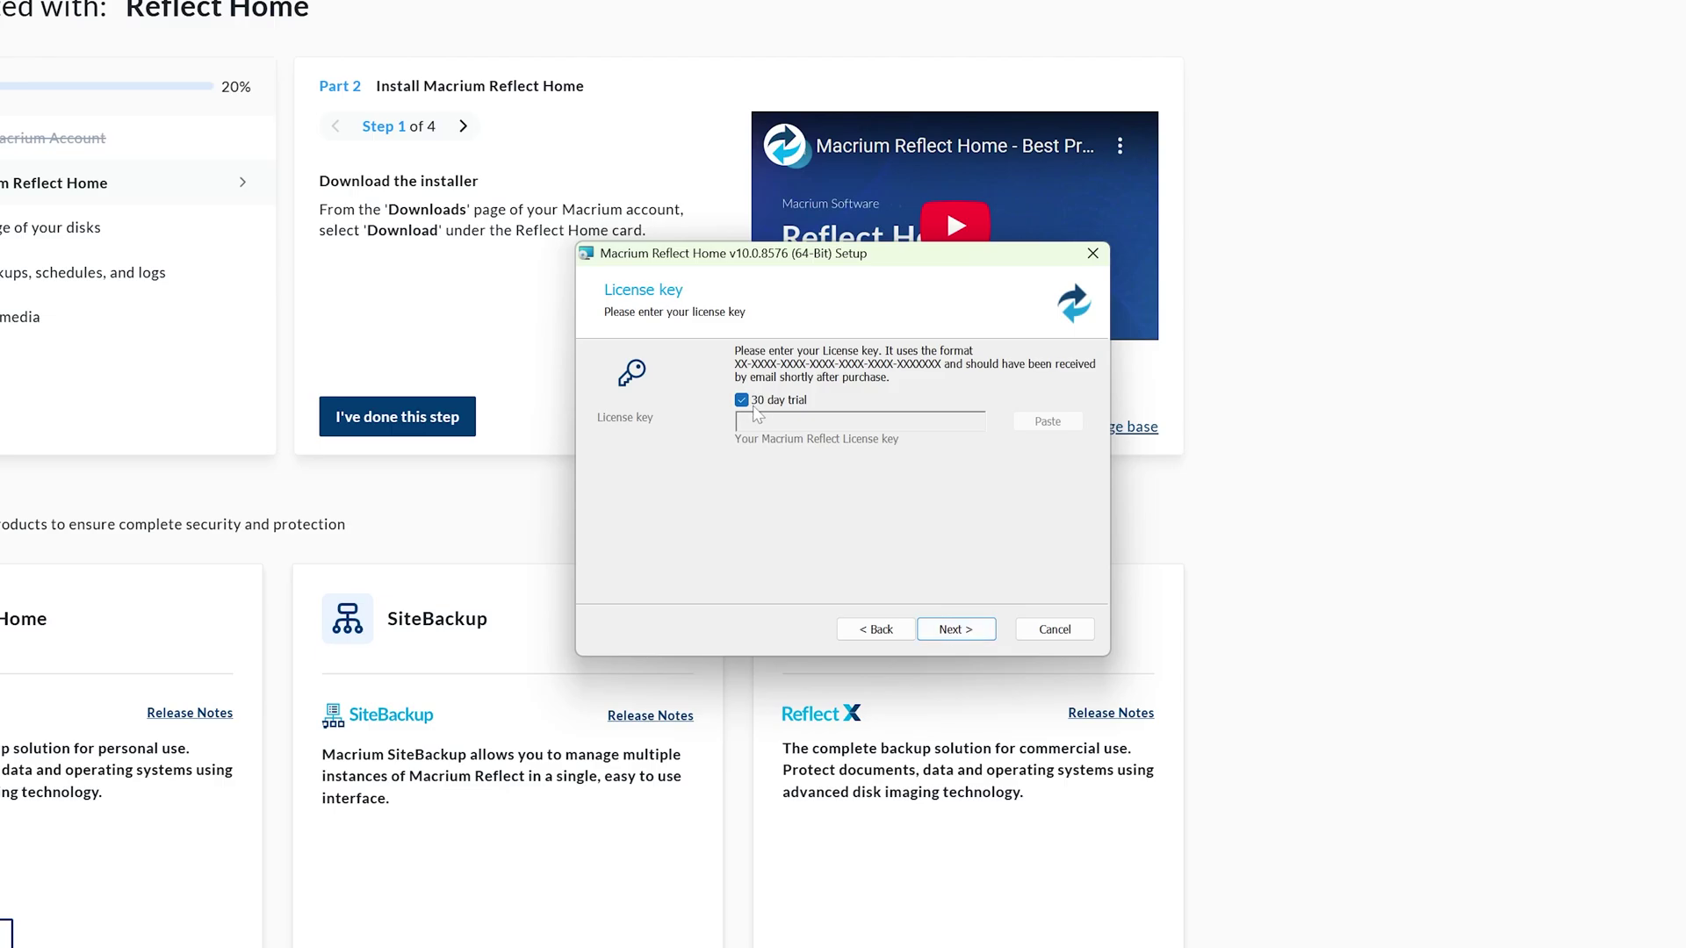
click(966, 632)
click(965, 633)
click(966, 632)
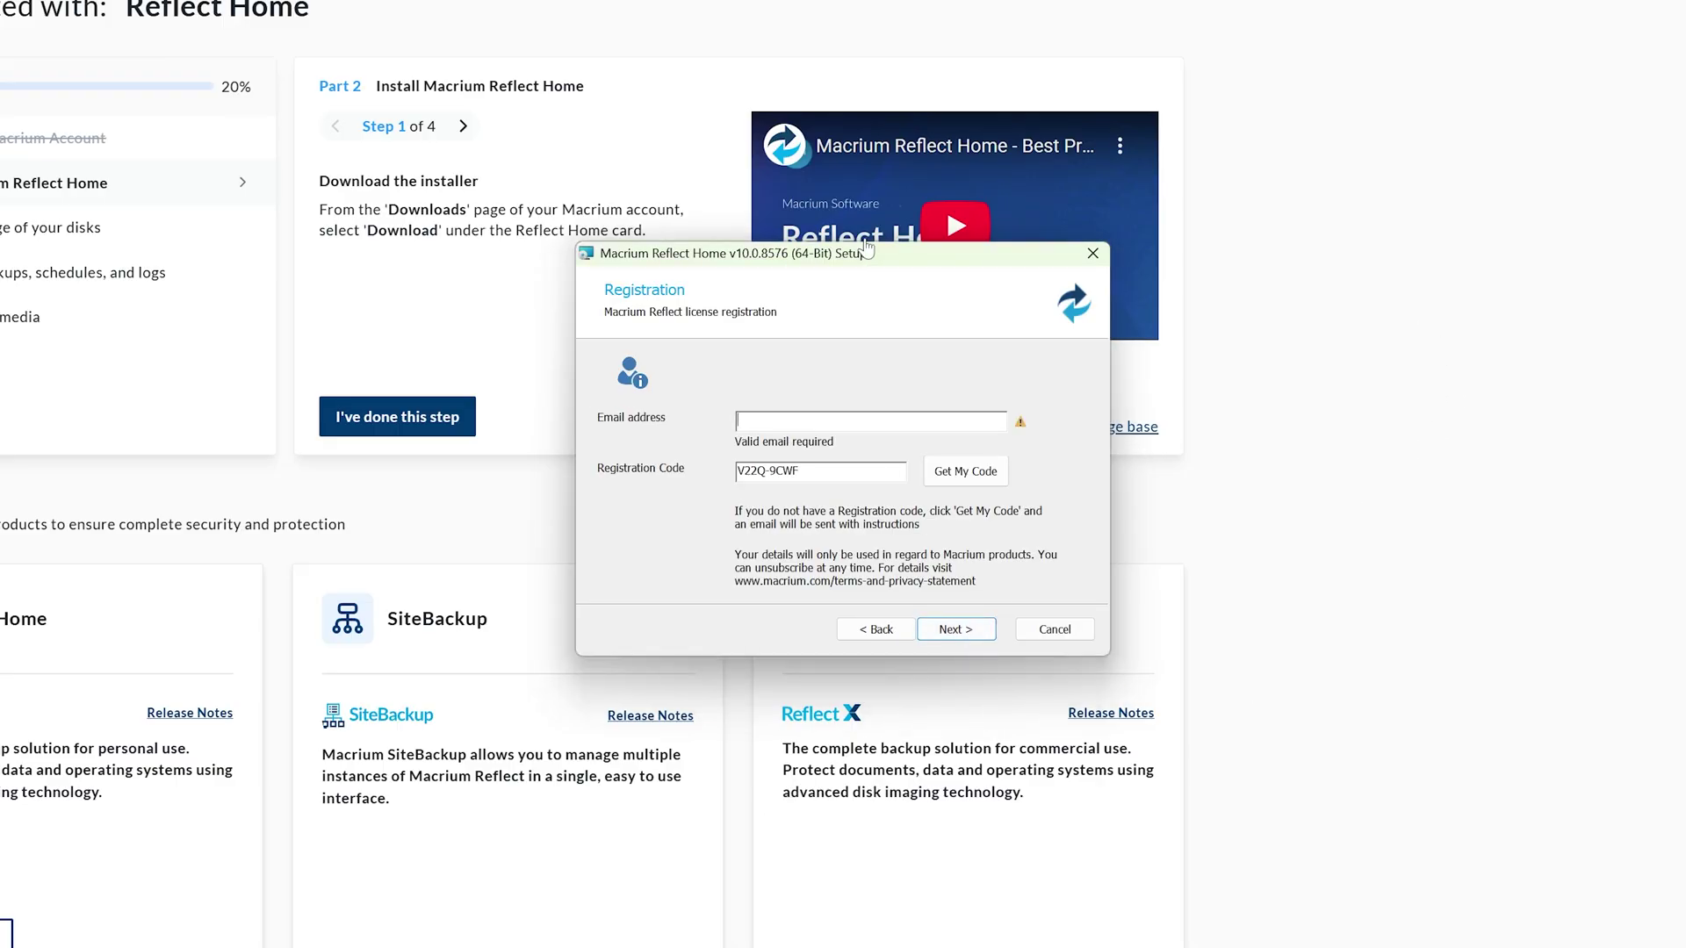
Copy the account email from the profile settings page into the Registration form
drag(889, 259, 1685, 351)
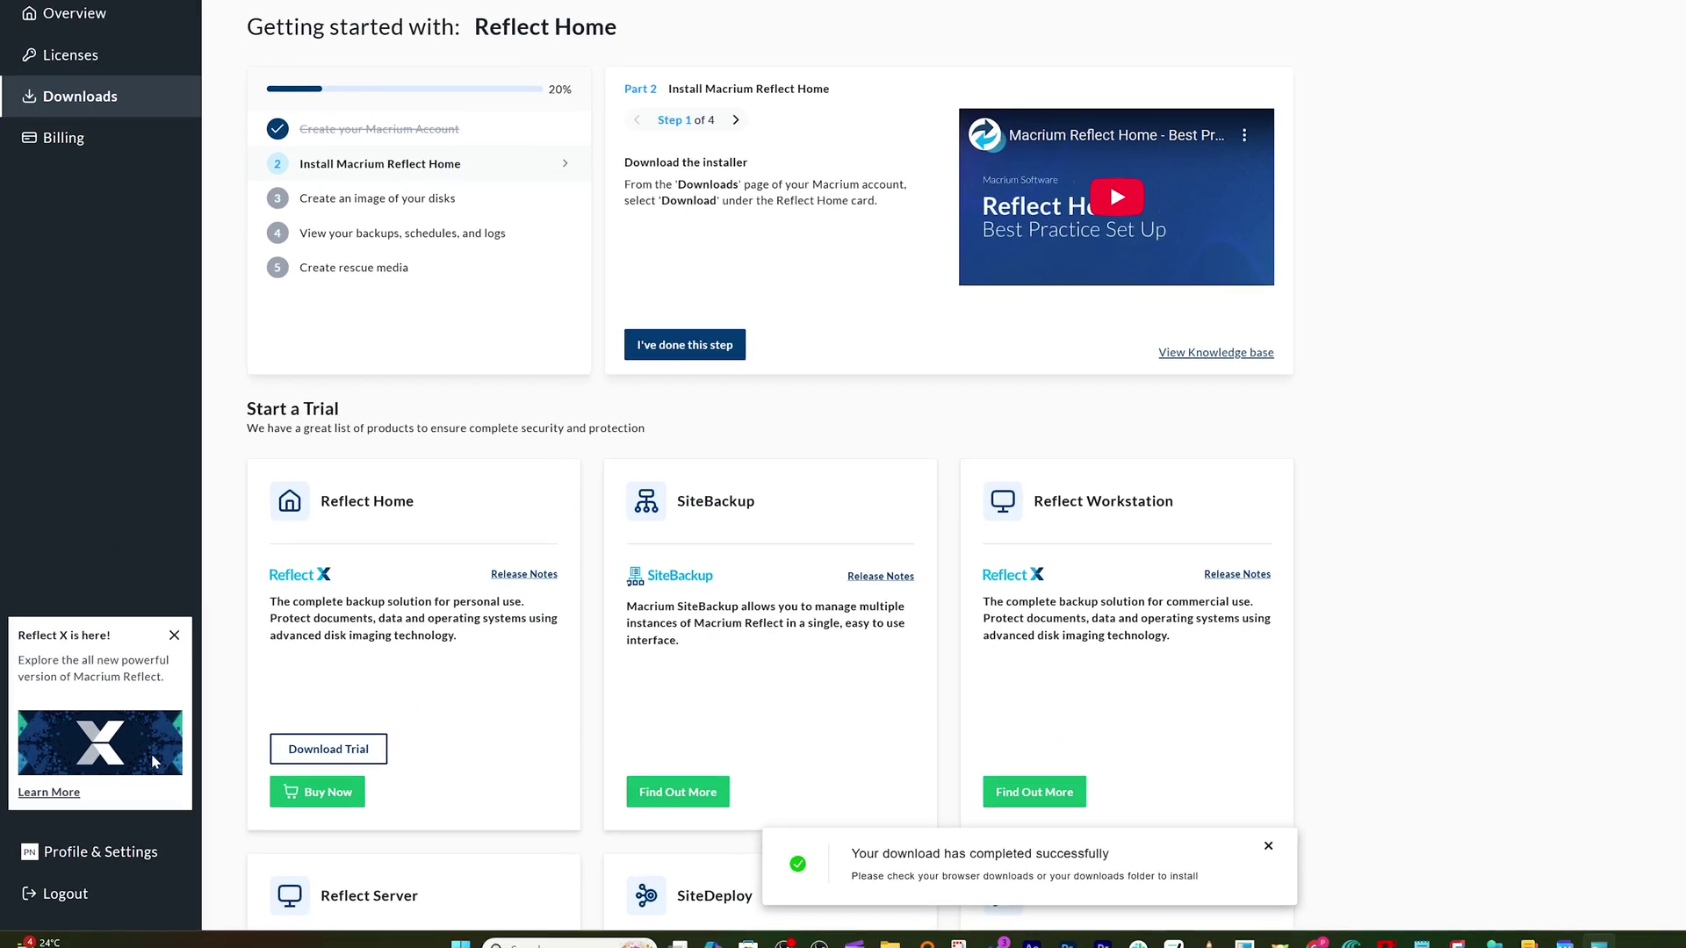
click(138, 849)
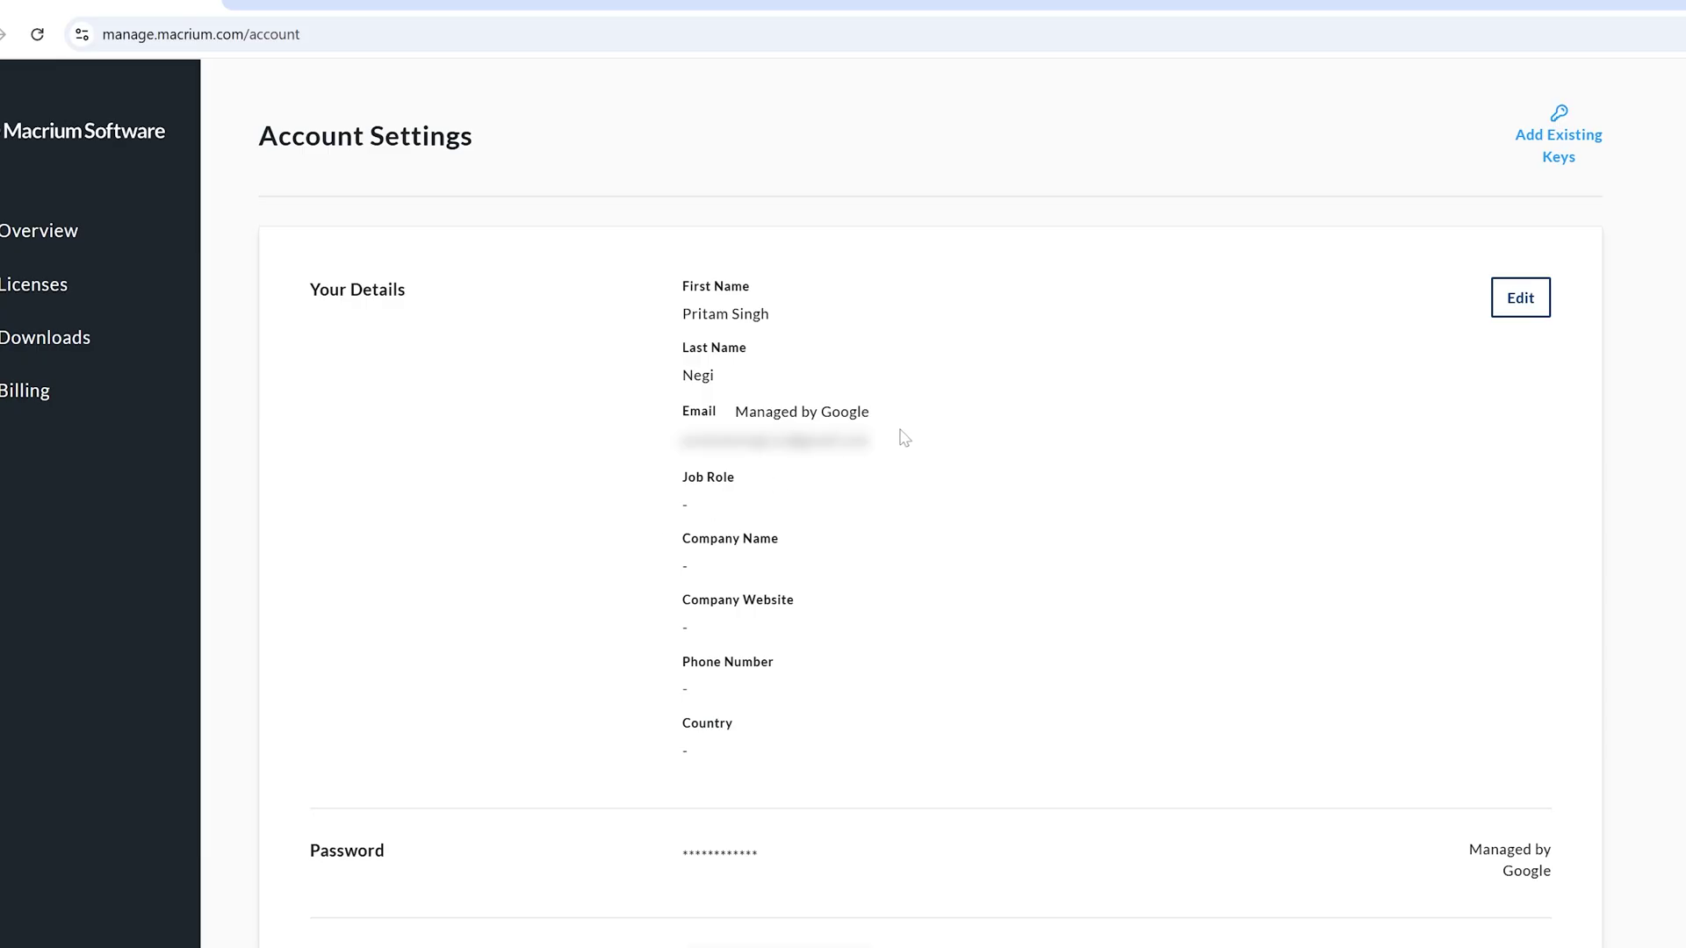
drag(905, 437, 680, 439)
right_click(695, 444)
click(743, 470)
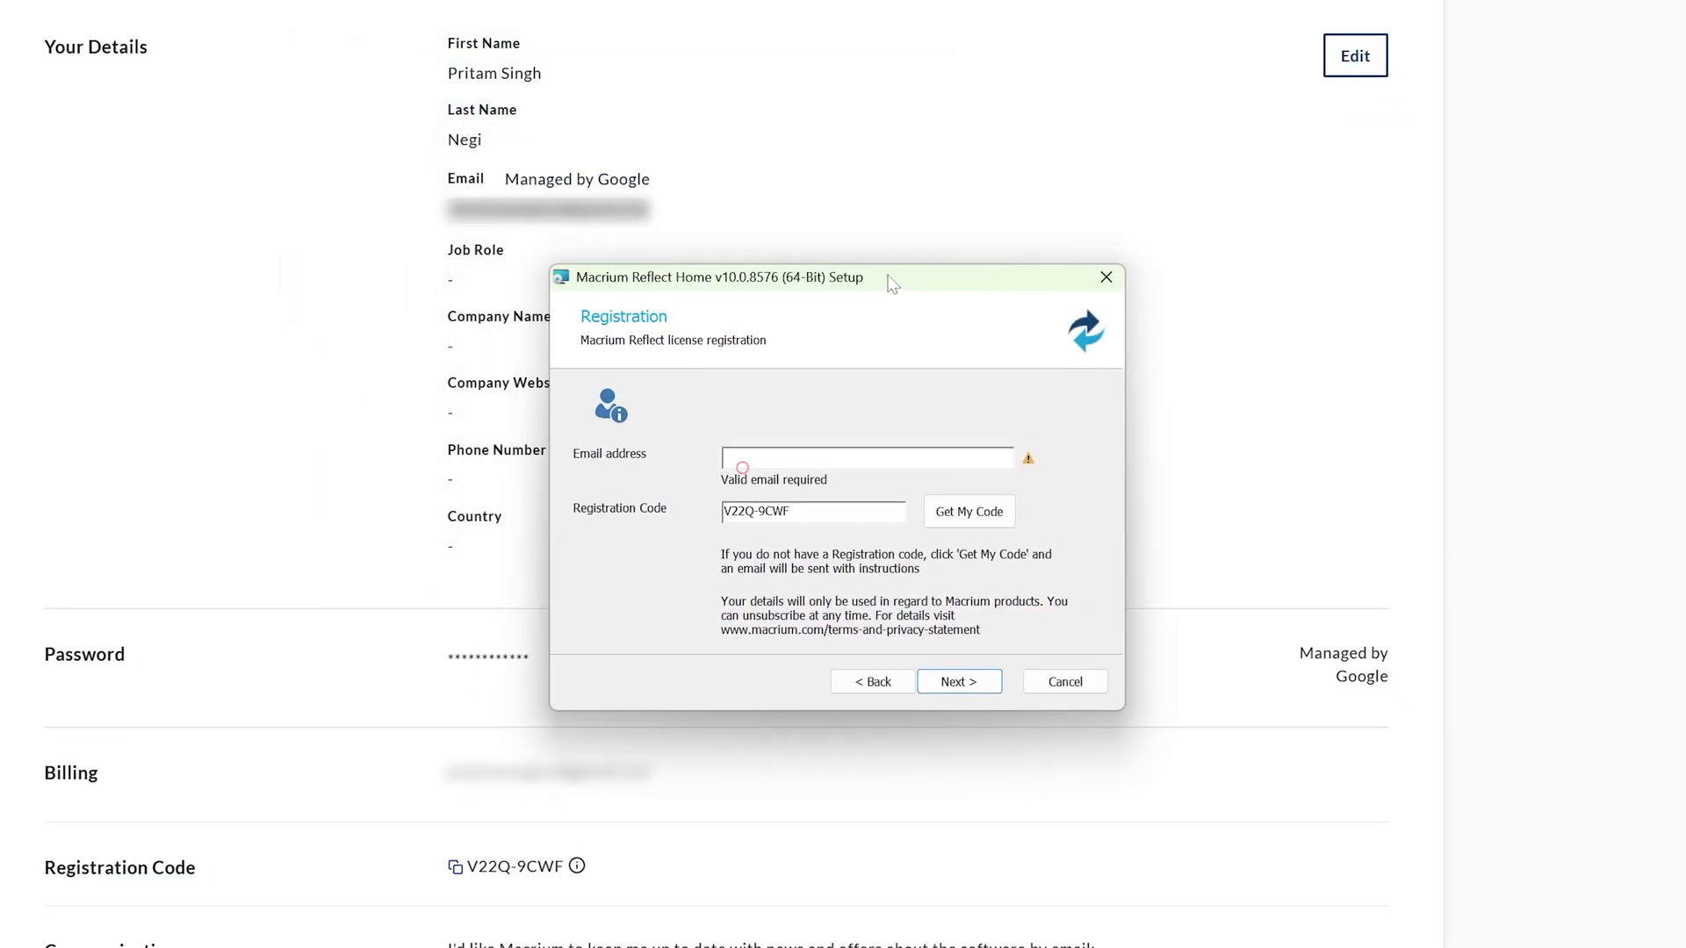
key(ctrl+v)
Keep the default components, install Reflect Home and finish the setup wizard
click(957, 681)
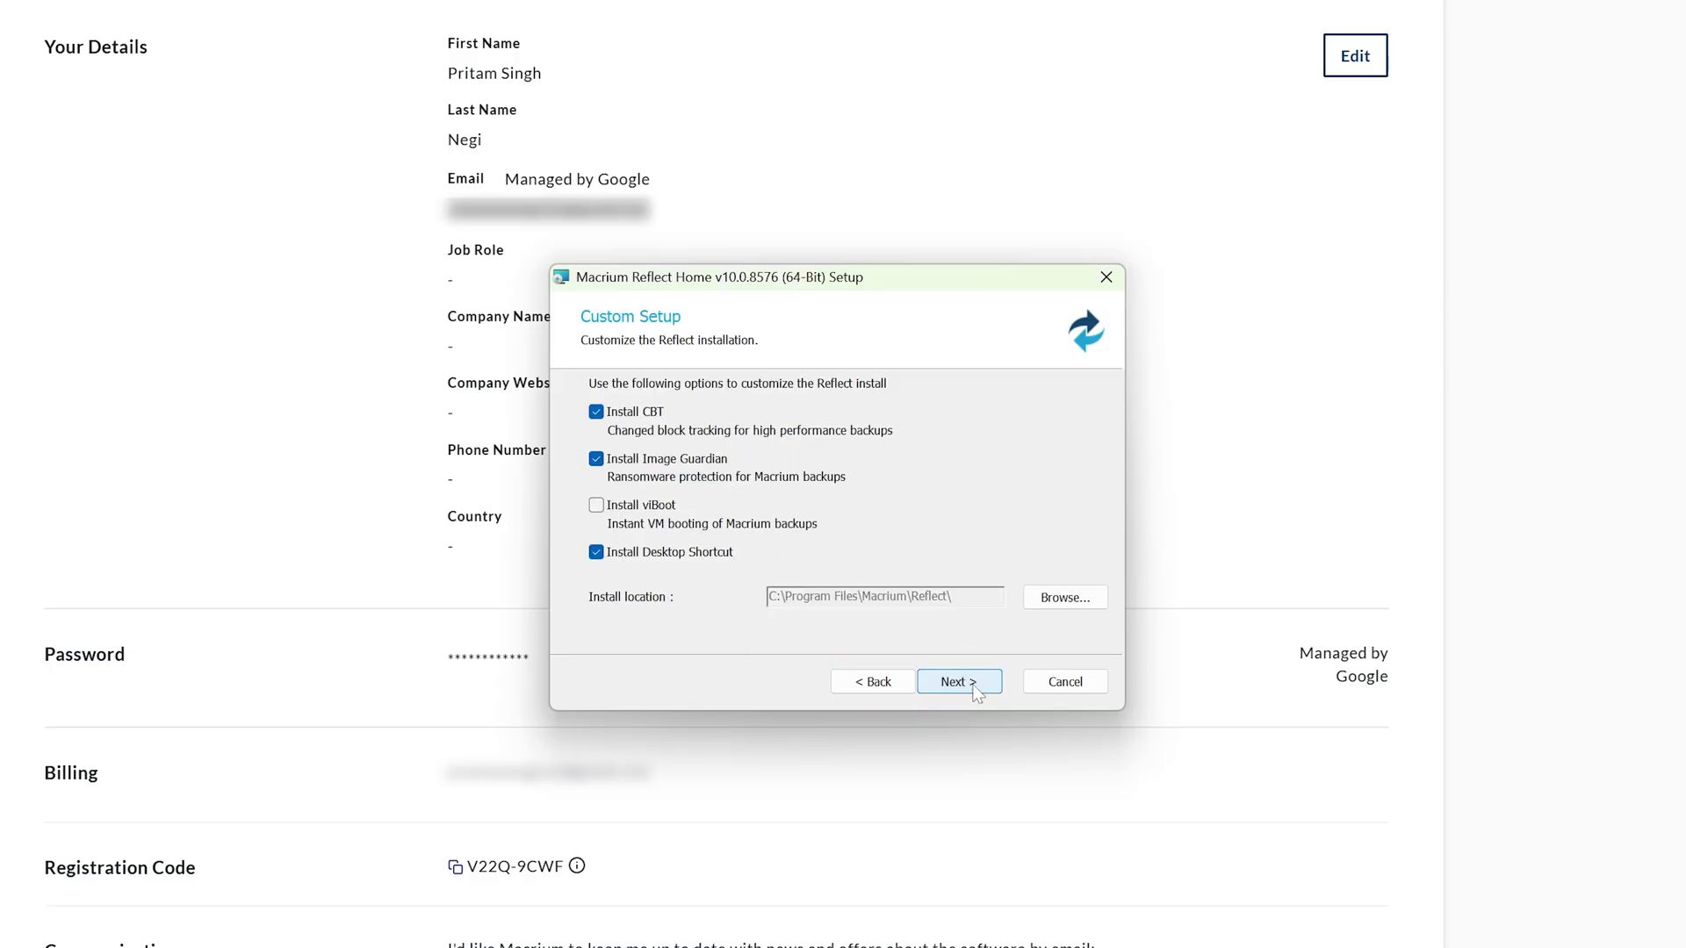
click(966, 684)
click(960, 683)
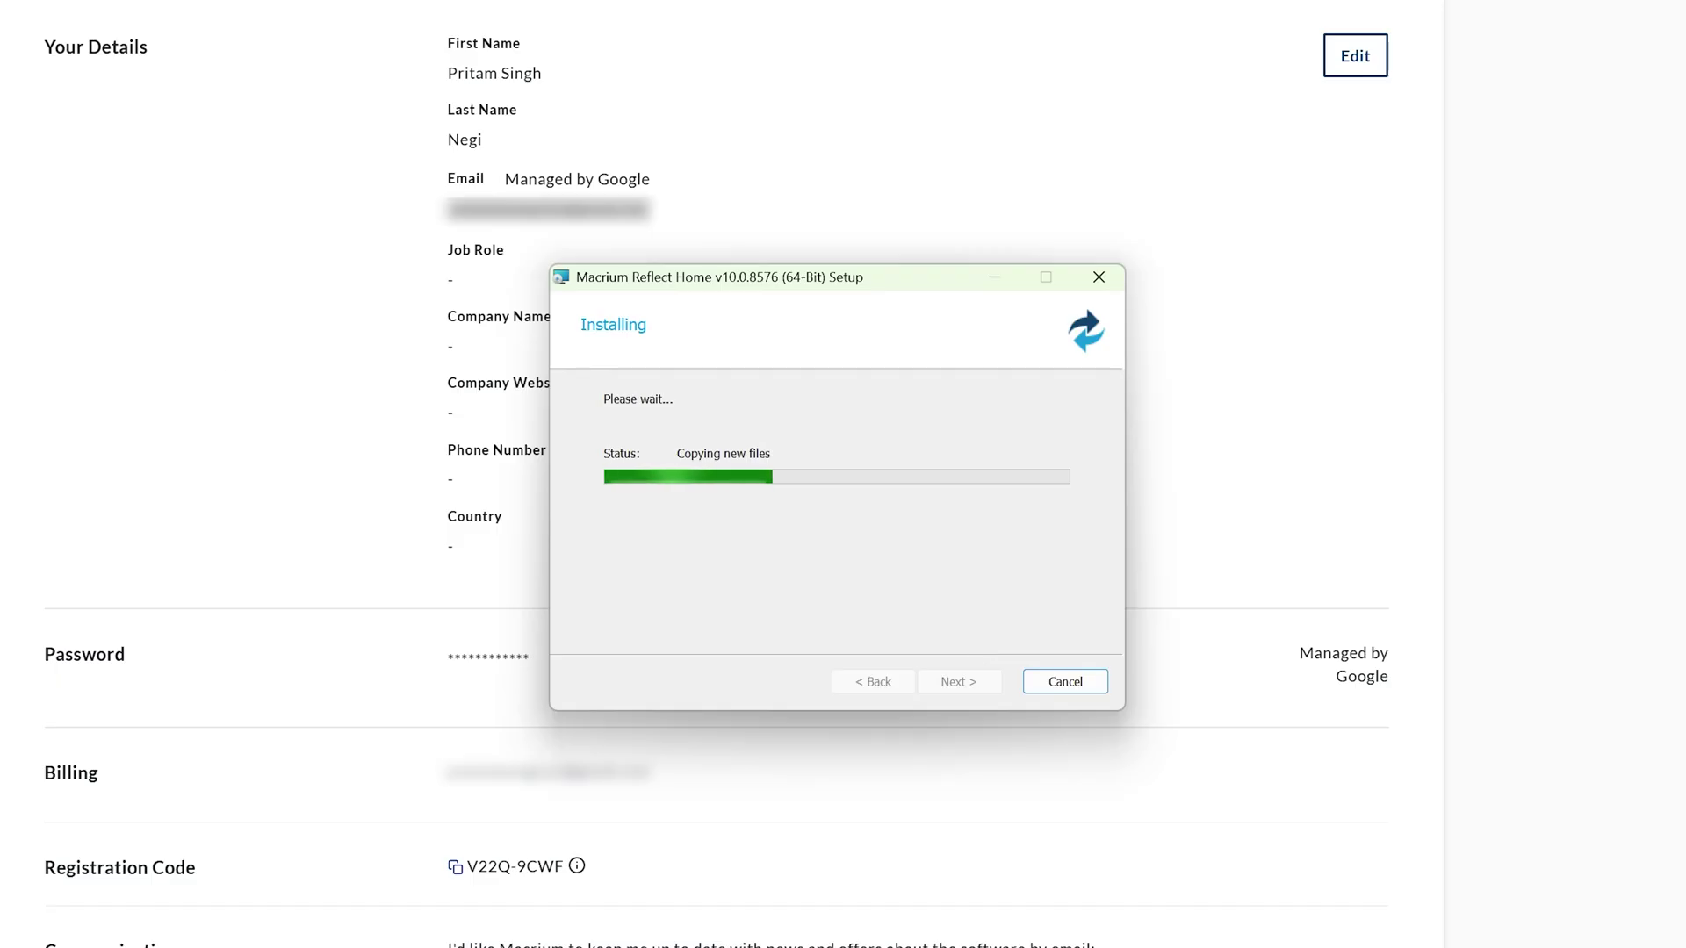
click(978, 683)
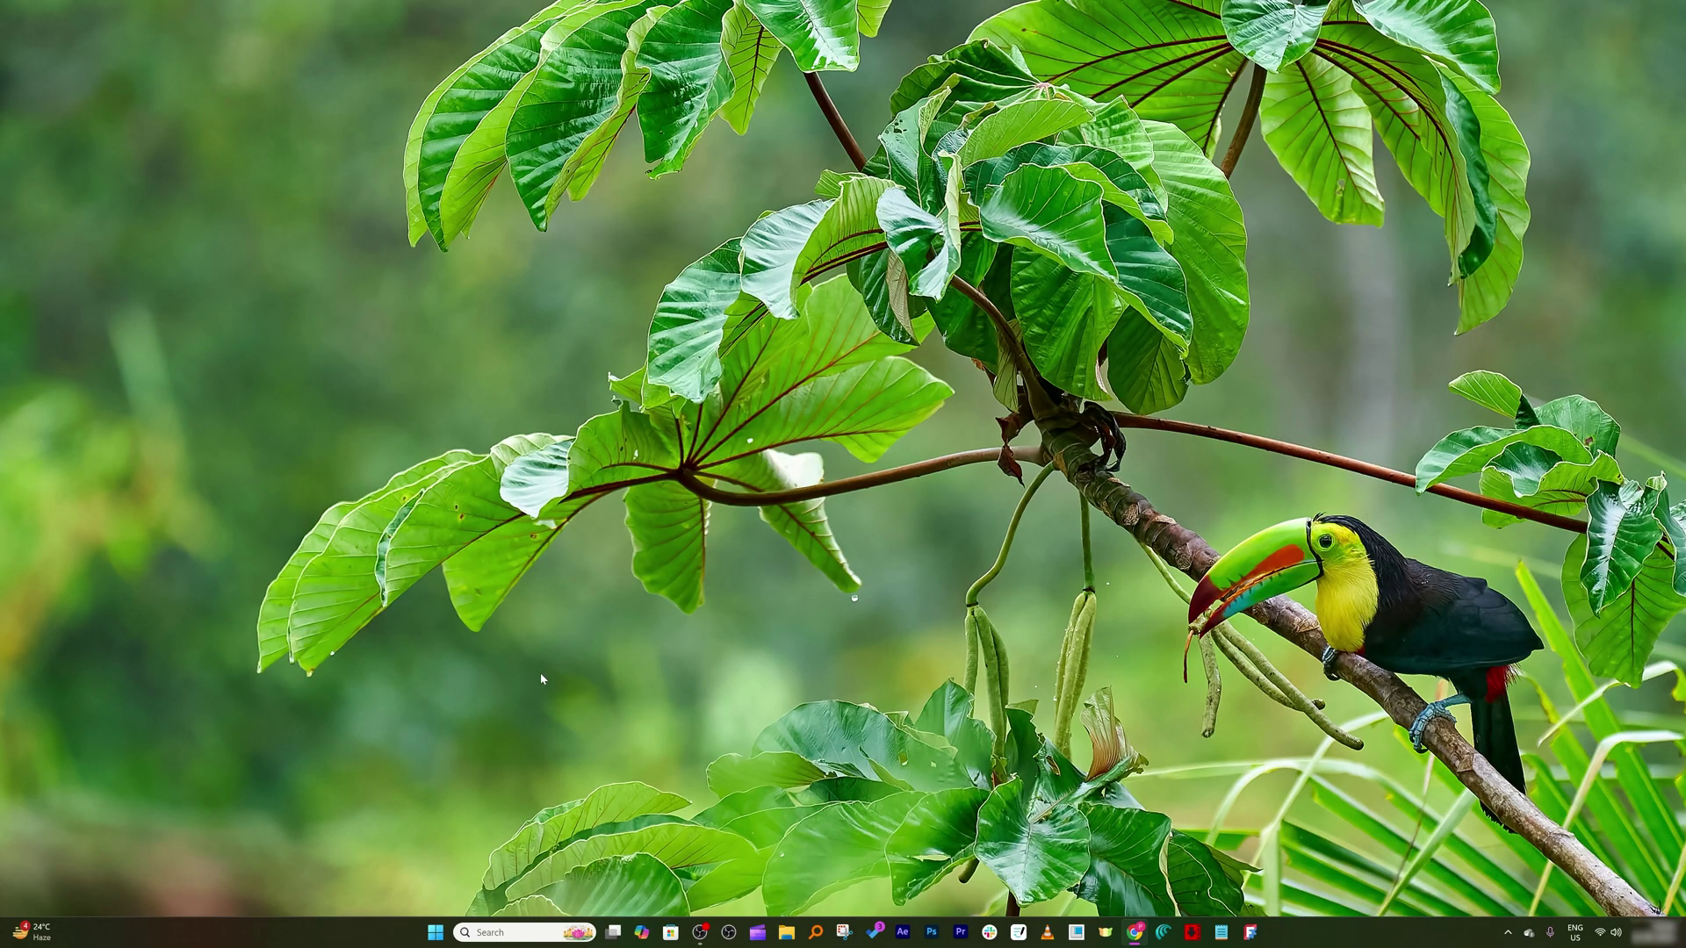
Launch Macrium Reflect from Start search, accept the theme, and untick Samsung SSD 990 PRO 2TB (Disk 3)
click(435, 932)
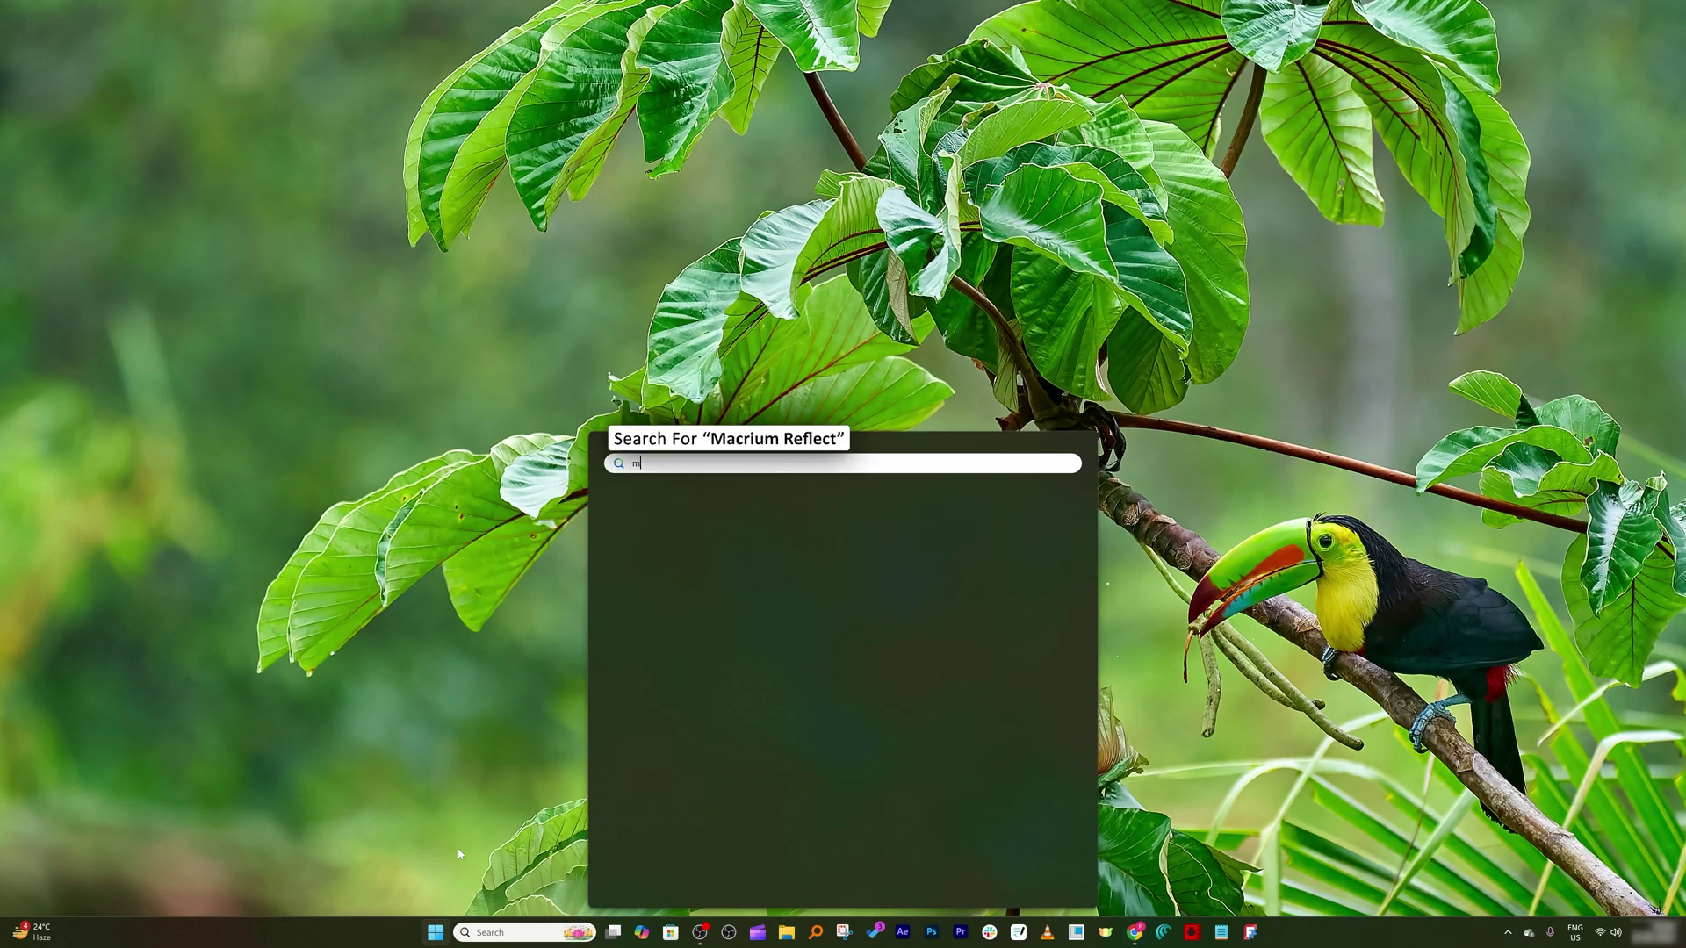
text(macrium)
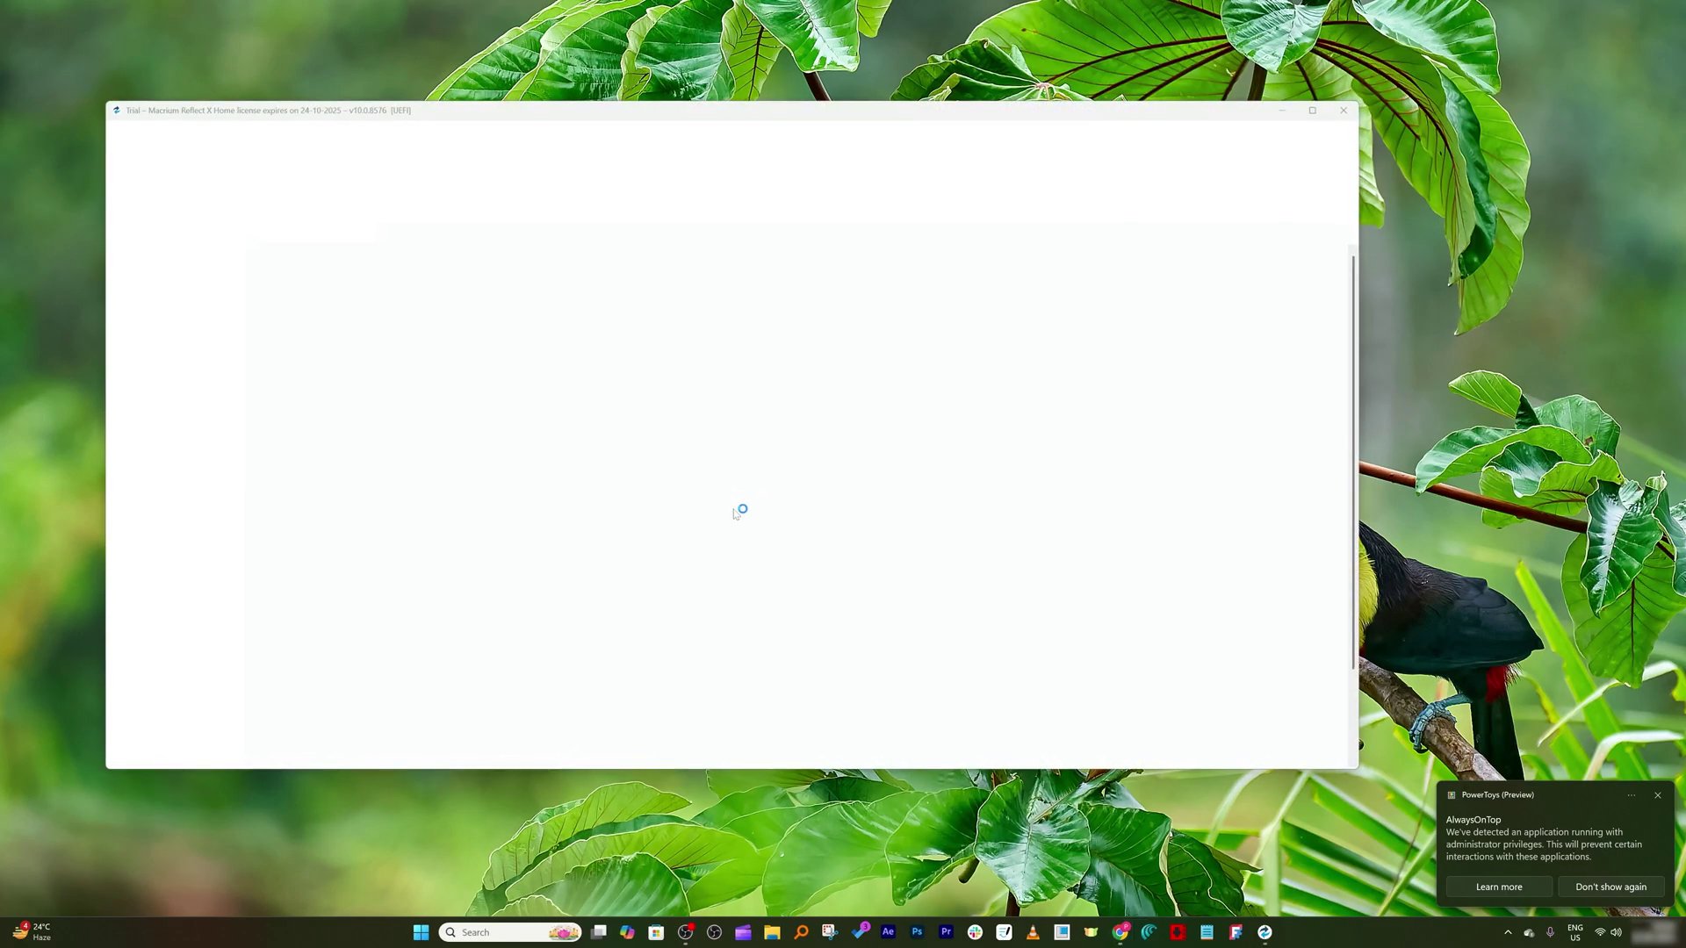
click(815, 492)
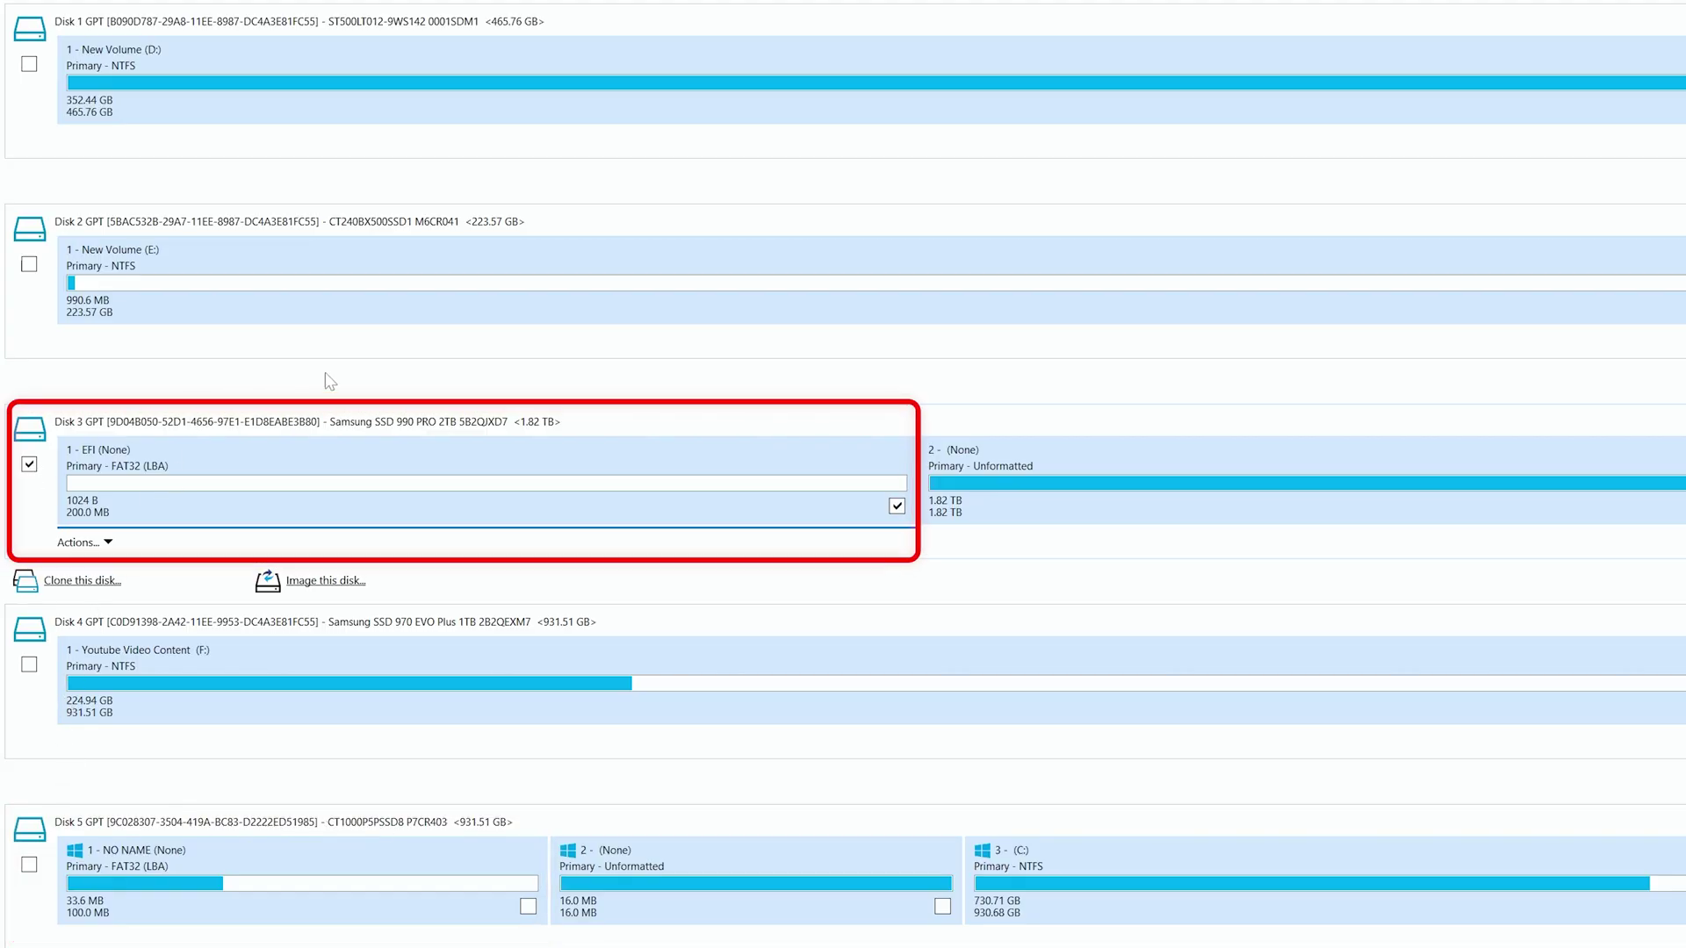
click(29, 464)
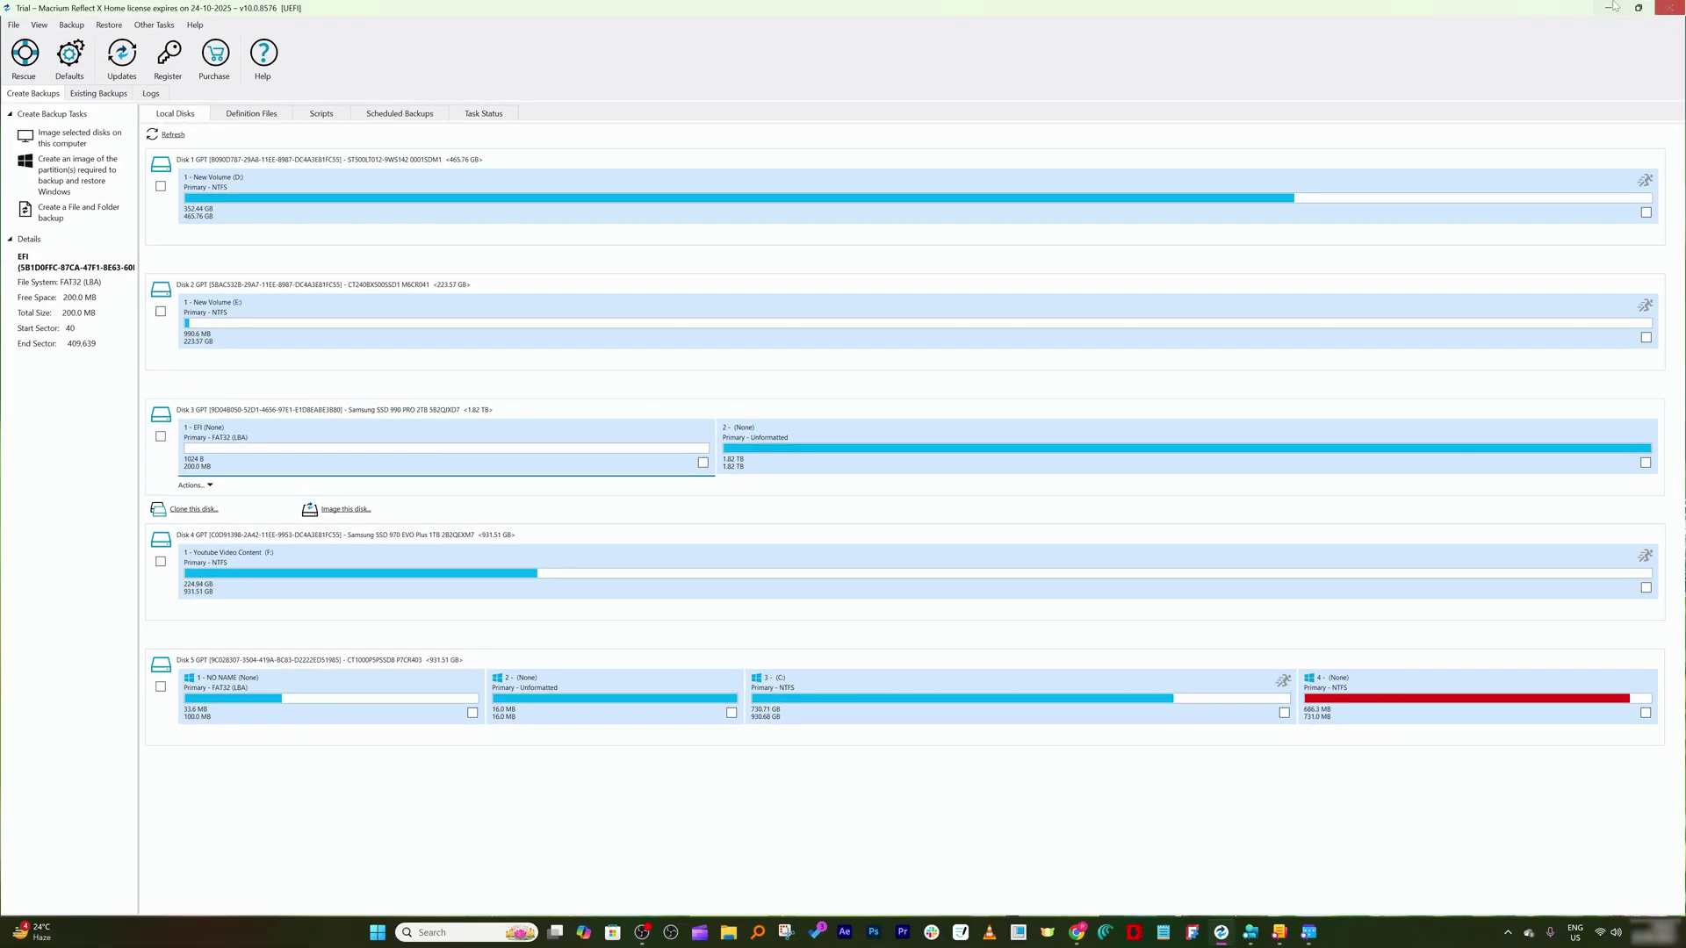
Open Disk Management from the Win+X menu and maximize it
click(1613, 8)
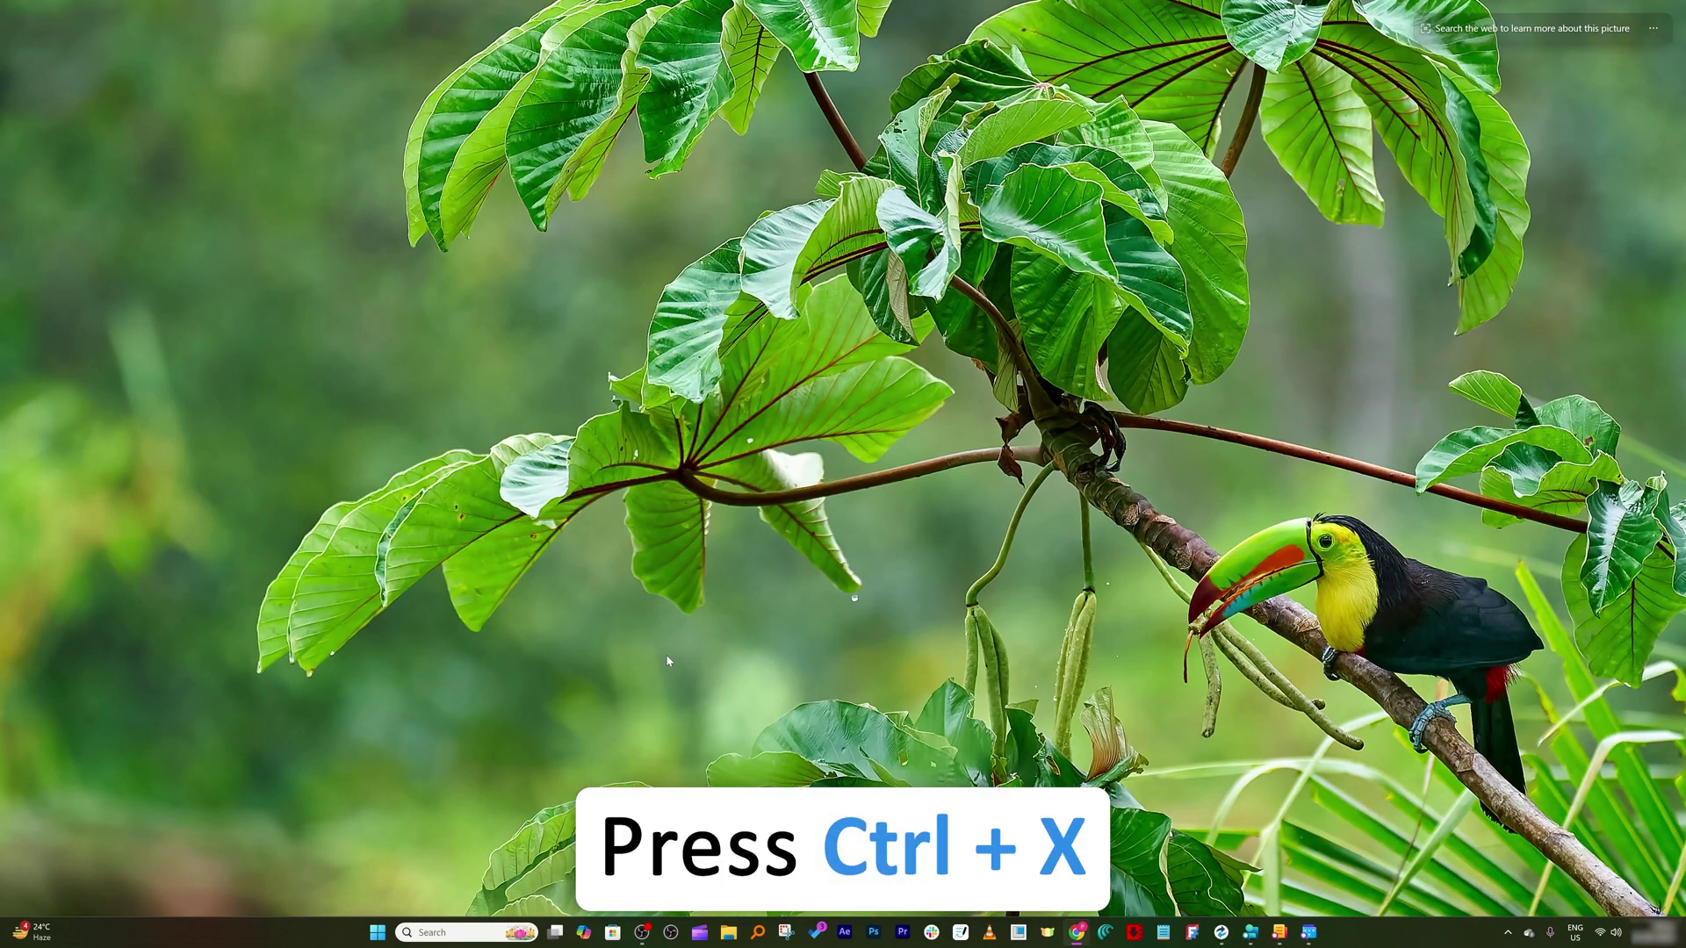
key(super+x)
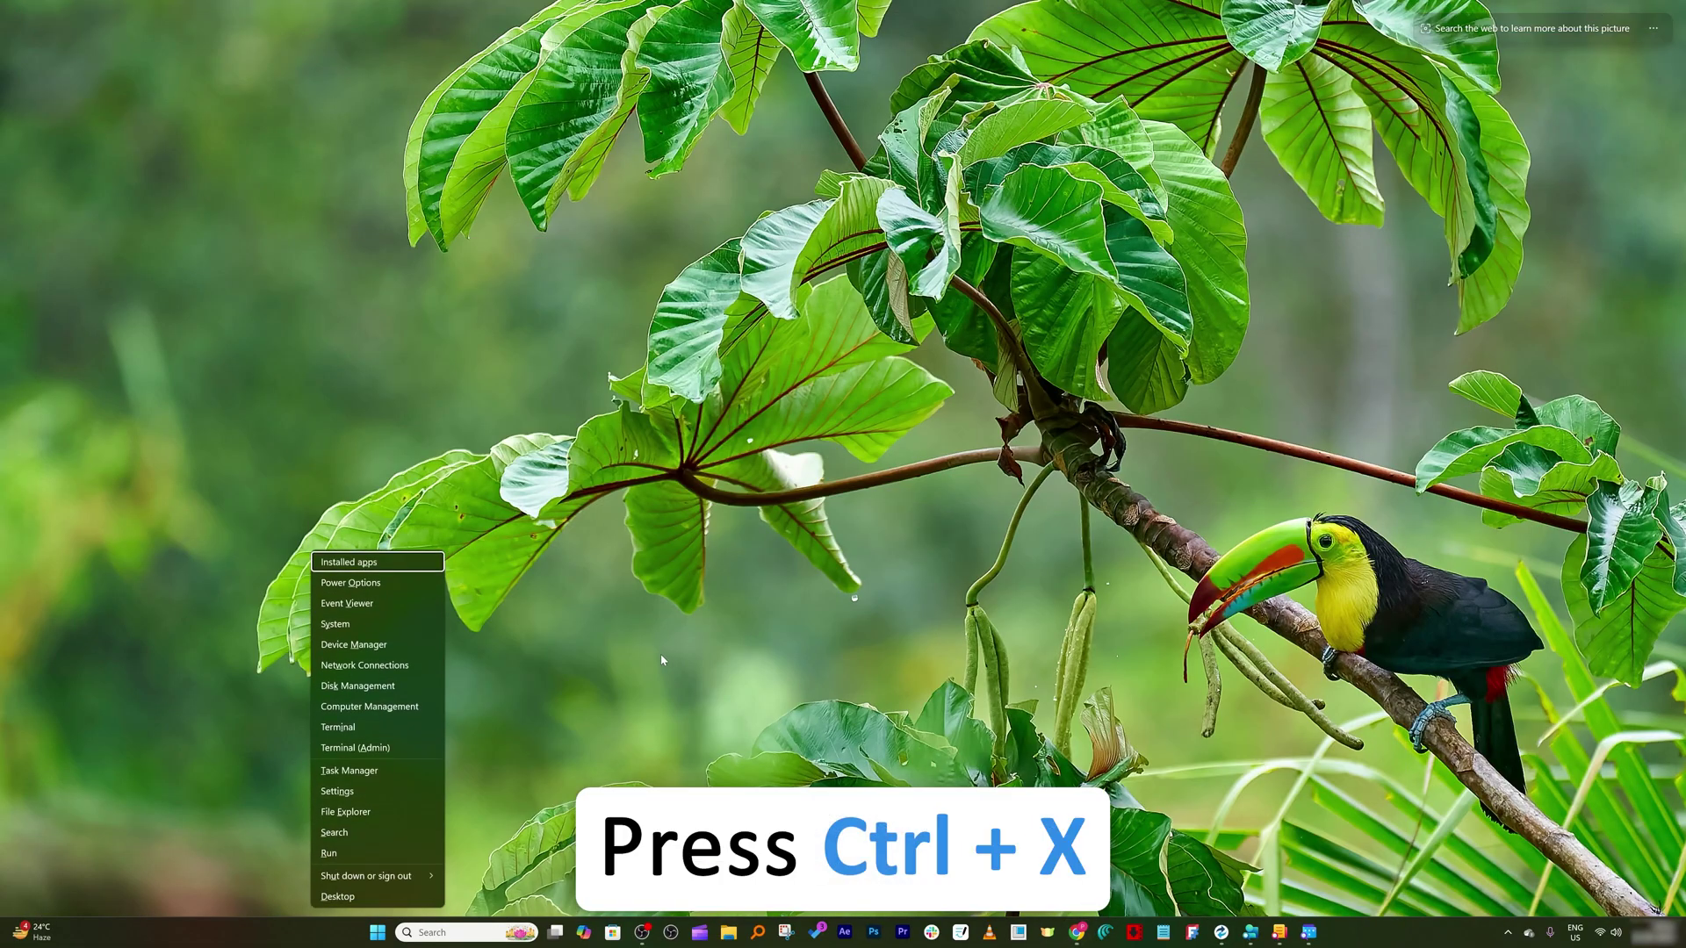
click(381, 690)
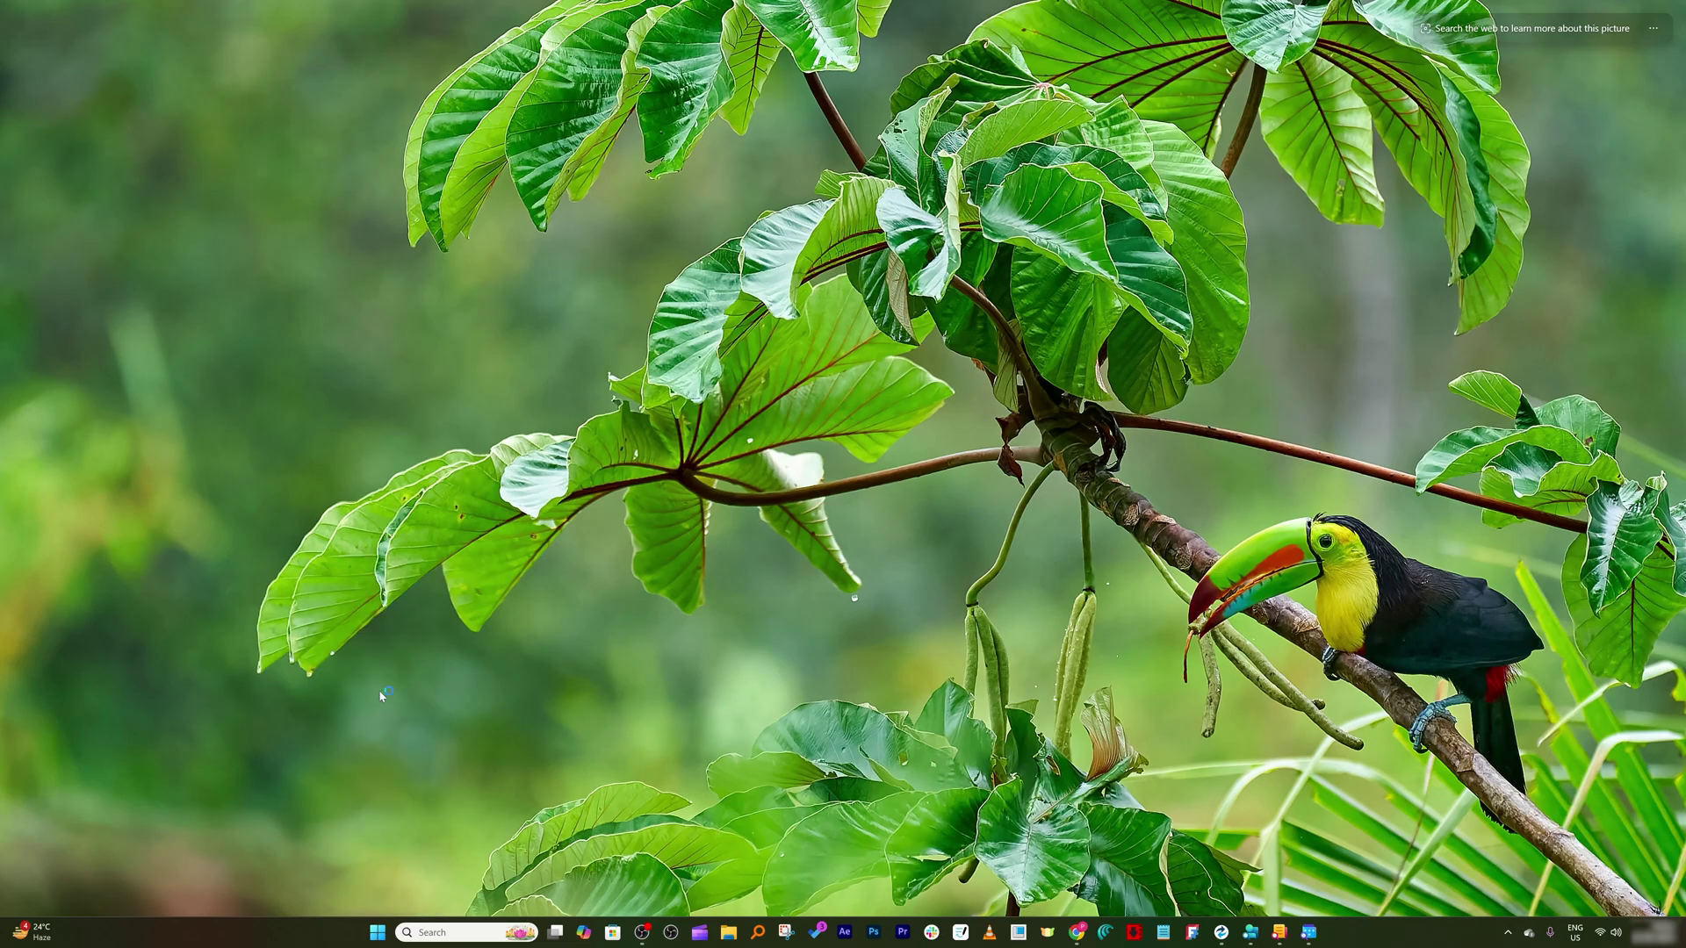
click(538, 71)
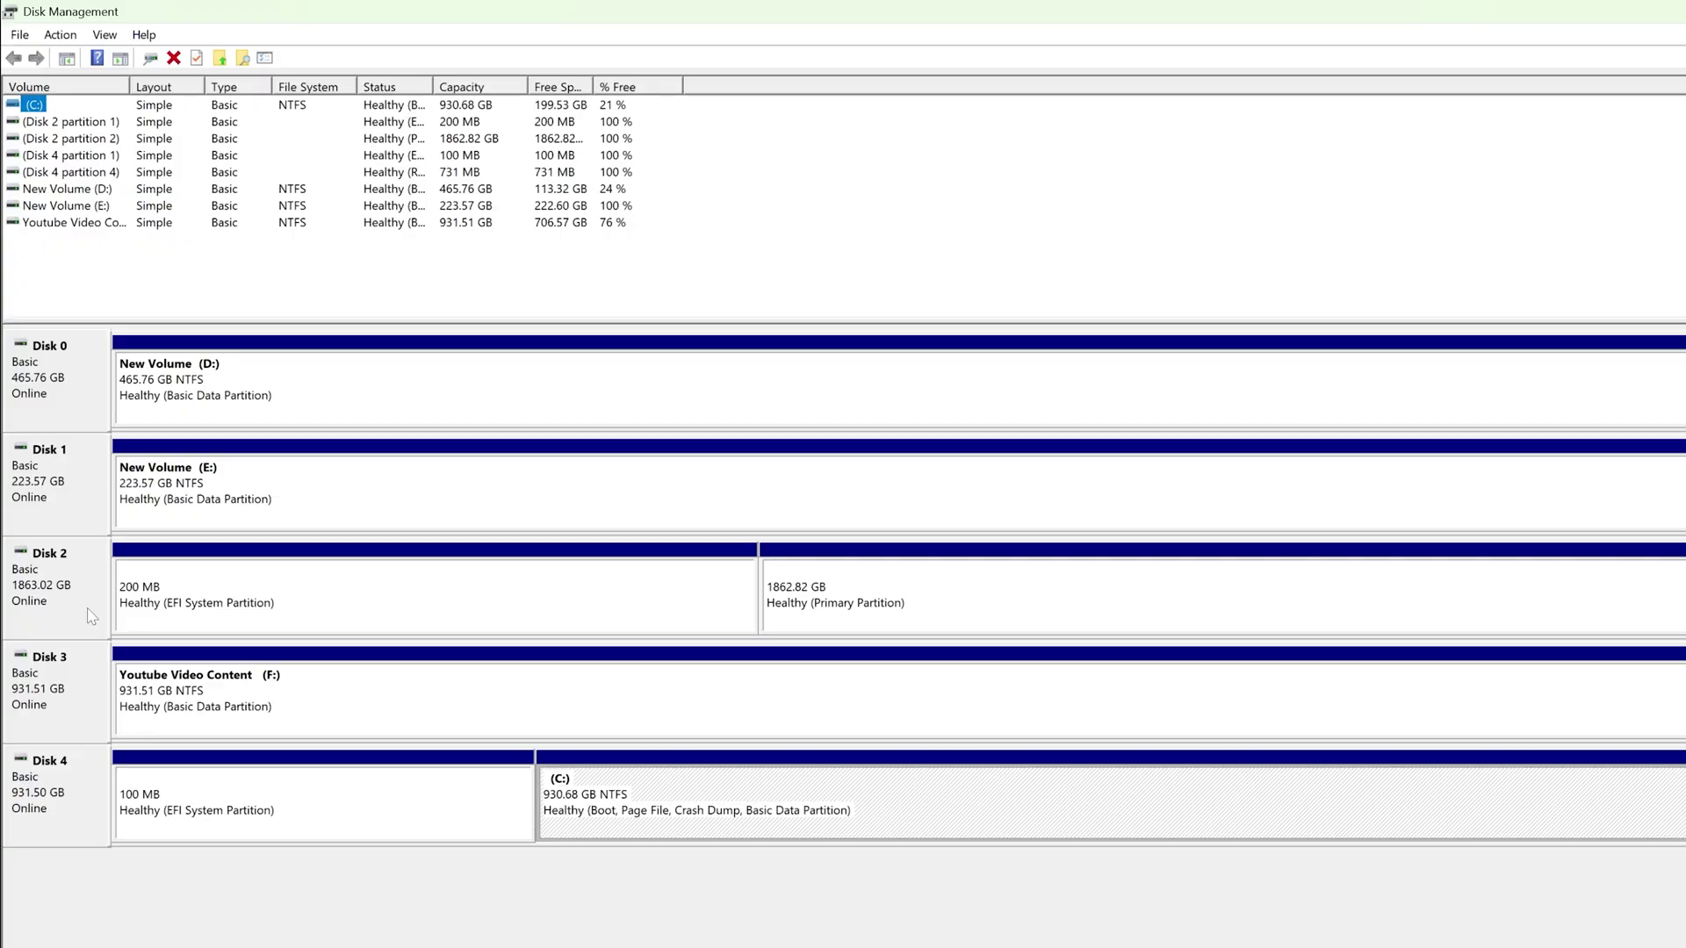
Delete Disk 2's 1862.82 GB volume, leaving unallocated space beside its 200 MB EFI partition
click(253, 581)
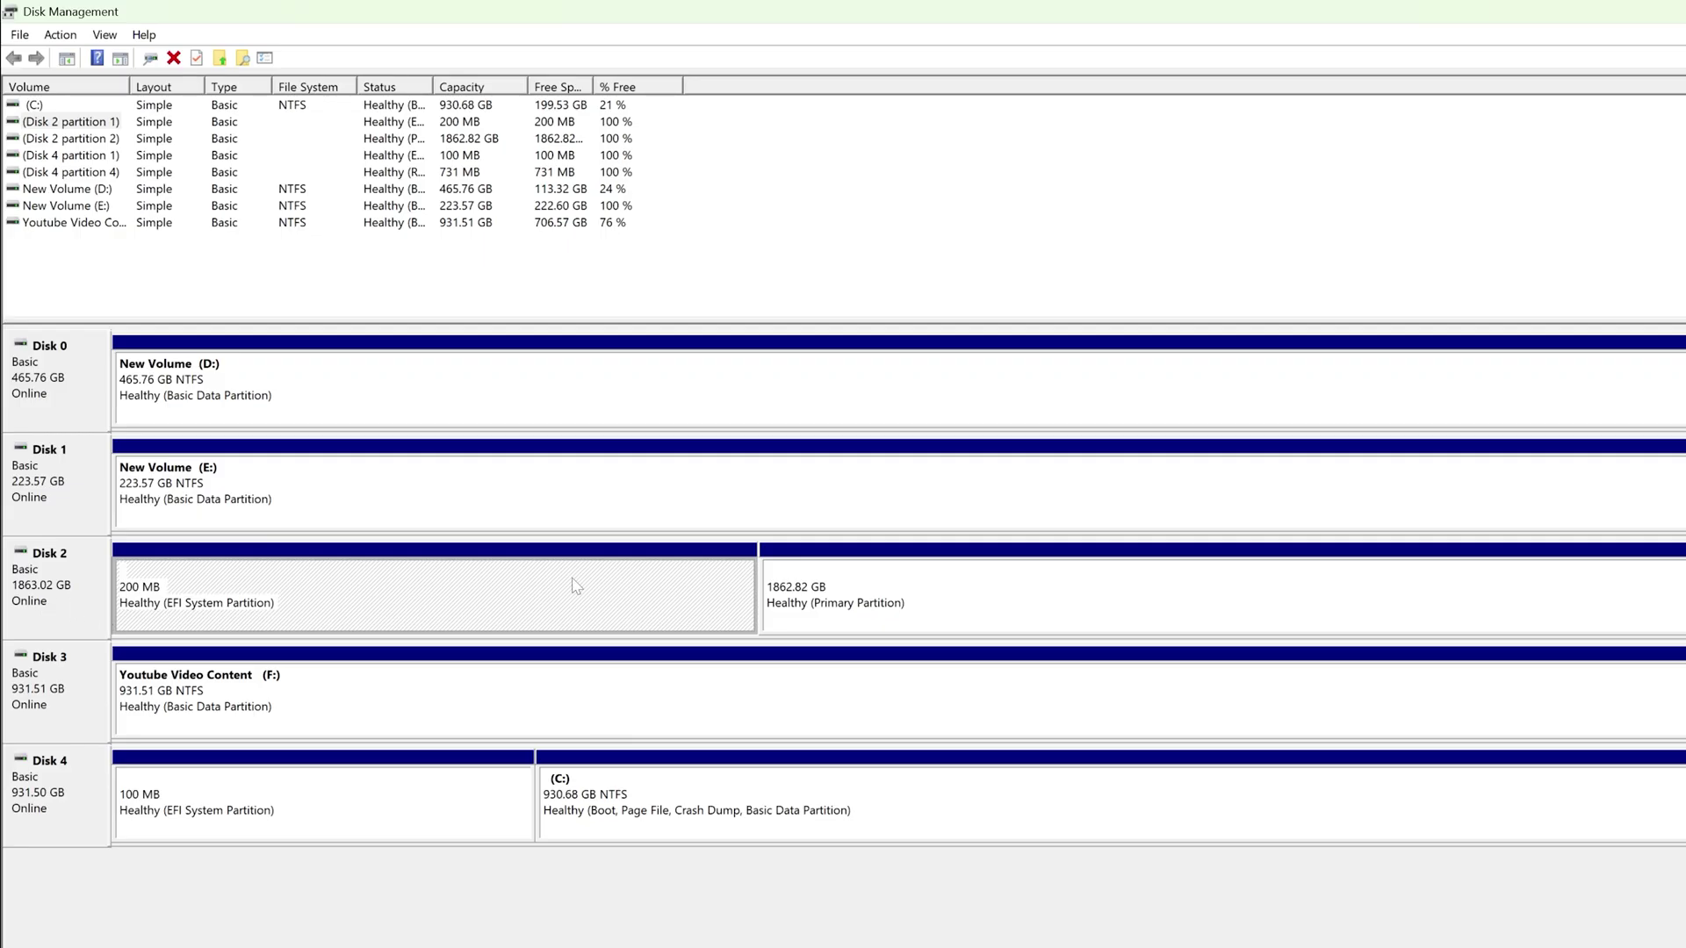
right_click(925, 575)
click(1019, 780)
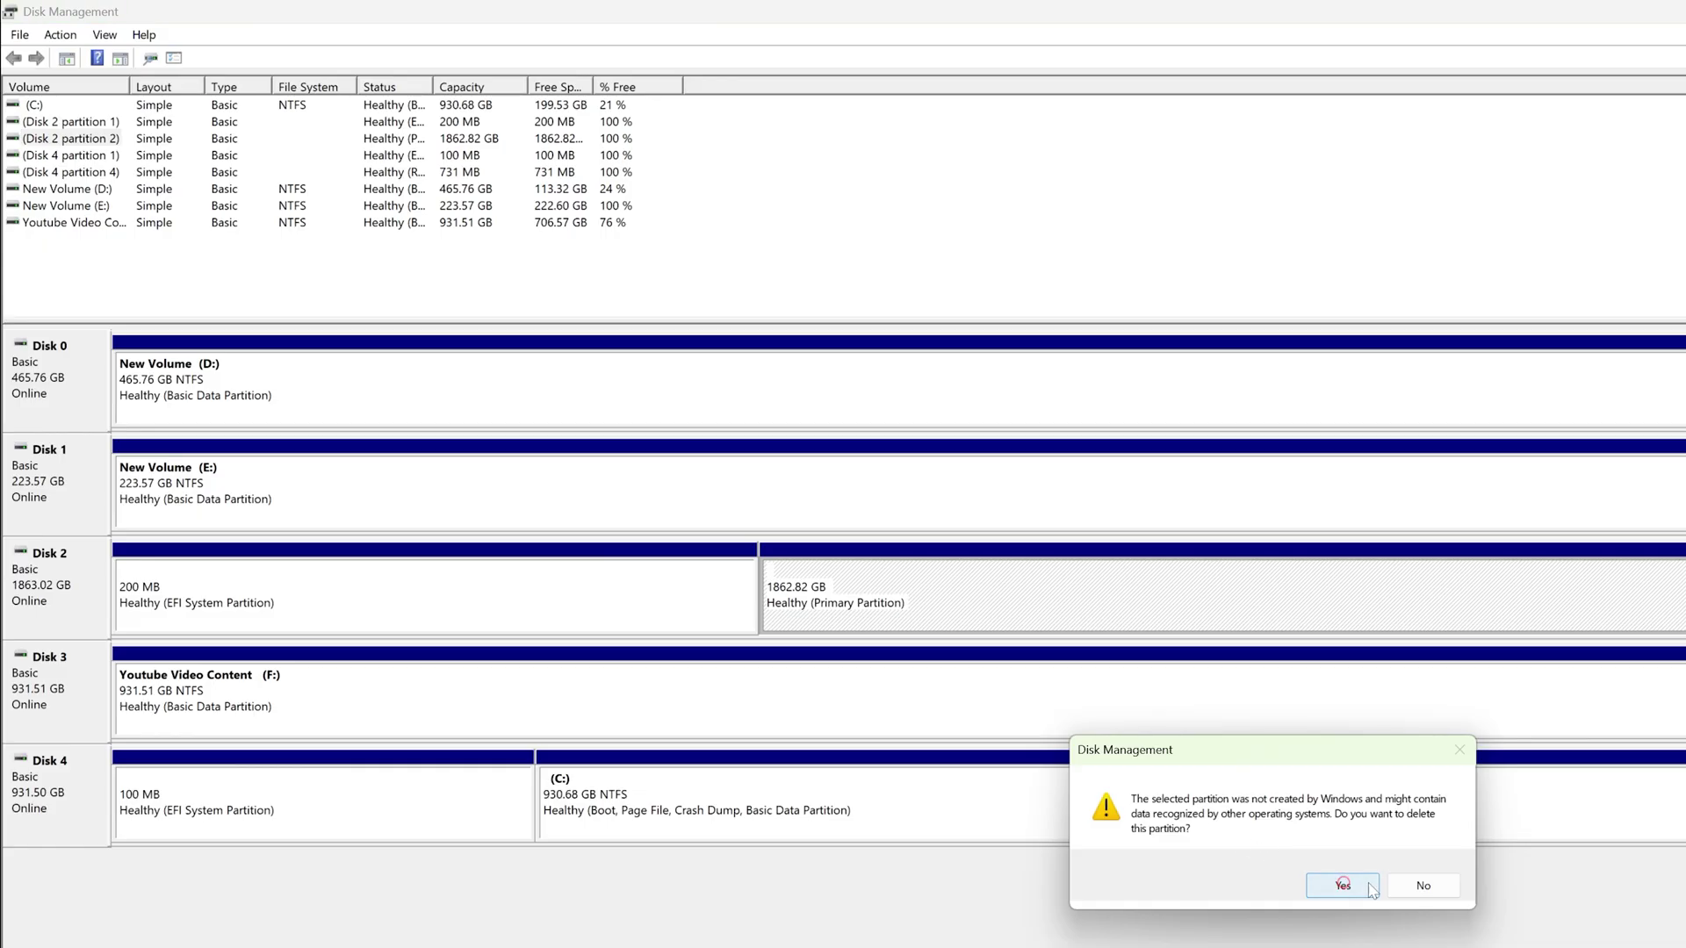
click(1371, 887)
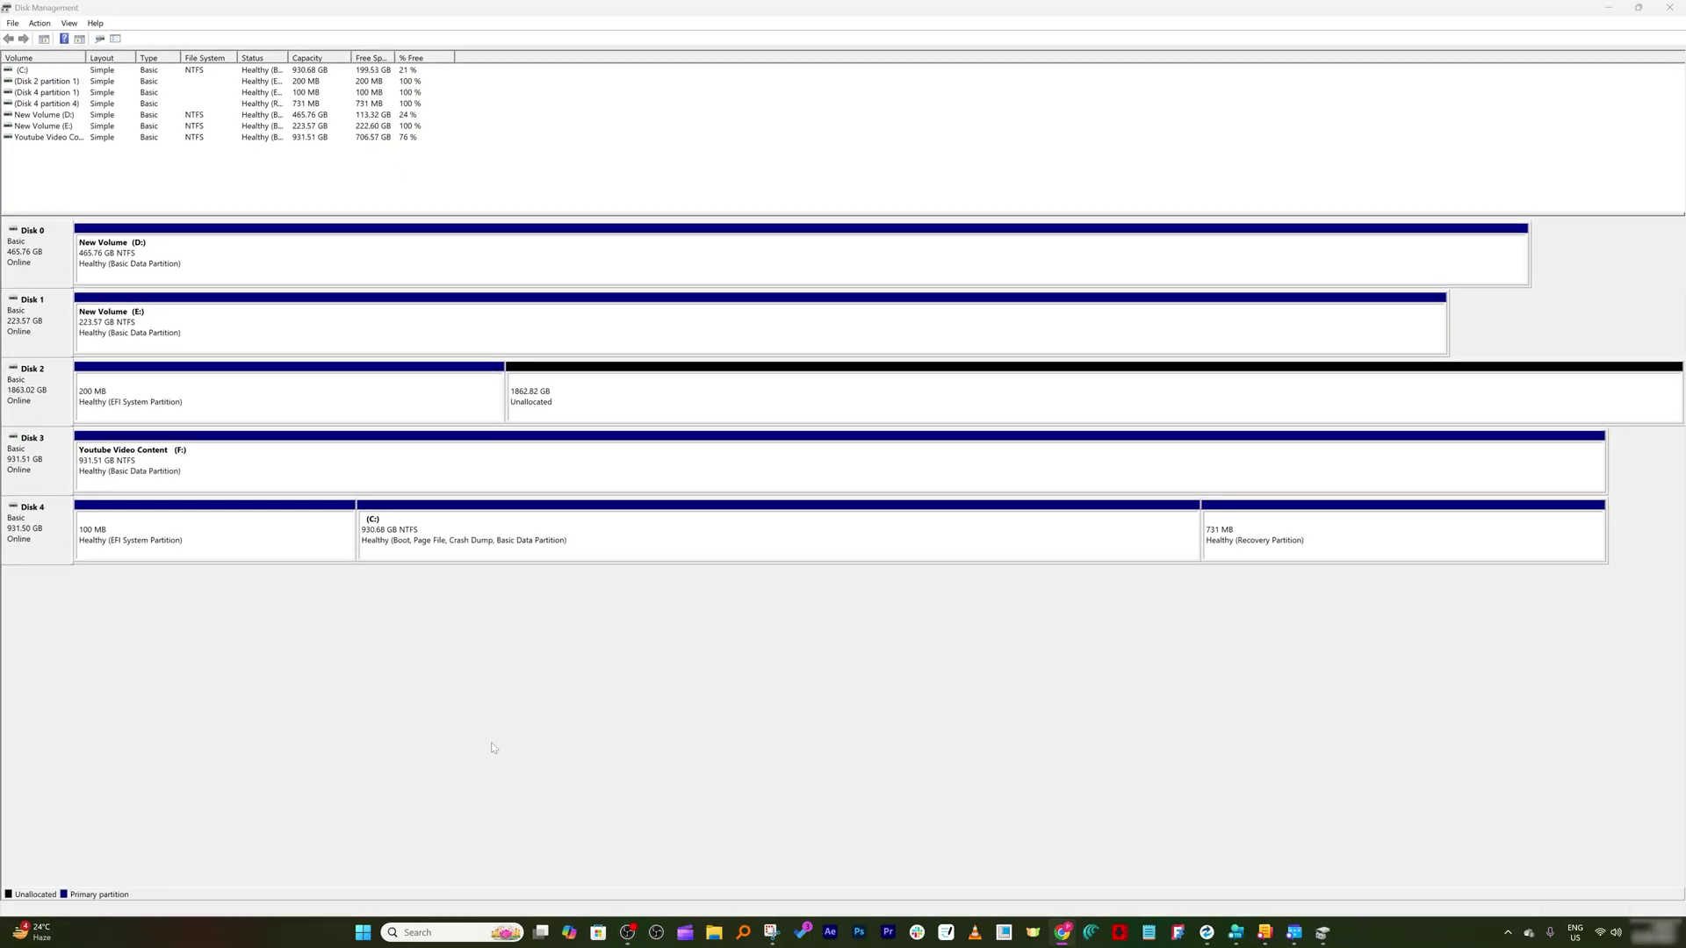
Start Command Prompt as administrator
click(363, 933)
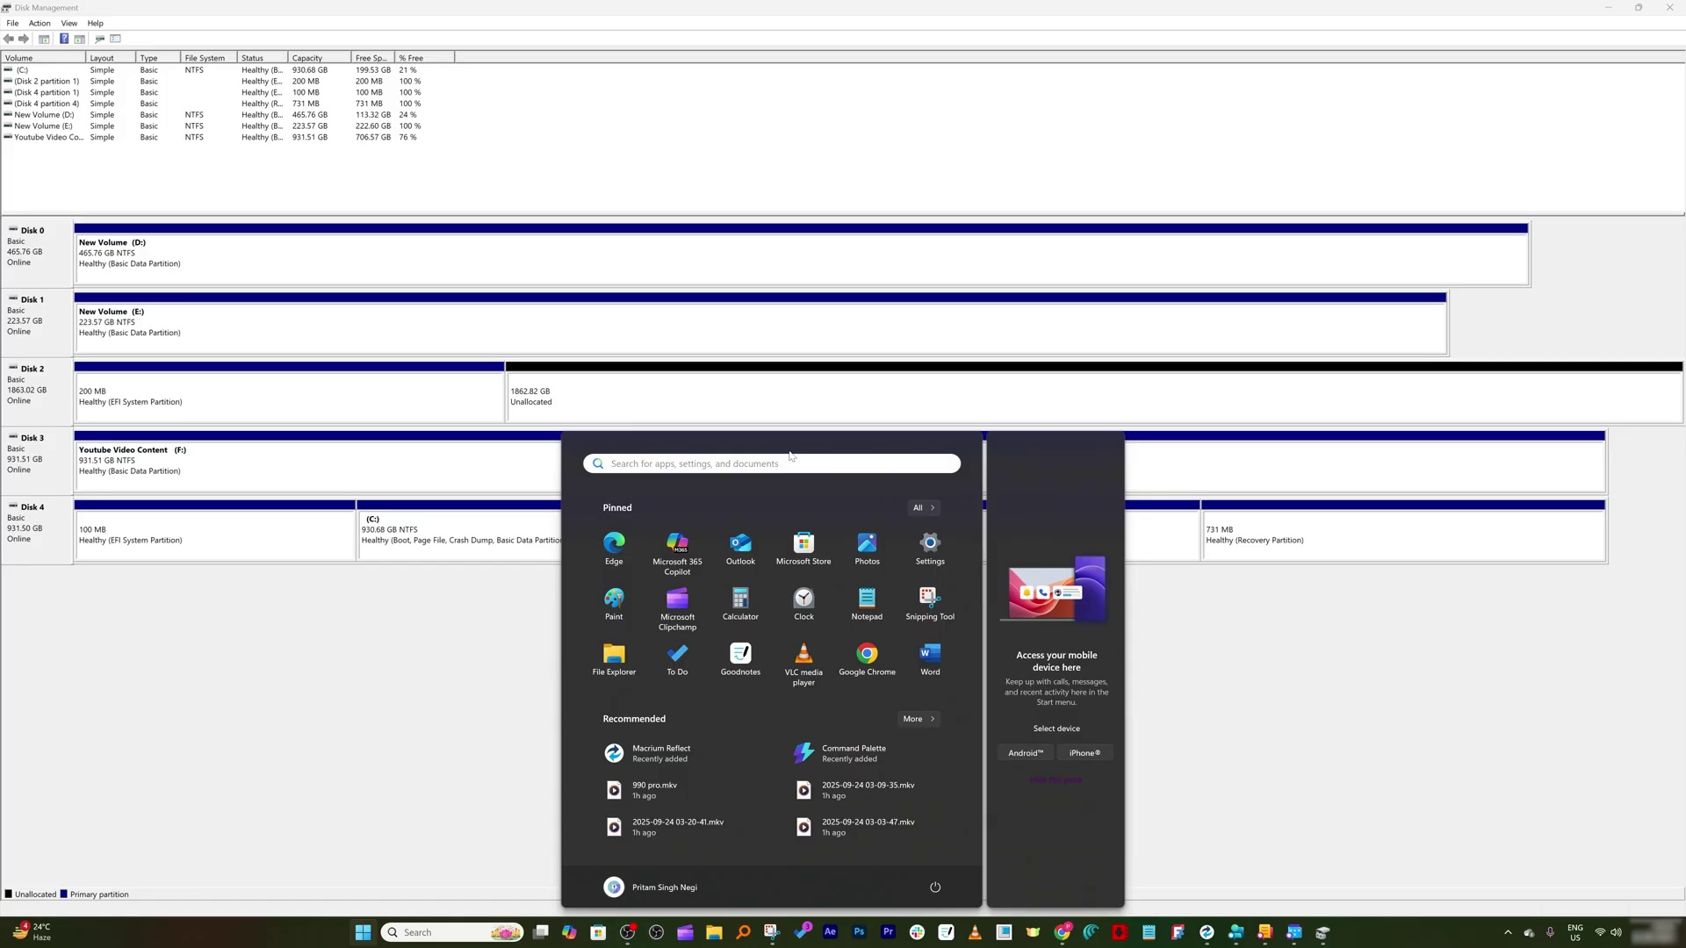
text(cmd)
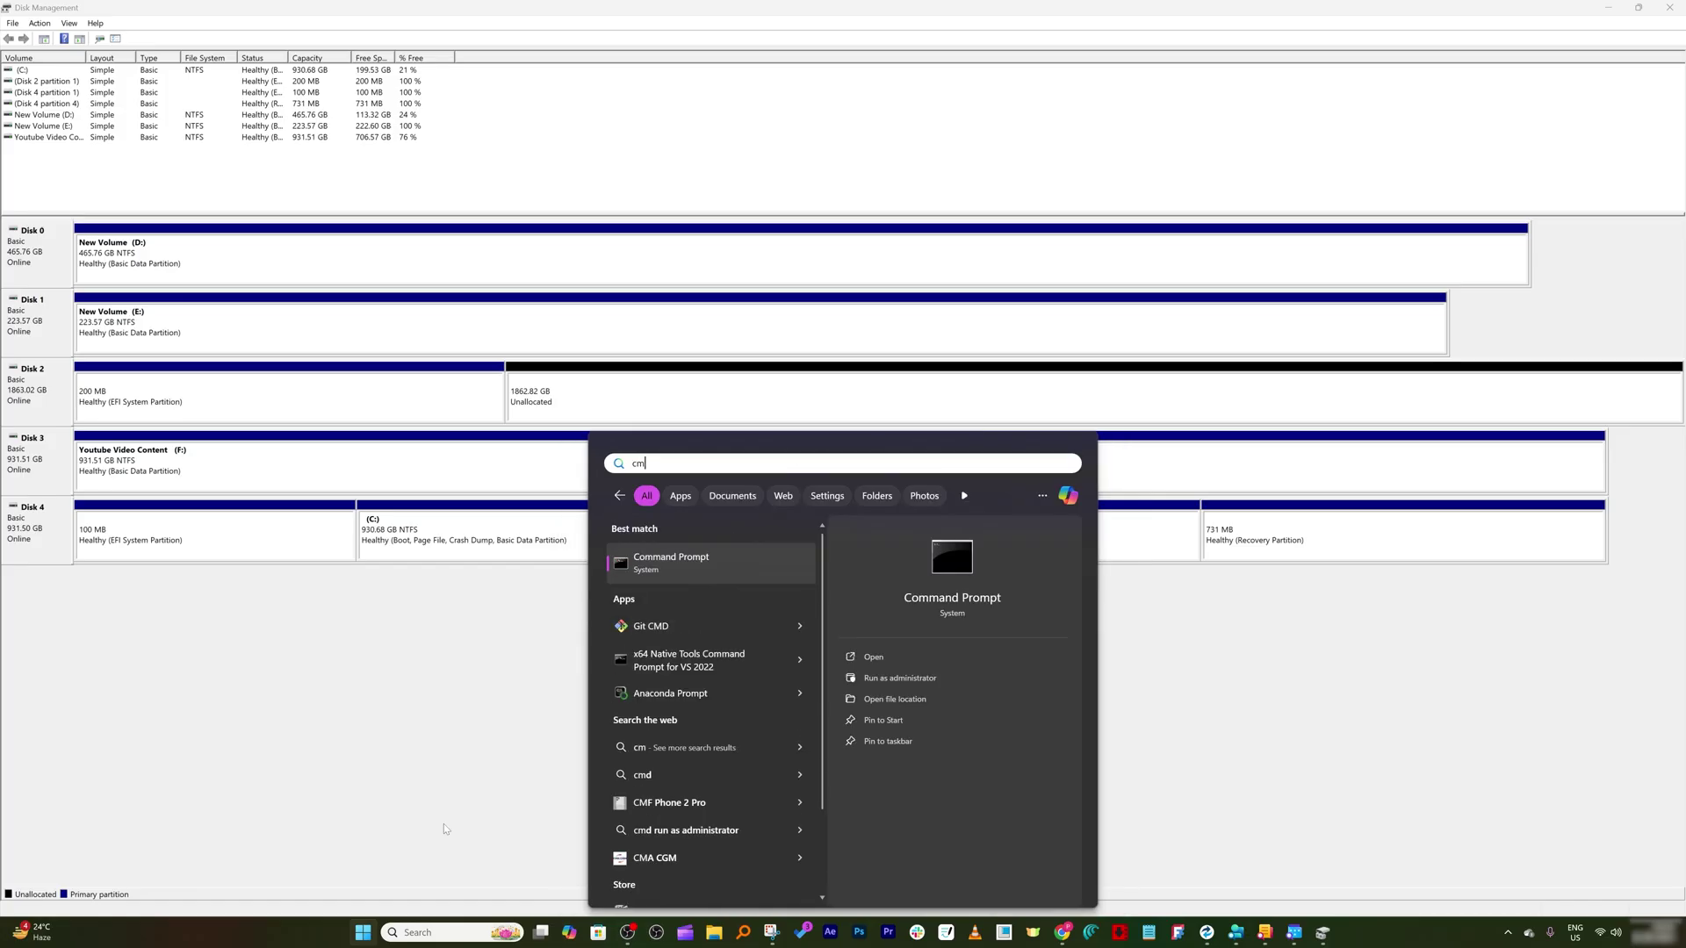
click(950, 679)
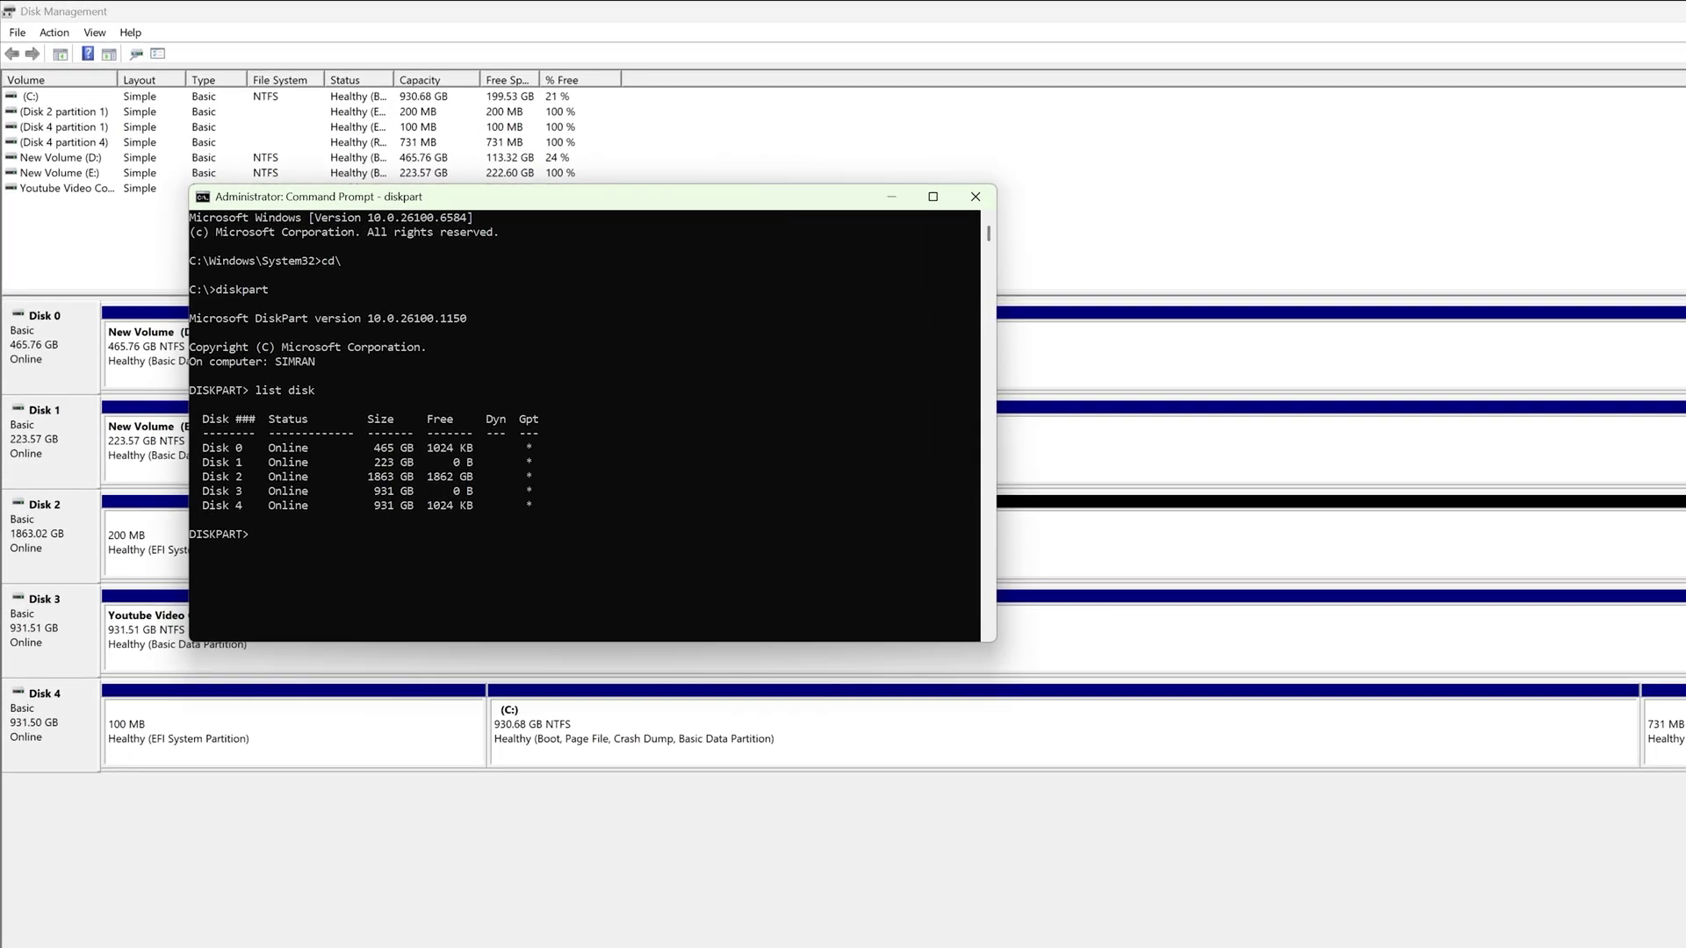
Force-delete partition 1 on disk 2 with 'delete partition override', then close the console
text(select disk 2)
key(Return)
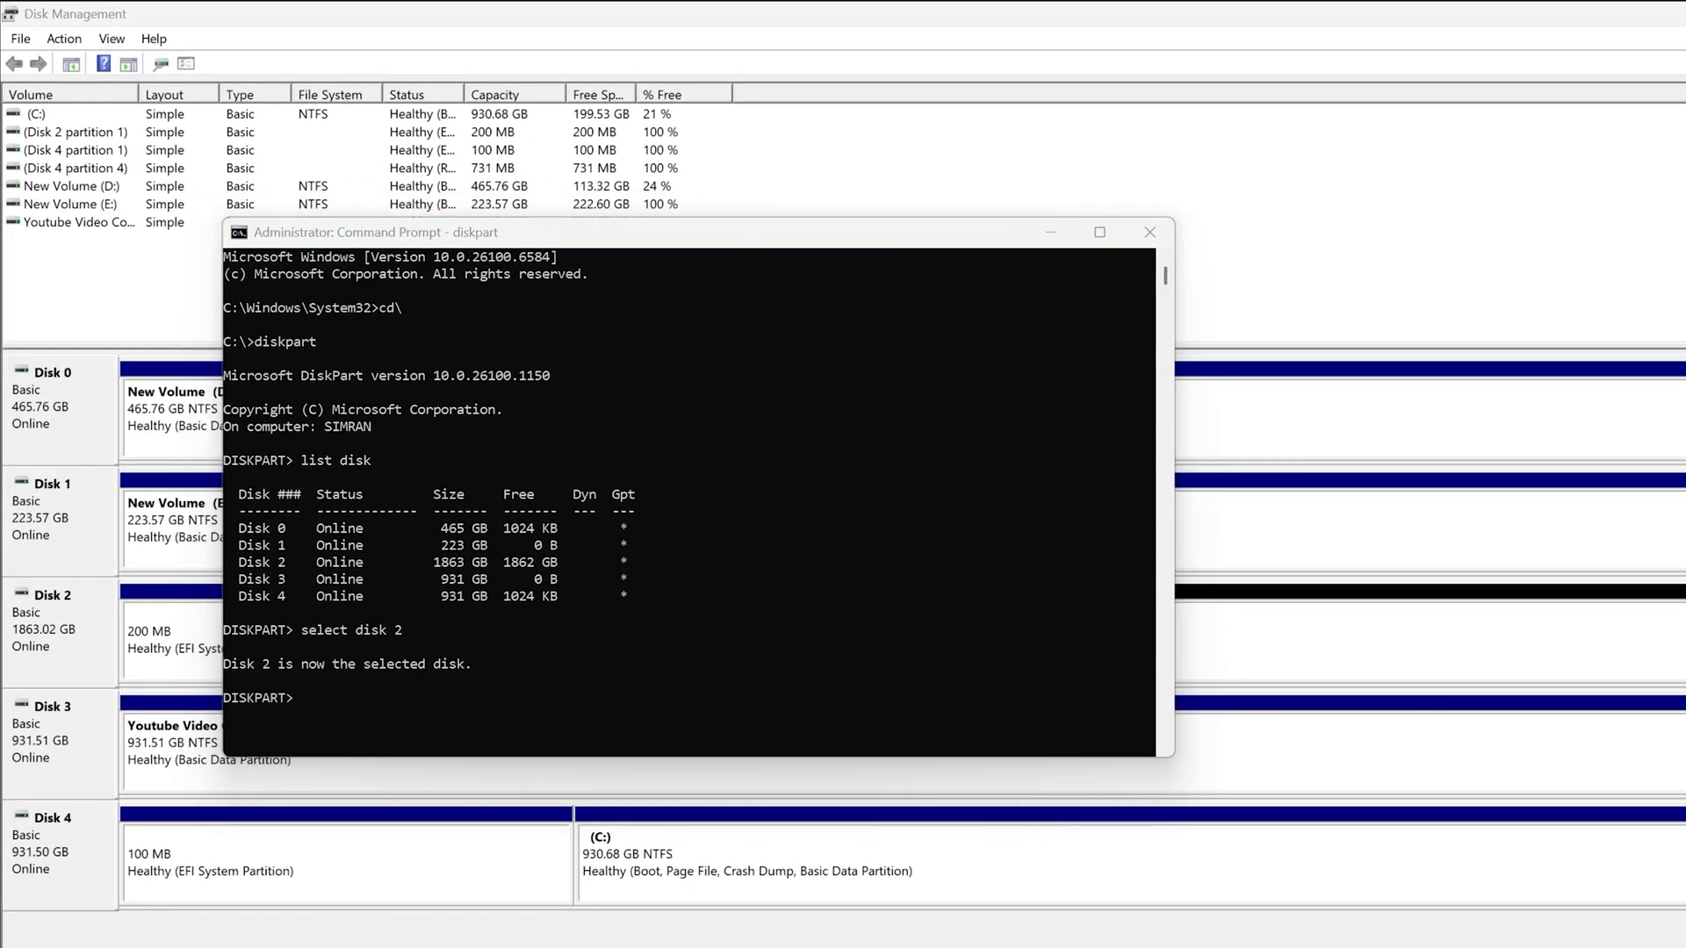
text(select partition 1)
key(Return)
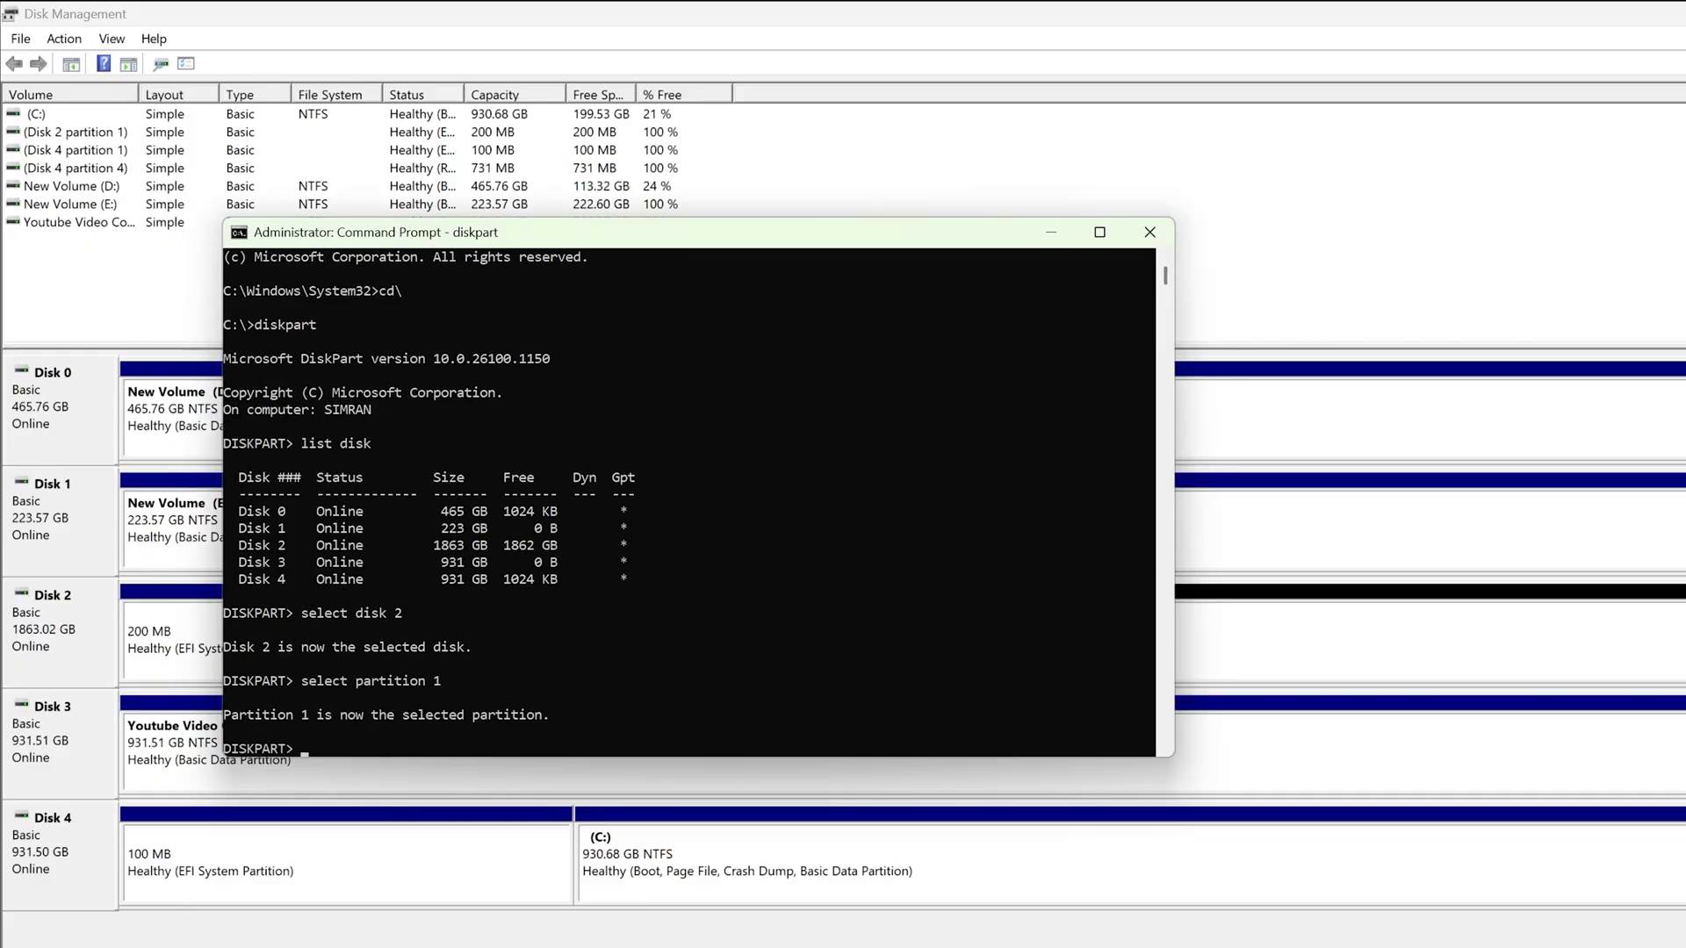
text(delete partition override)
key(Return)
drag(415, 154, 787, 547)
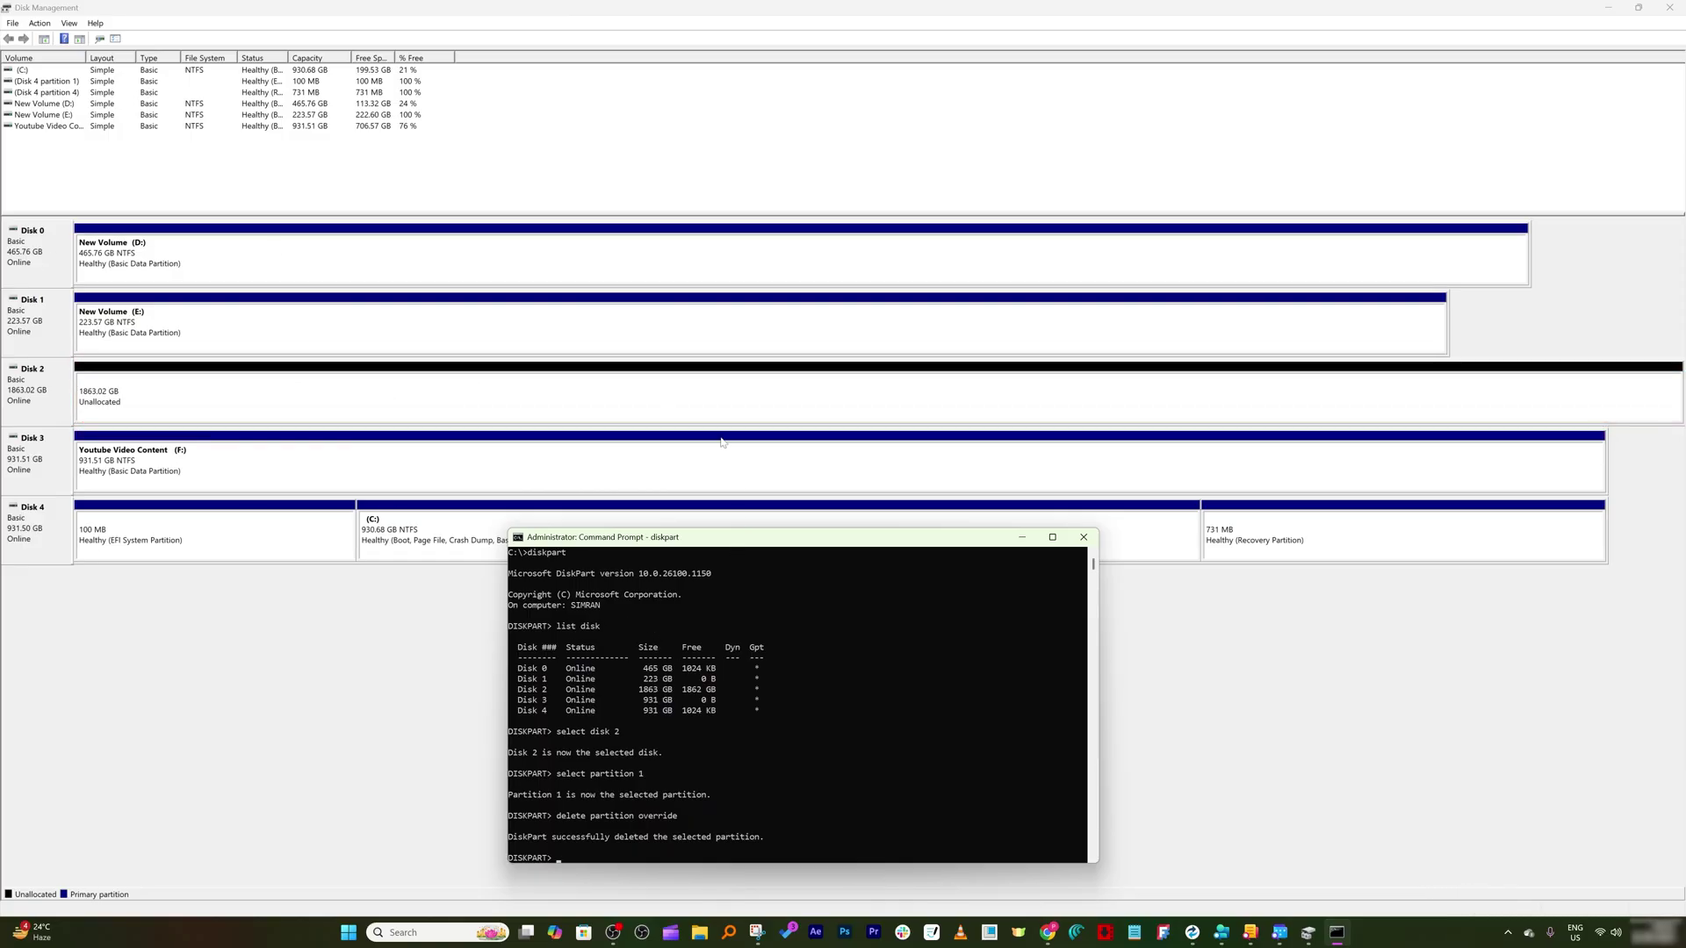
drag(734, 553, 553, 368)
click(900, 362)
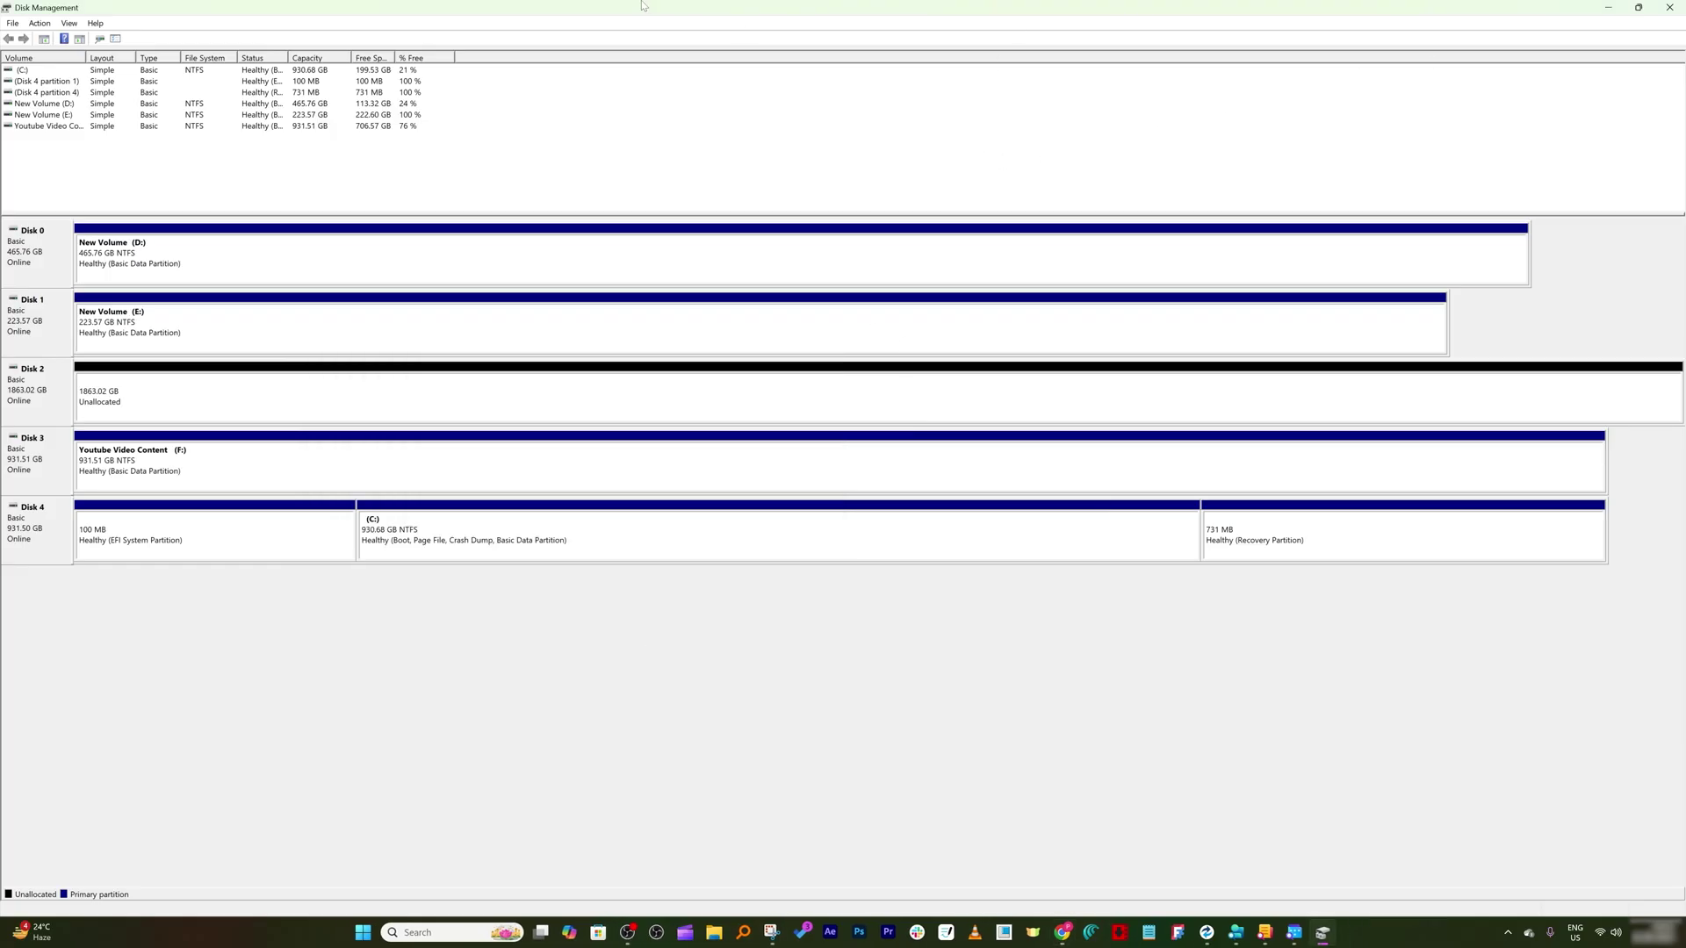
Close Disk Management, refresh Macrium Reflect's disk list, and select the empty 1.82 TB Disk 3
click(1669, 7)
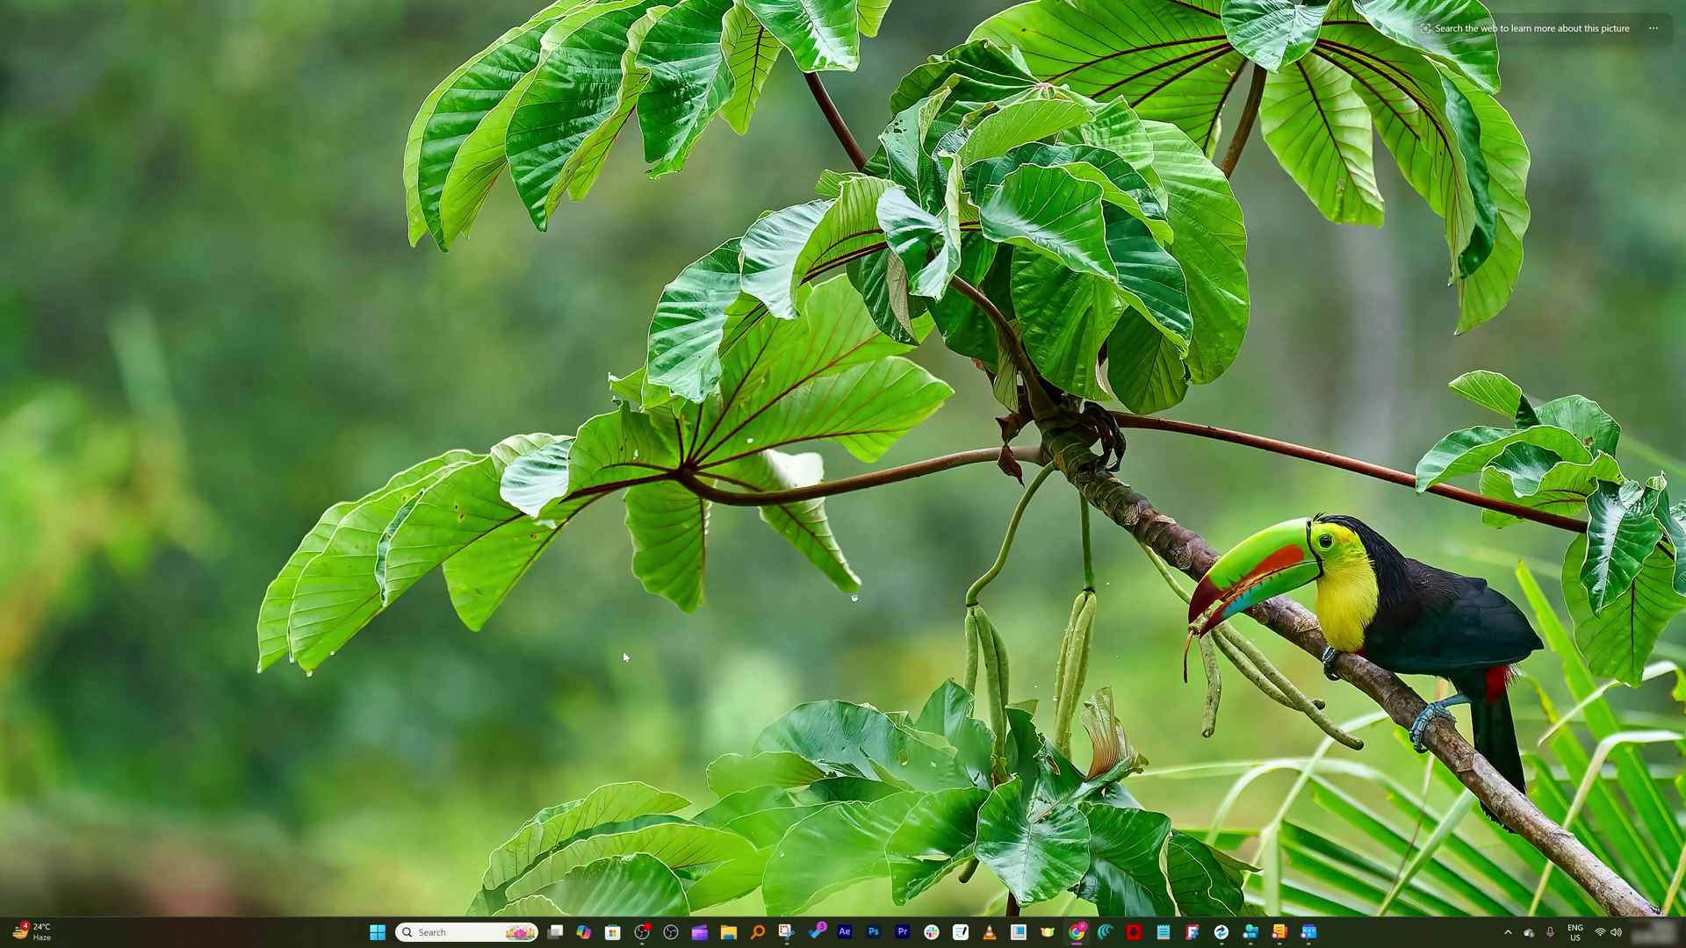
click(1221, 933)
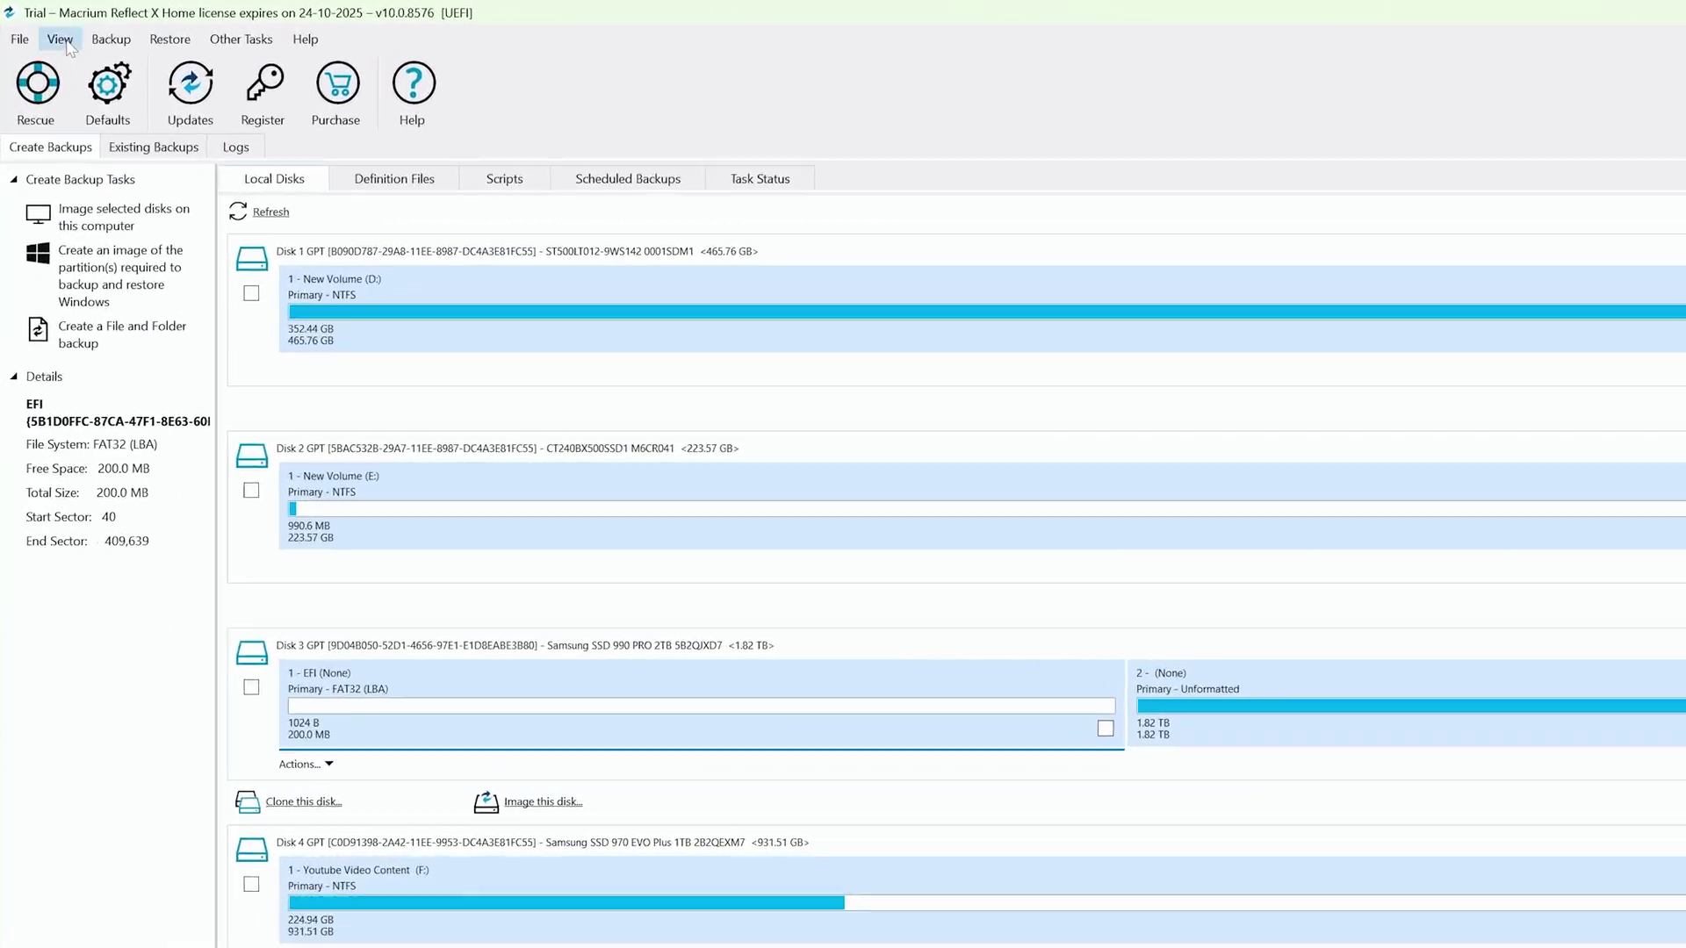
click(111, 39)
click(62, 40)
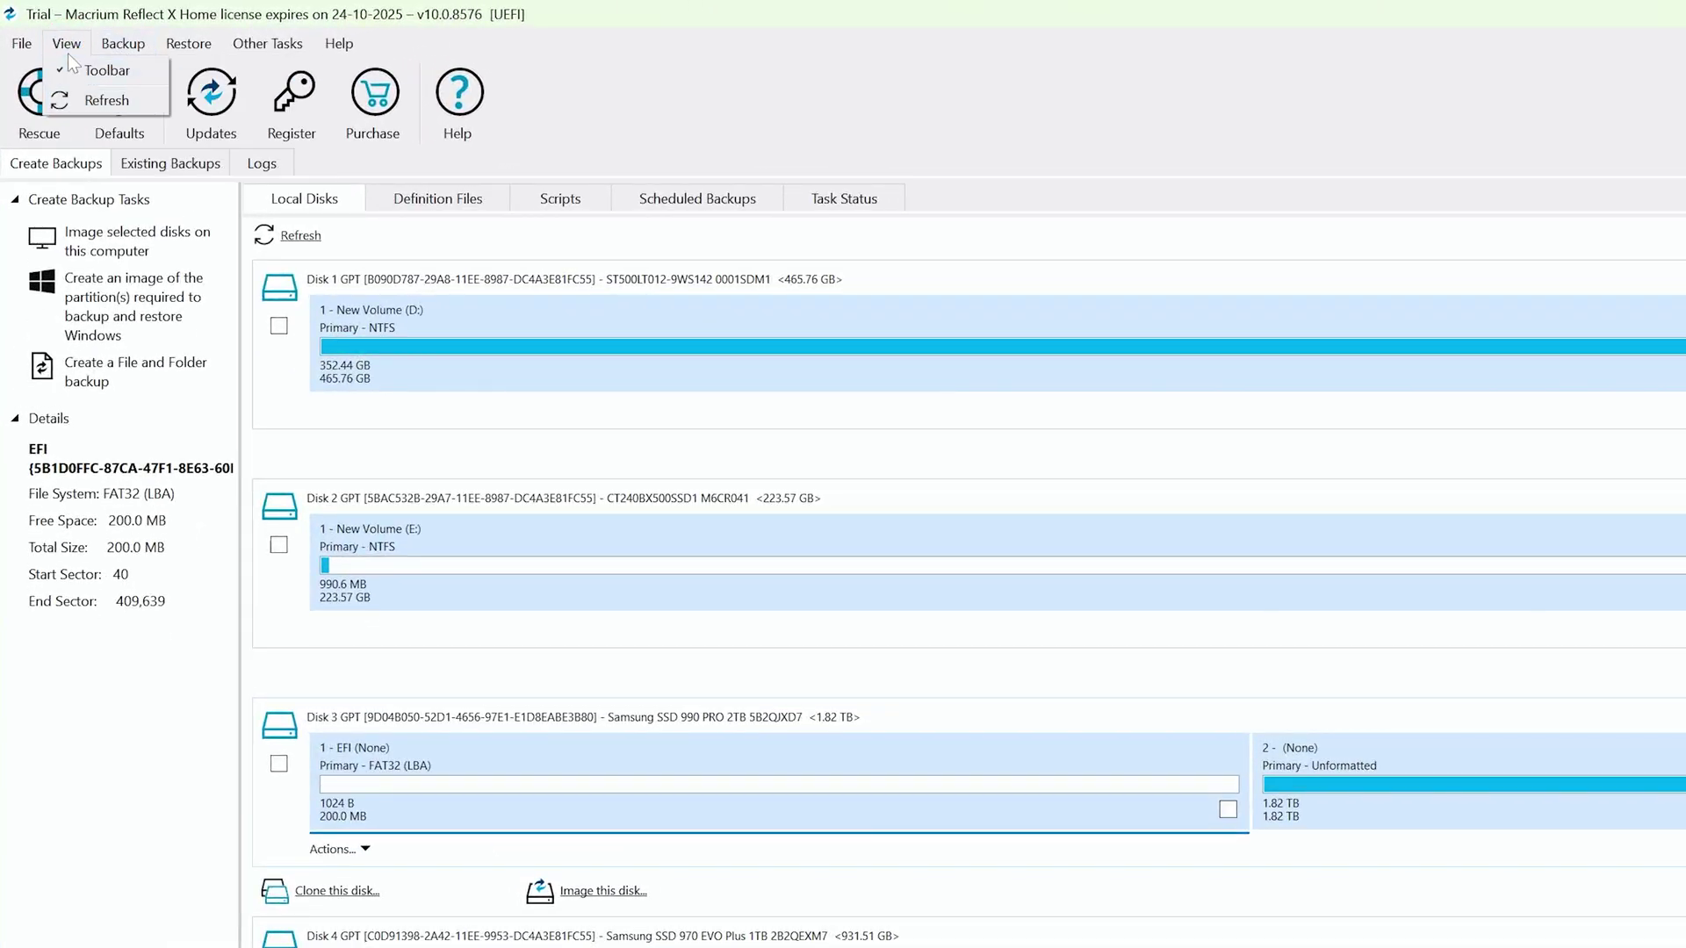
click(81, 96)
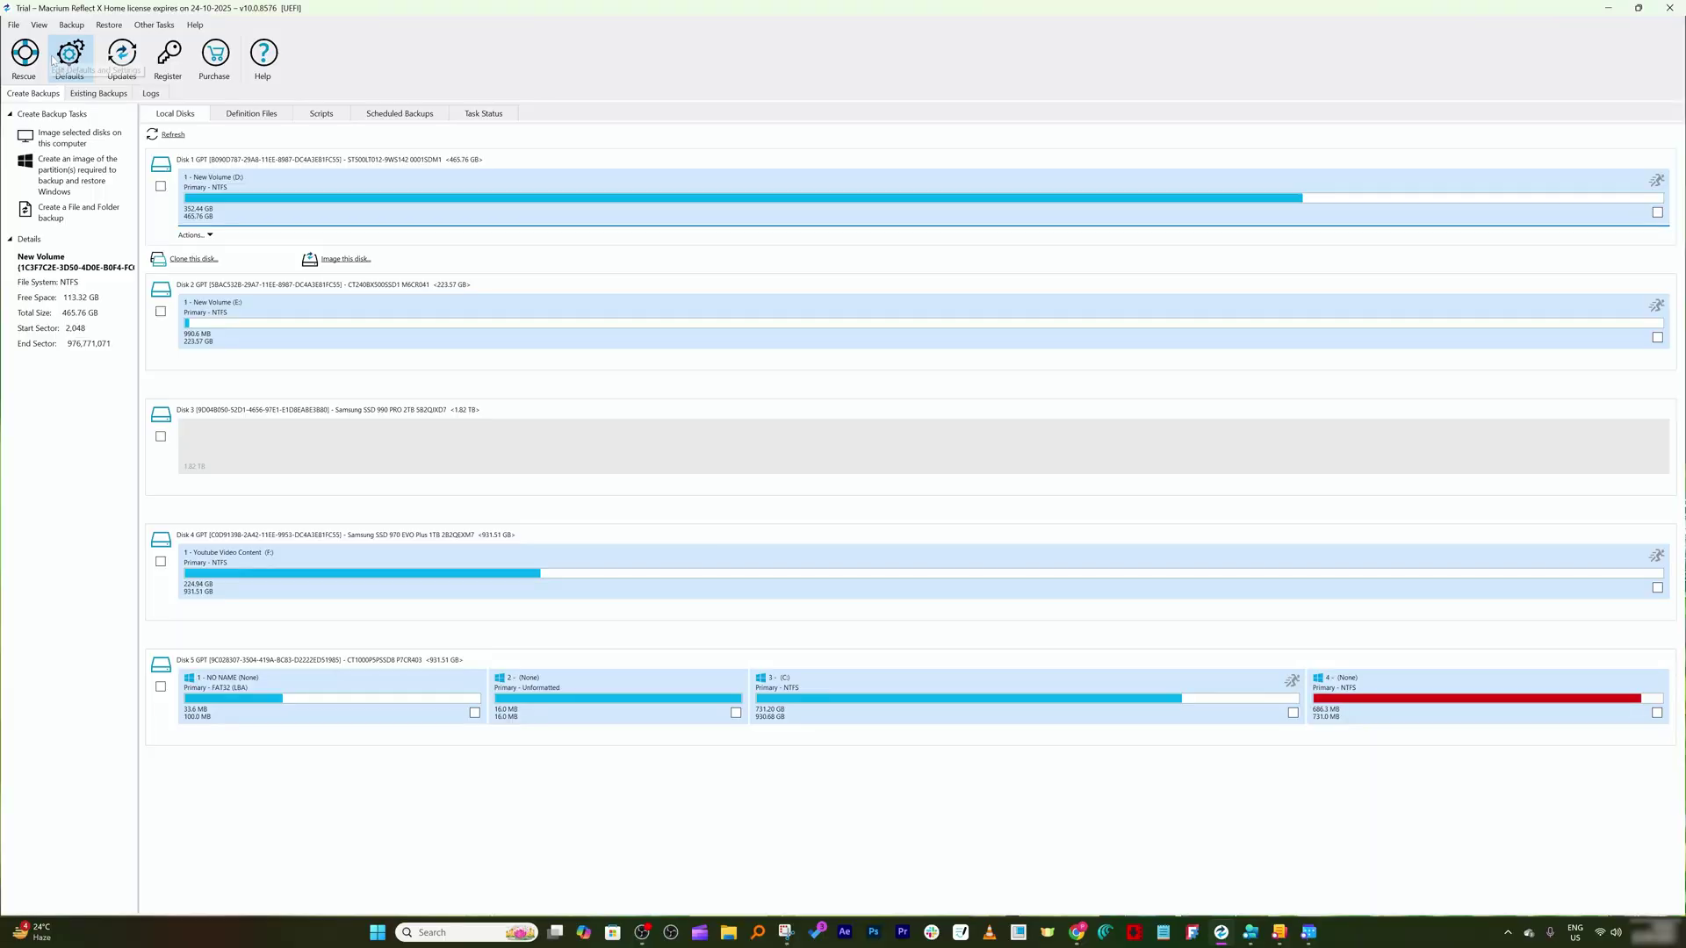
click(257, 448)
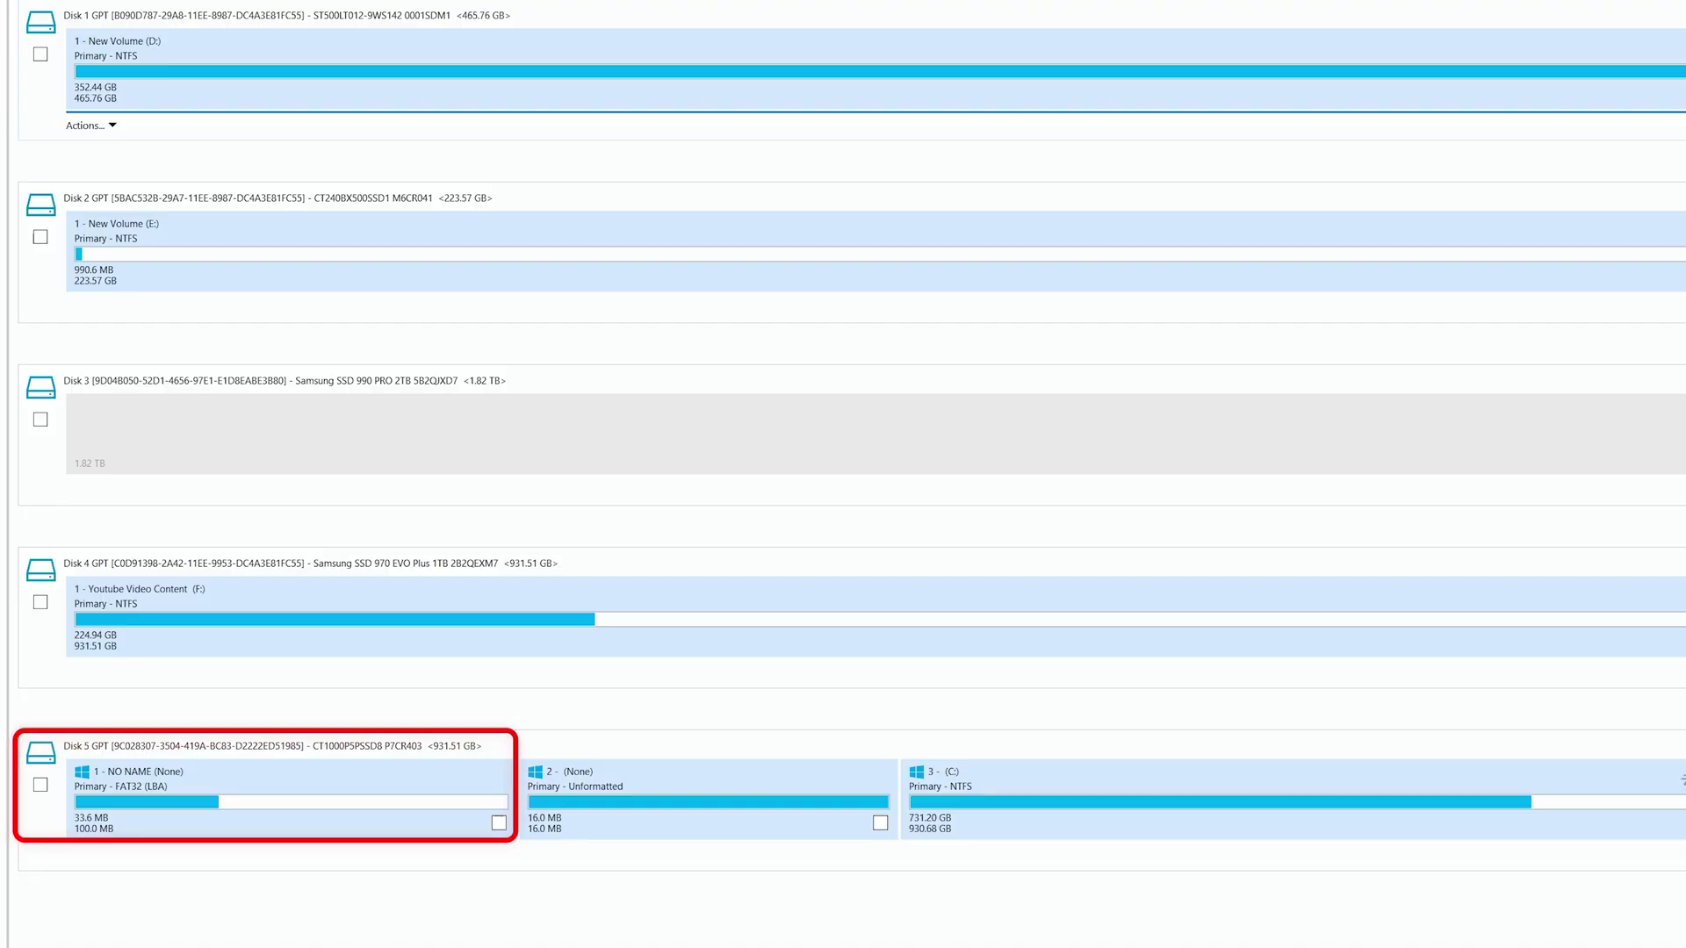
Clone all four Disk 5 partitions onto Samsung 990 PRO Disk 3, save as My Clone, and start it
click(39, 785)
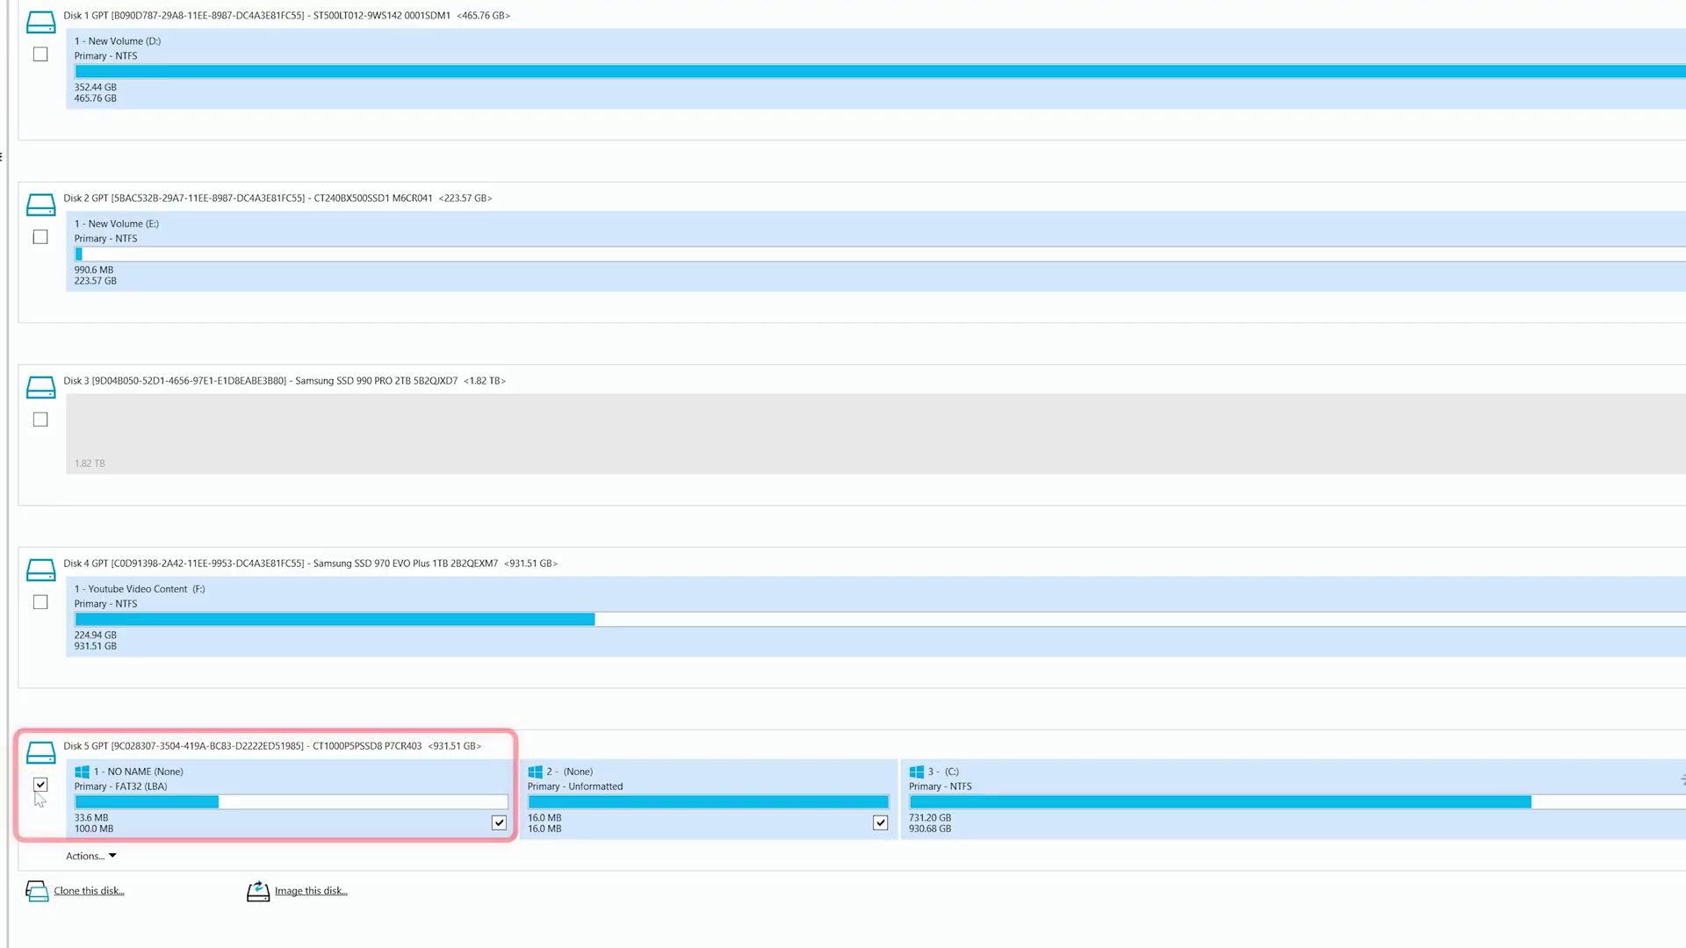
click(75, 892)
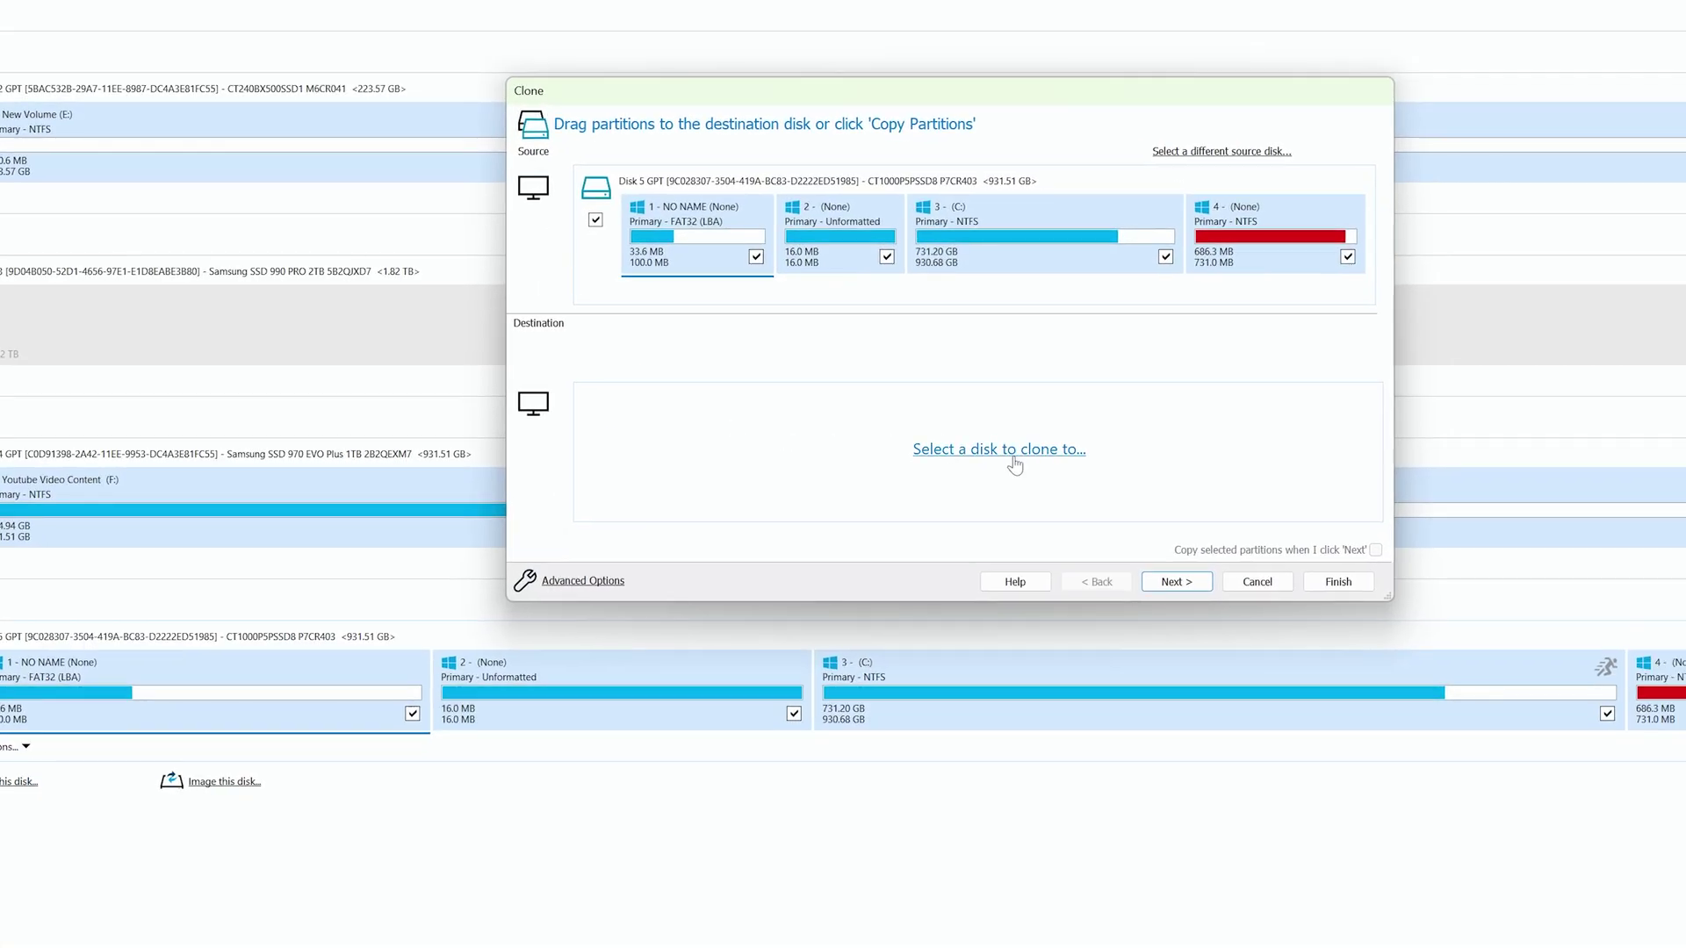
click(1022, 447)
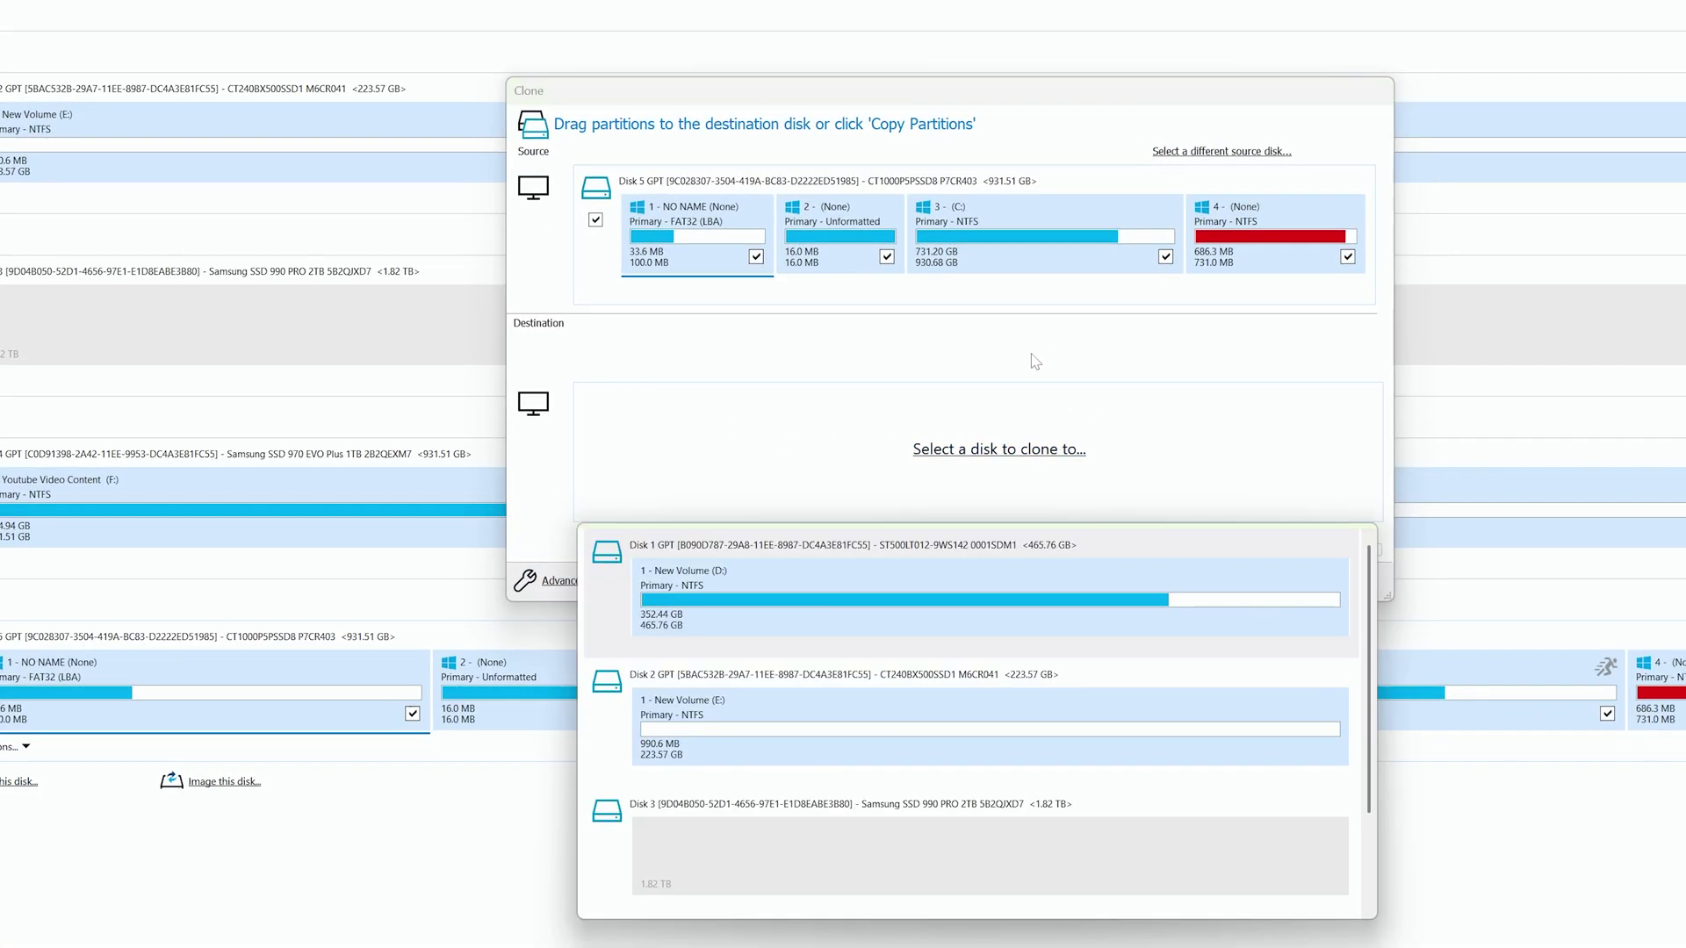
click(825, 863)
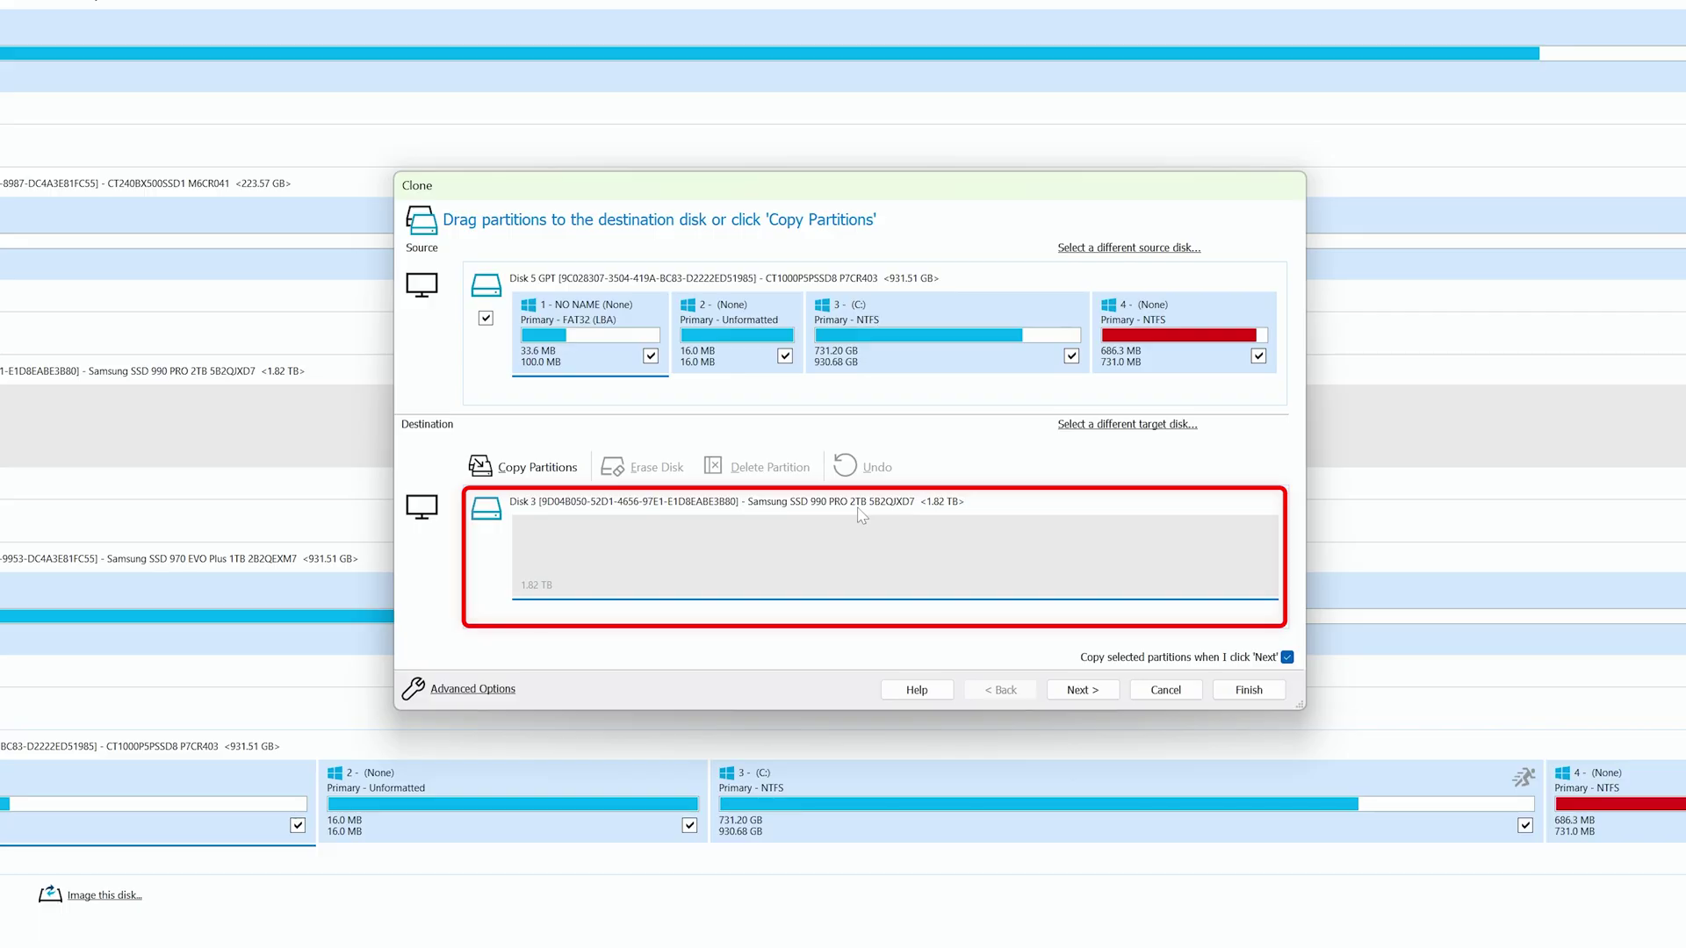
click(1101, 694)
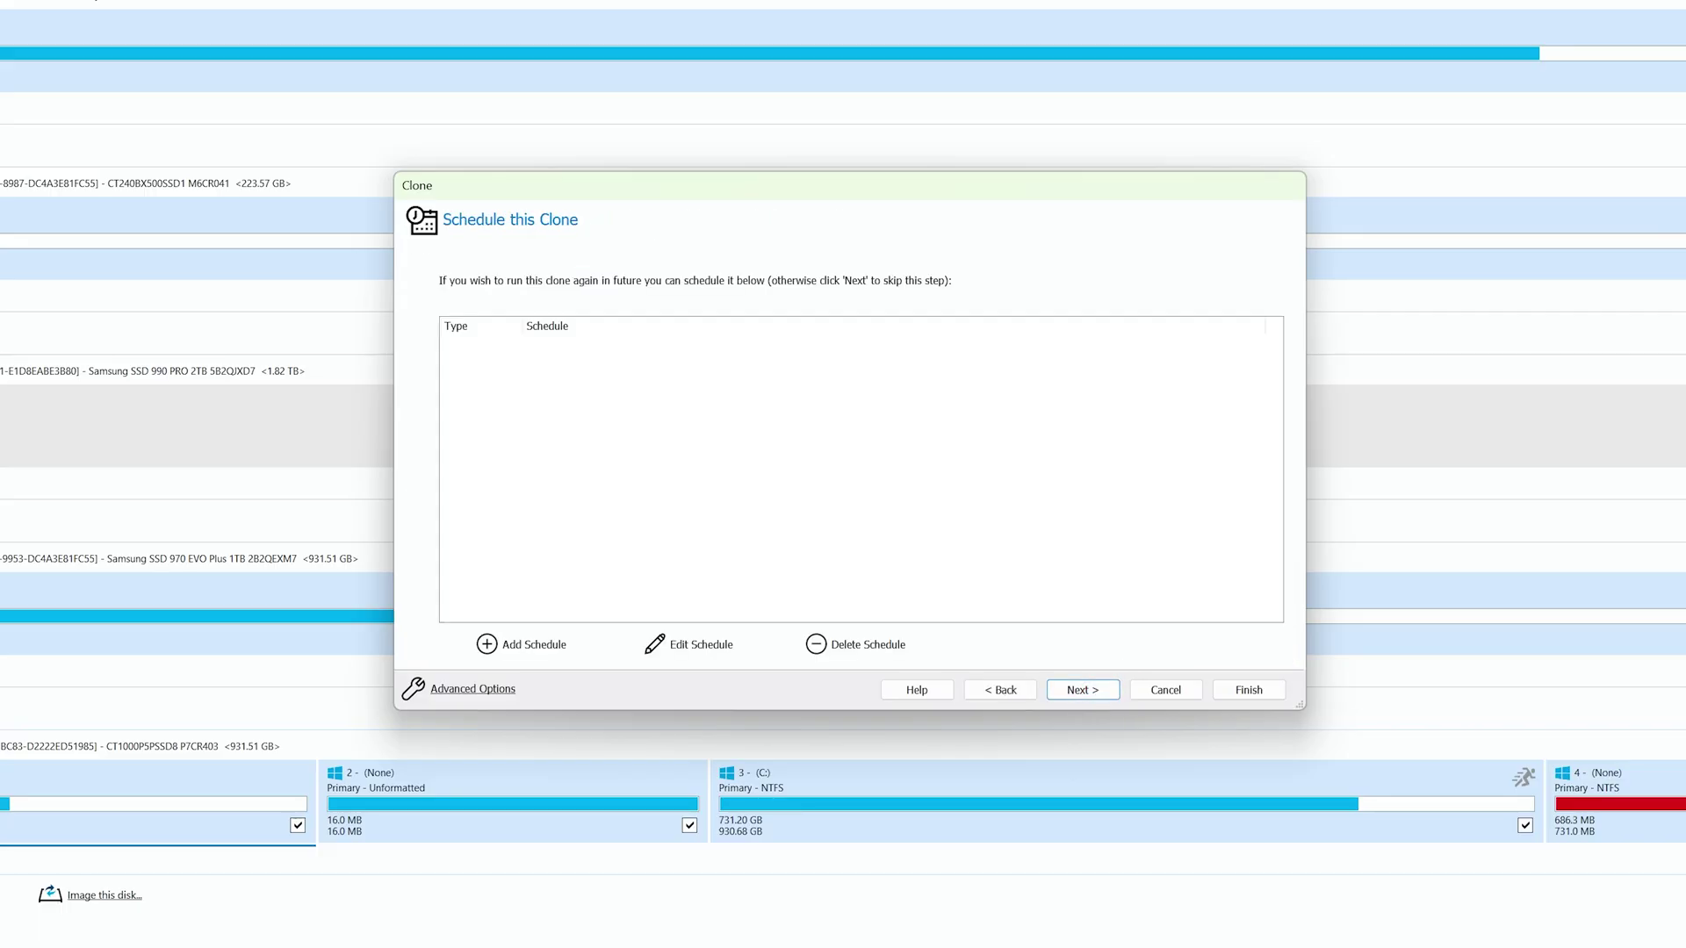
click(1076, 690)
scroll(1072, 418, down, 10)
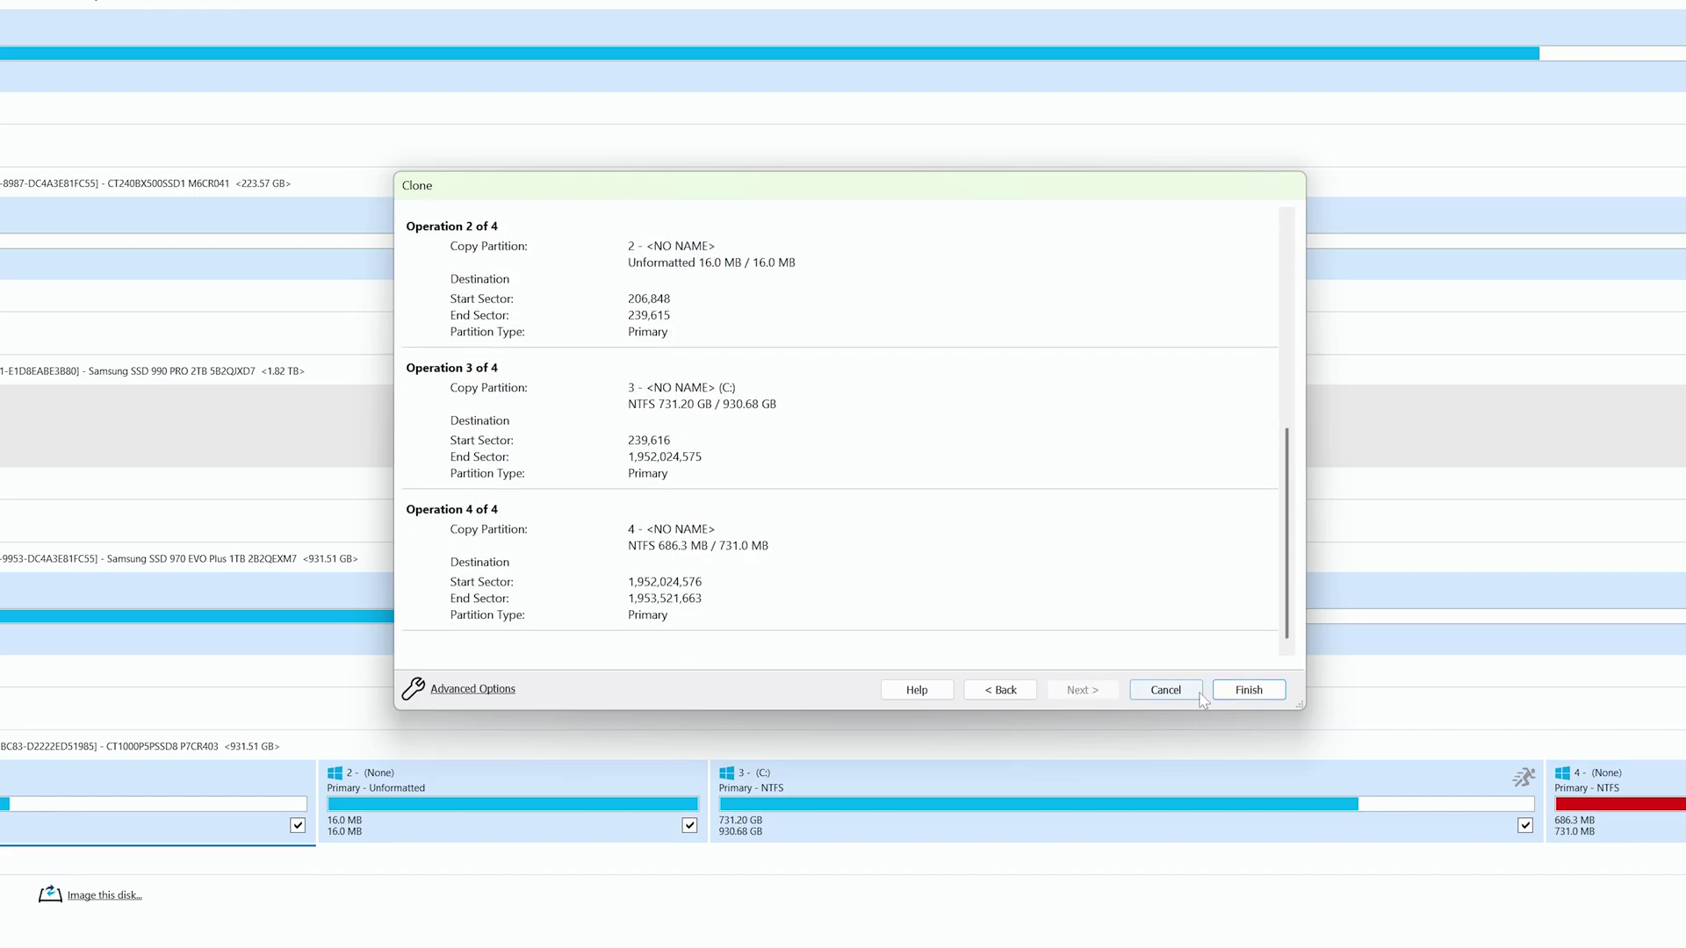
click(1247, 694)
click(901, 575)
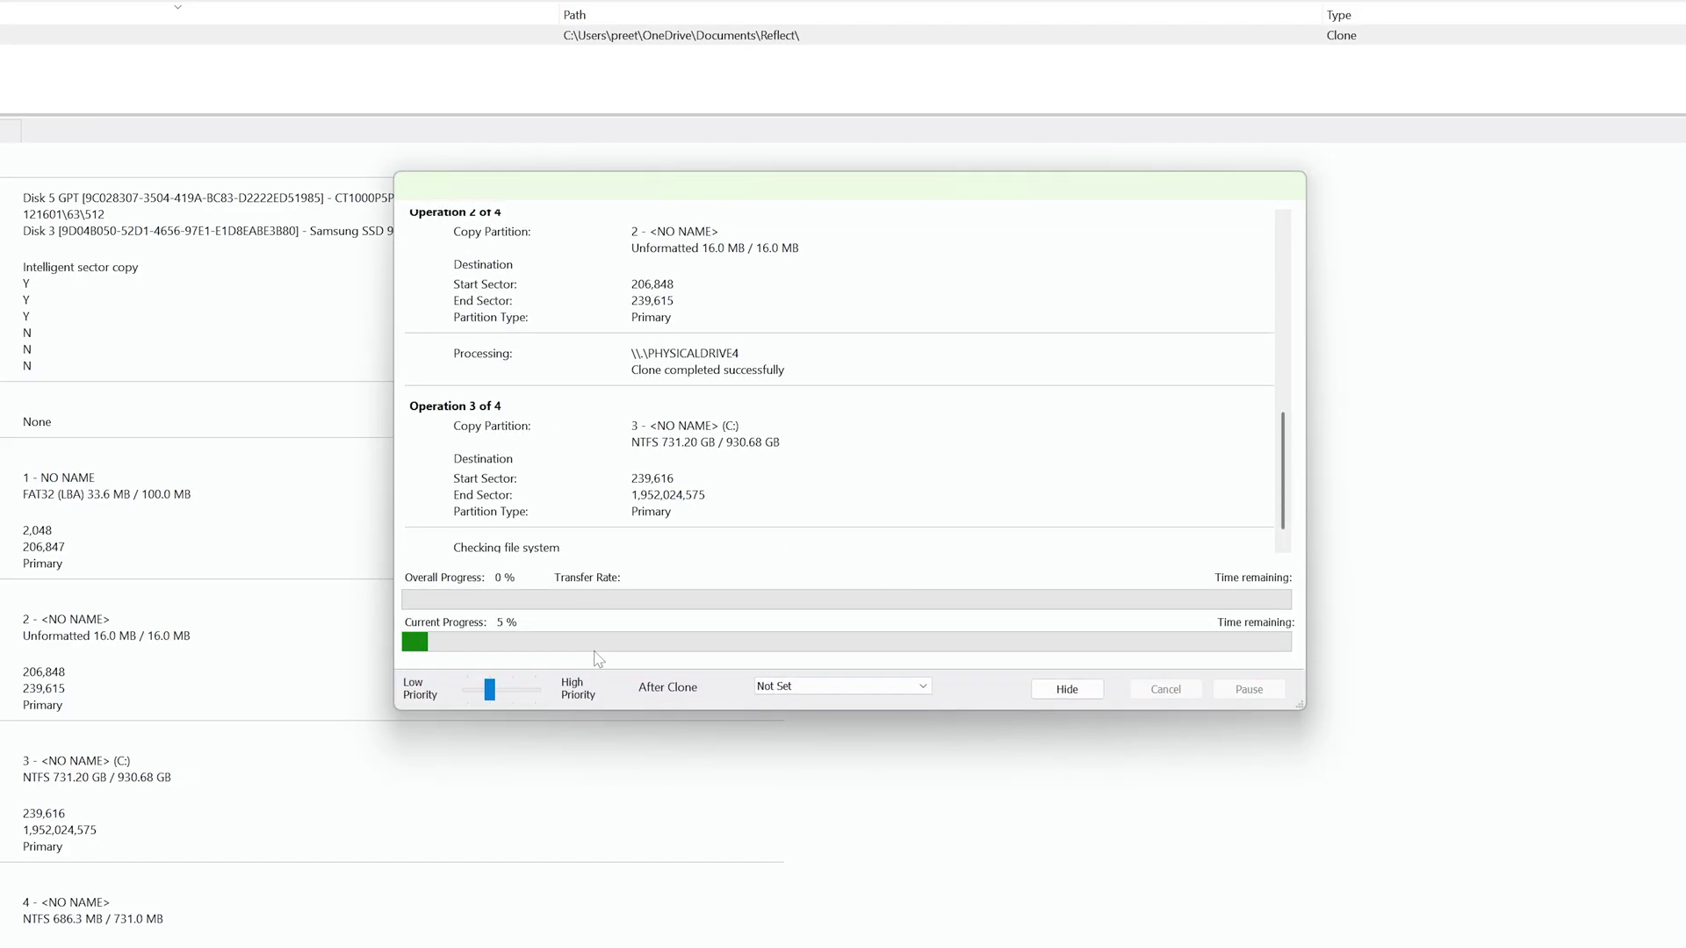
Watch the clone in Task Manager sorted by Disk, then close the completed clone (00:09:27) windows
key(ctrl+shift+Escape)
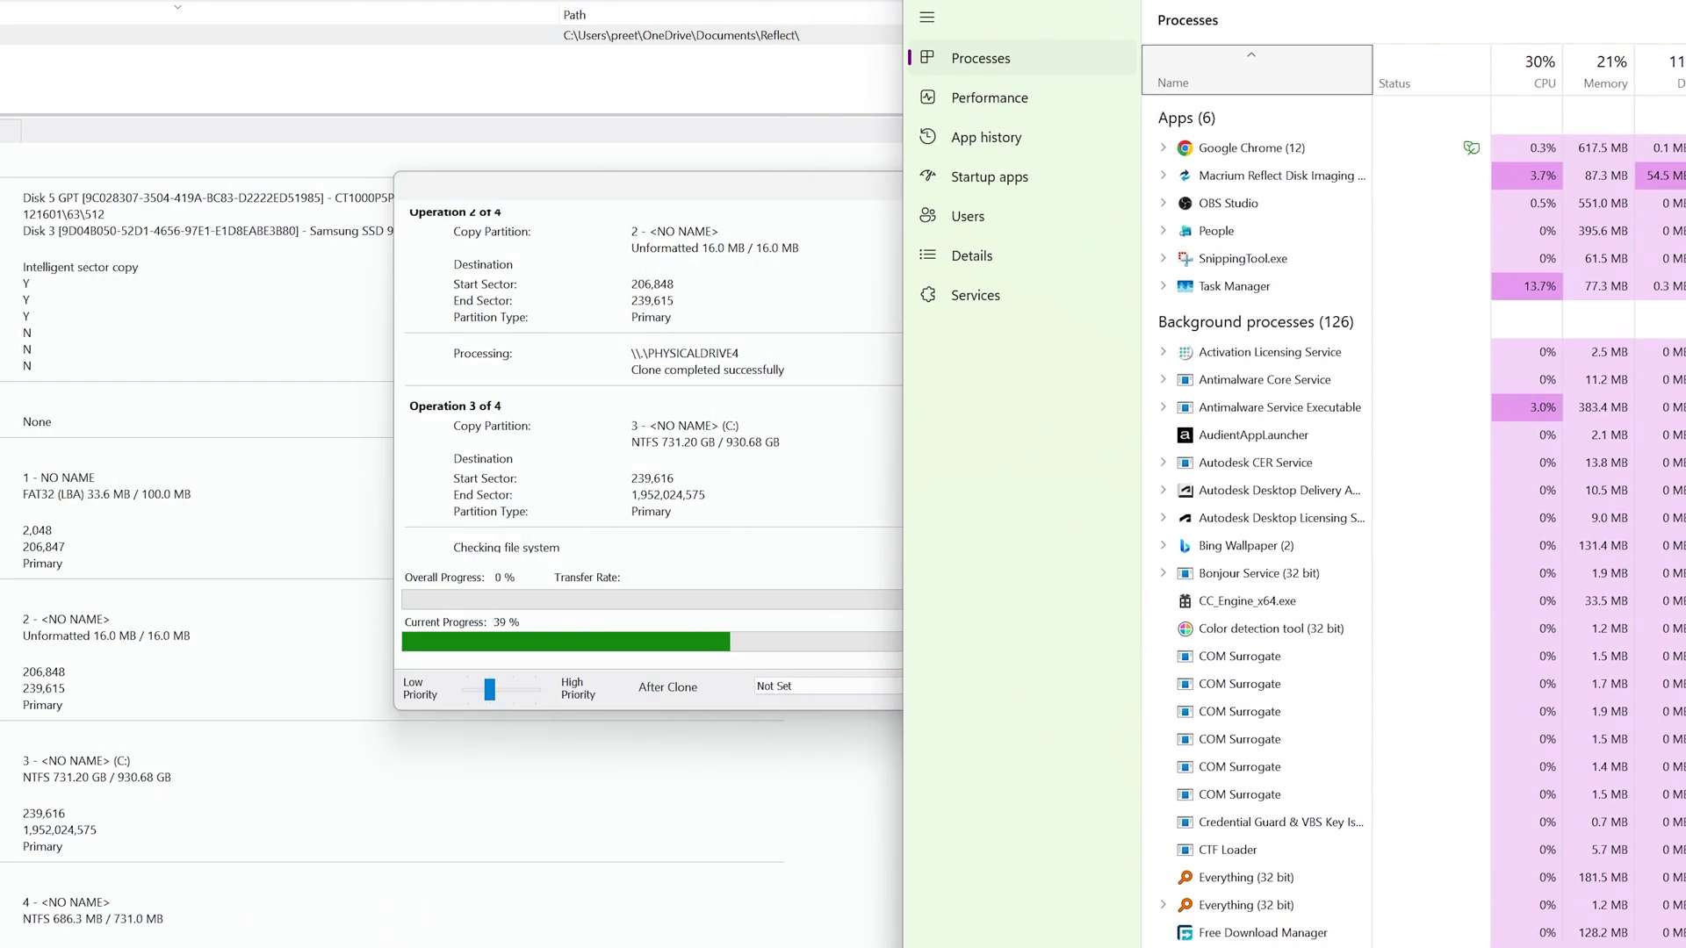
click(1662, 70)
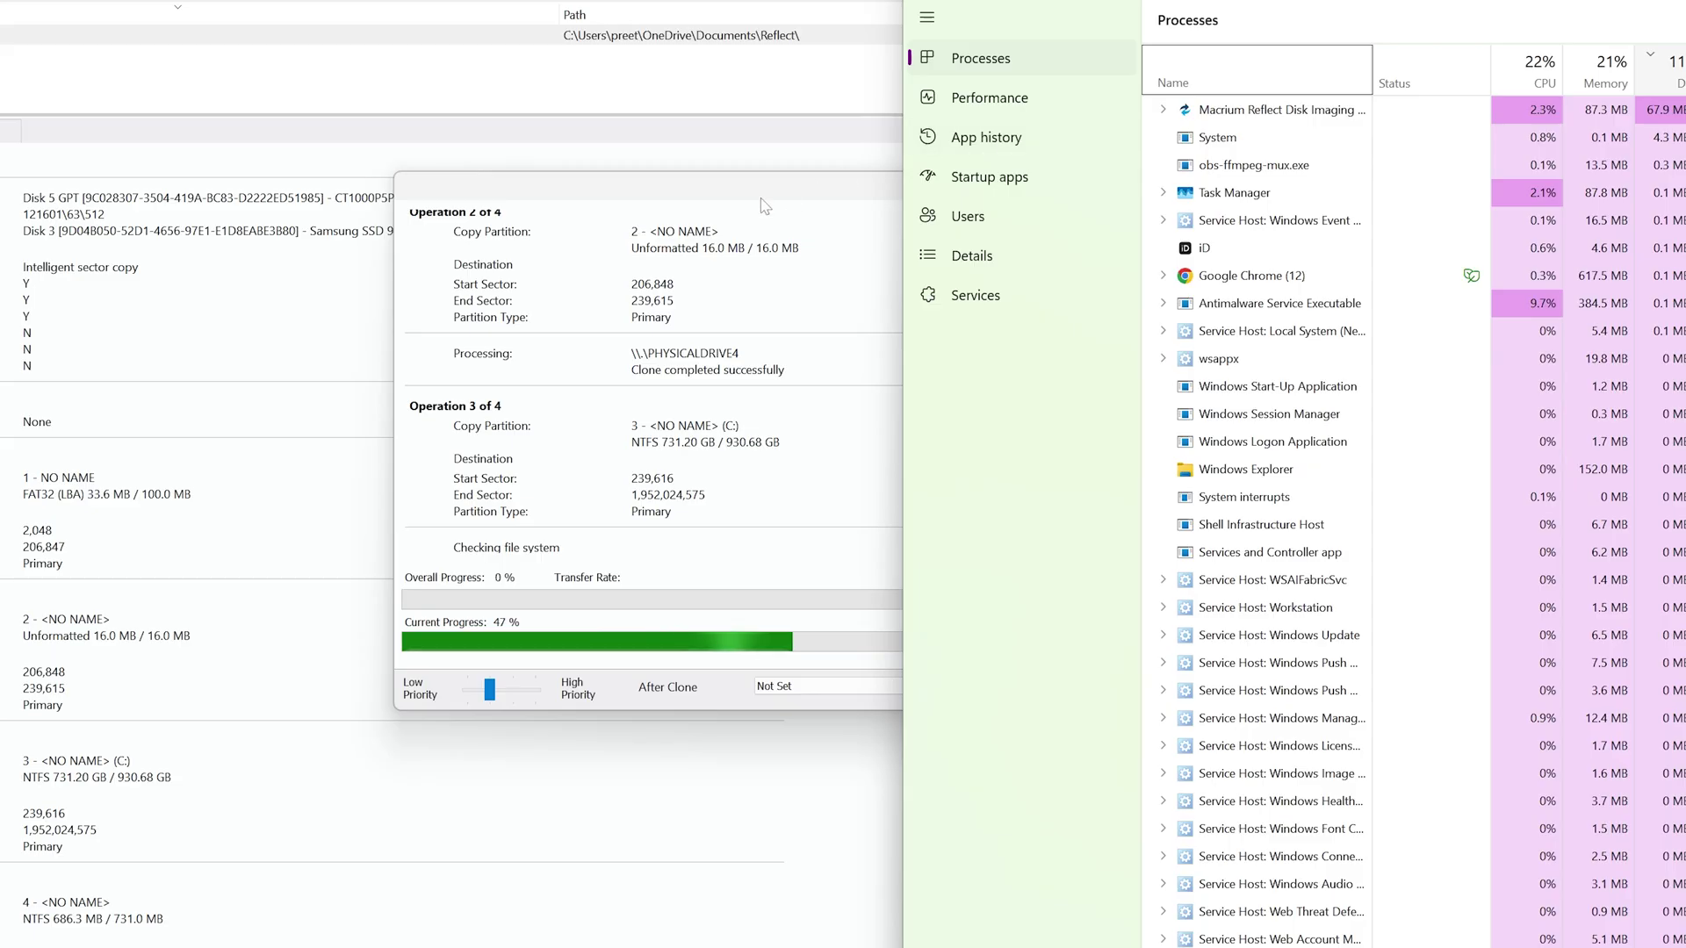
drag(762, 200, 376, 169)
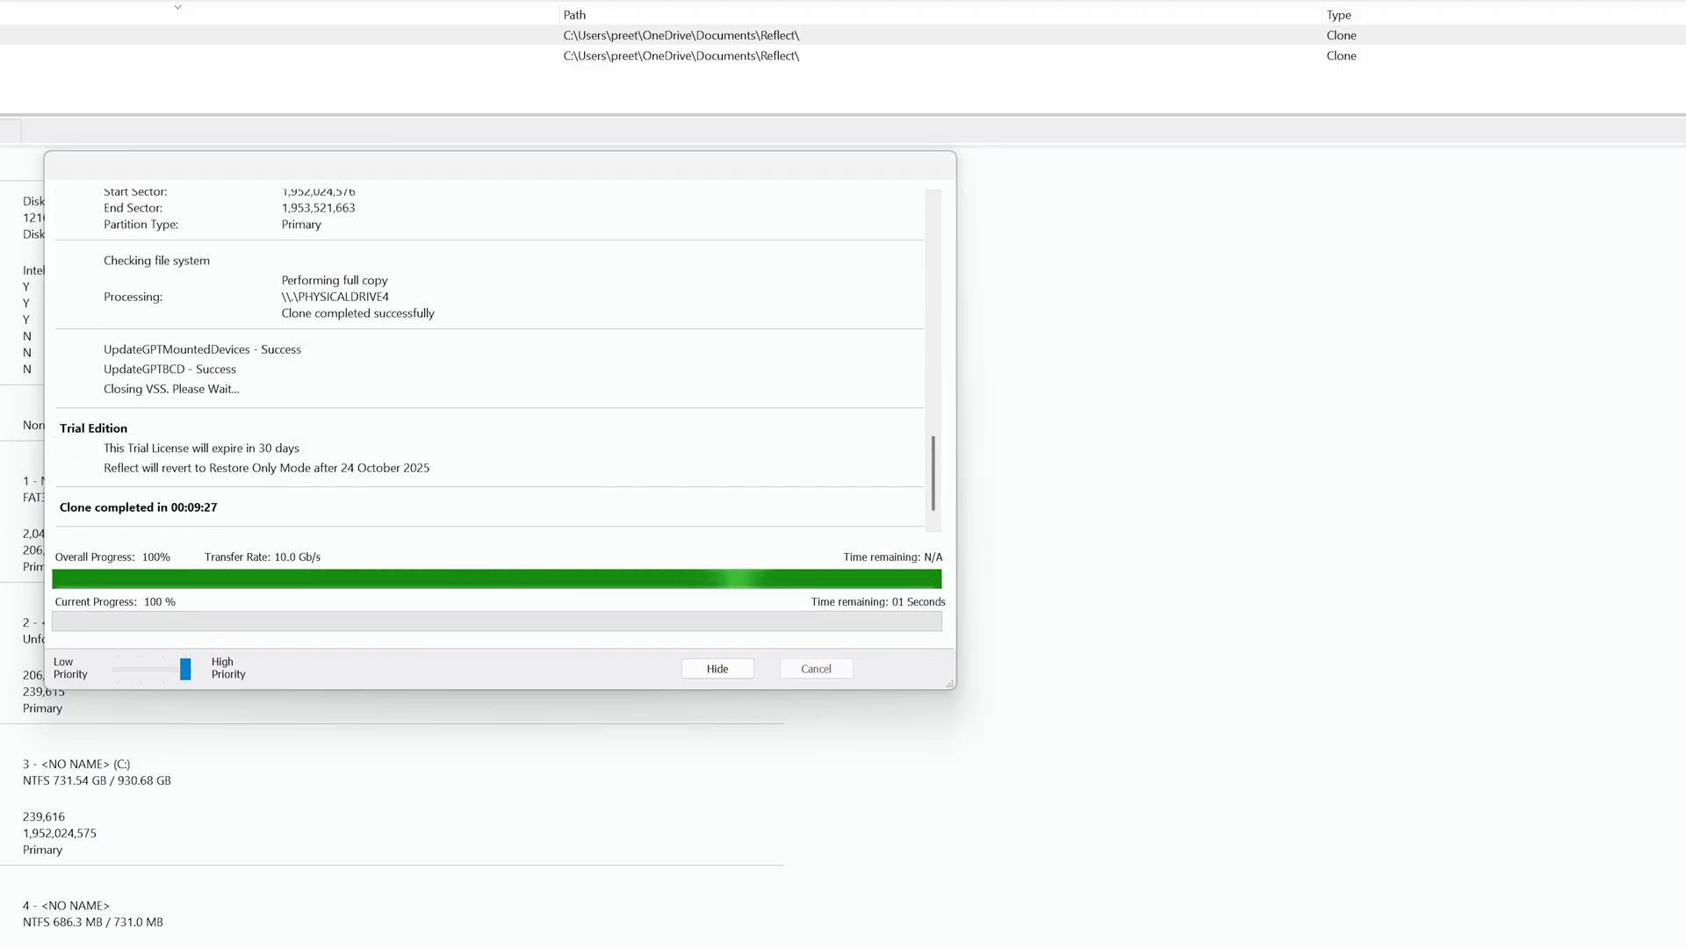
click(682, 439)
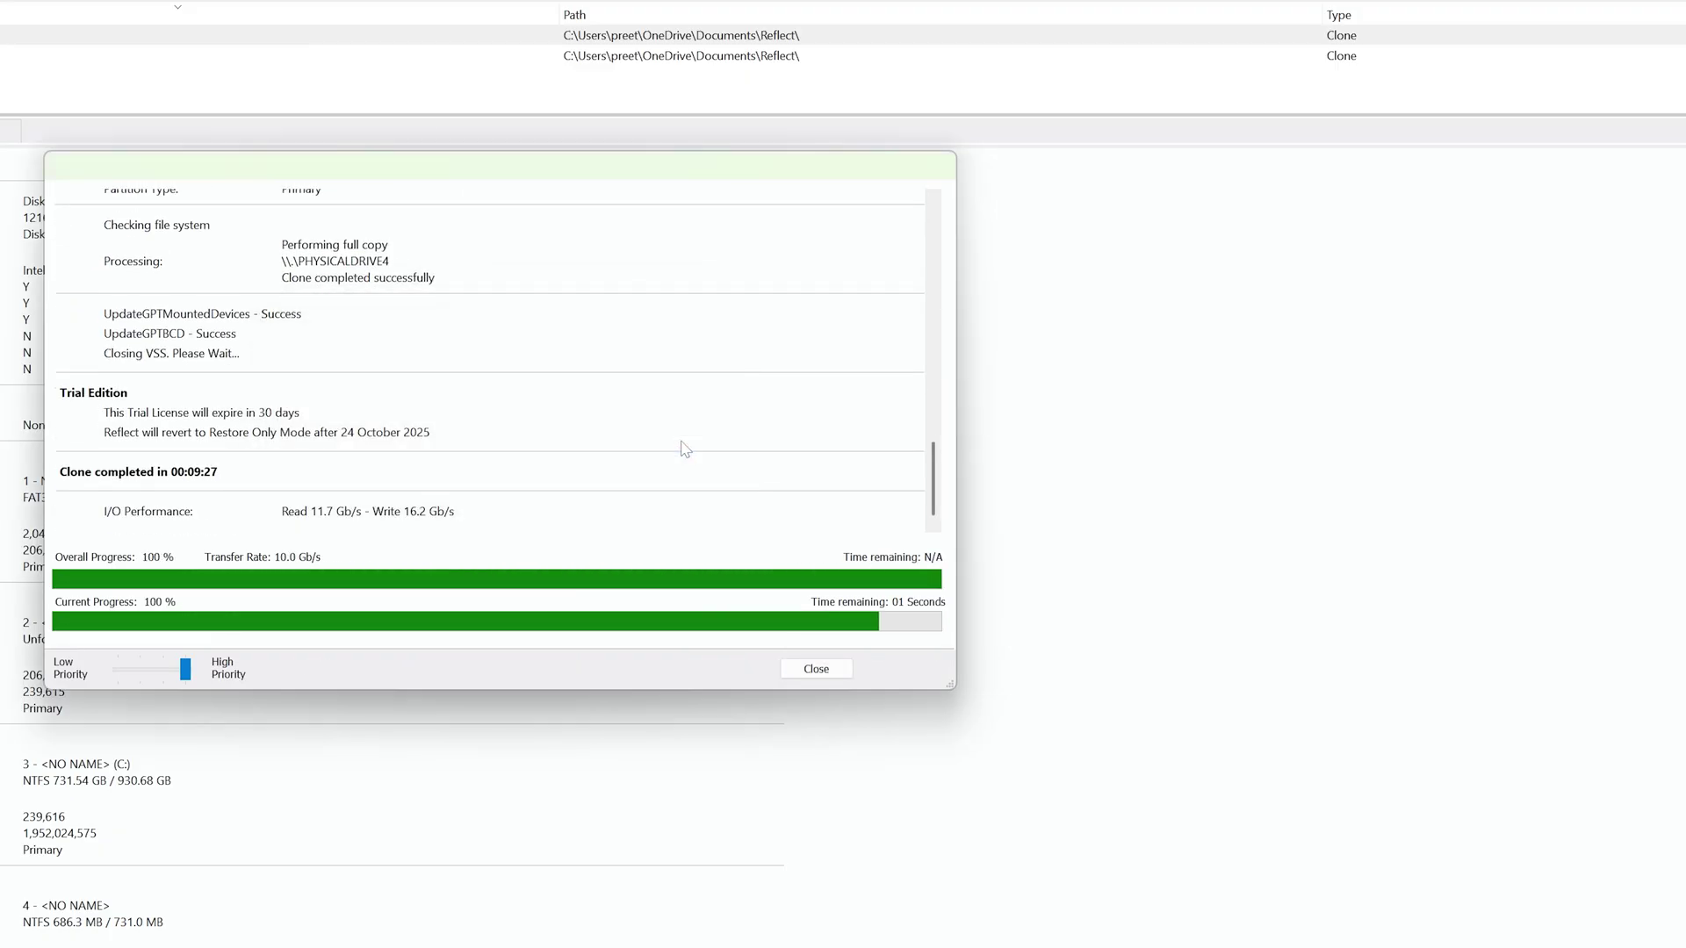
click(806, 669)
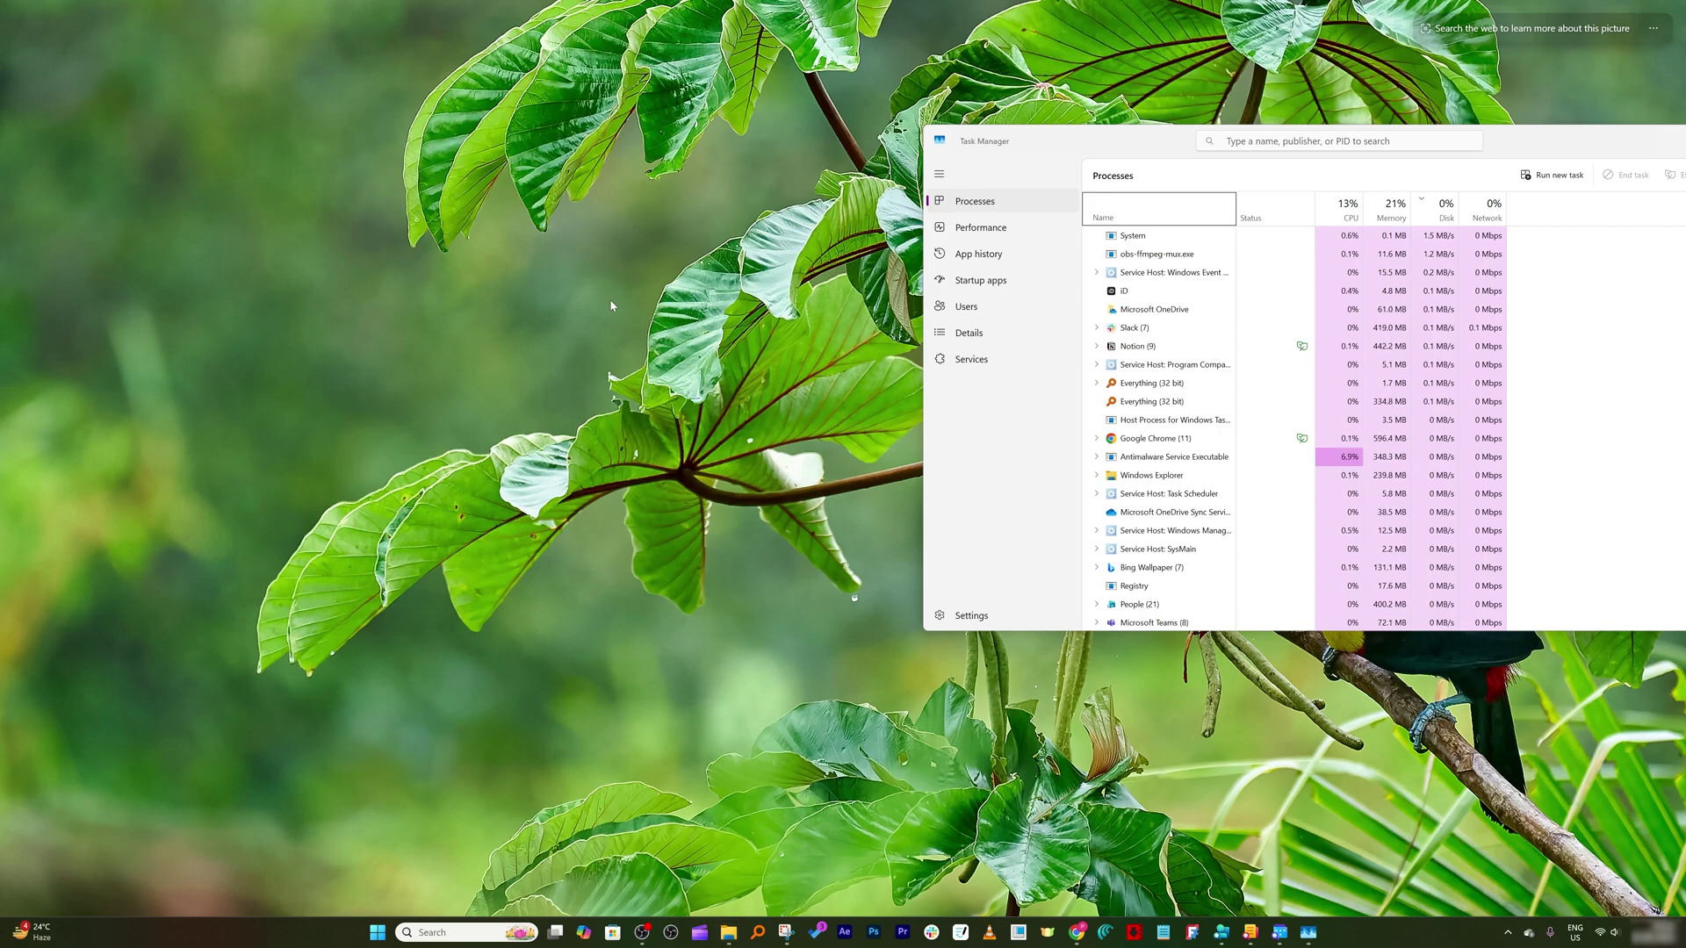
key(super+x)
click(358, 685)
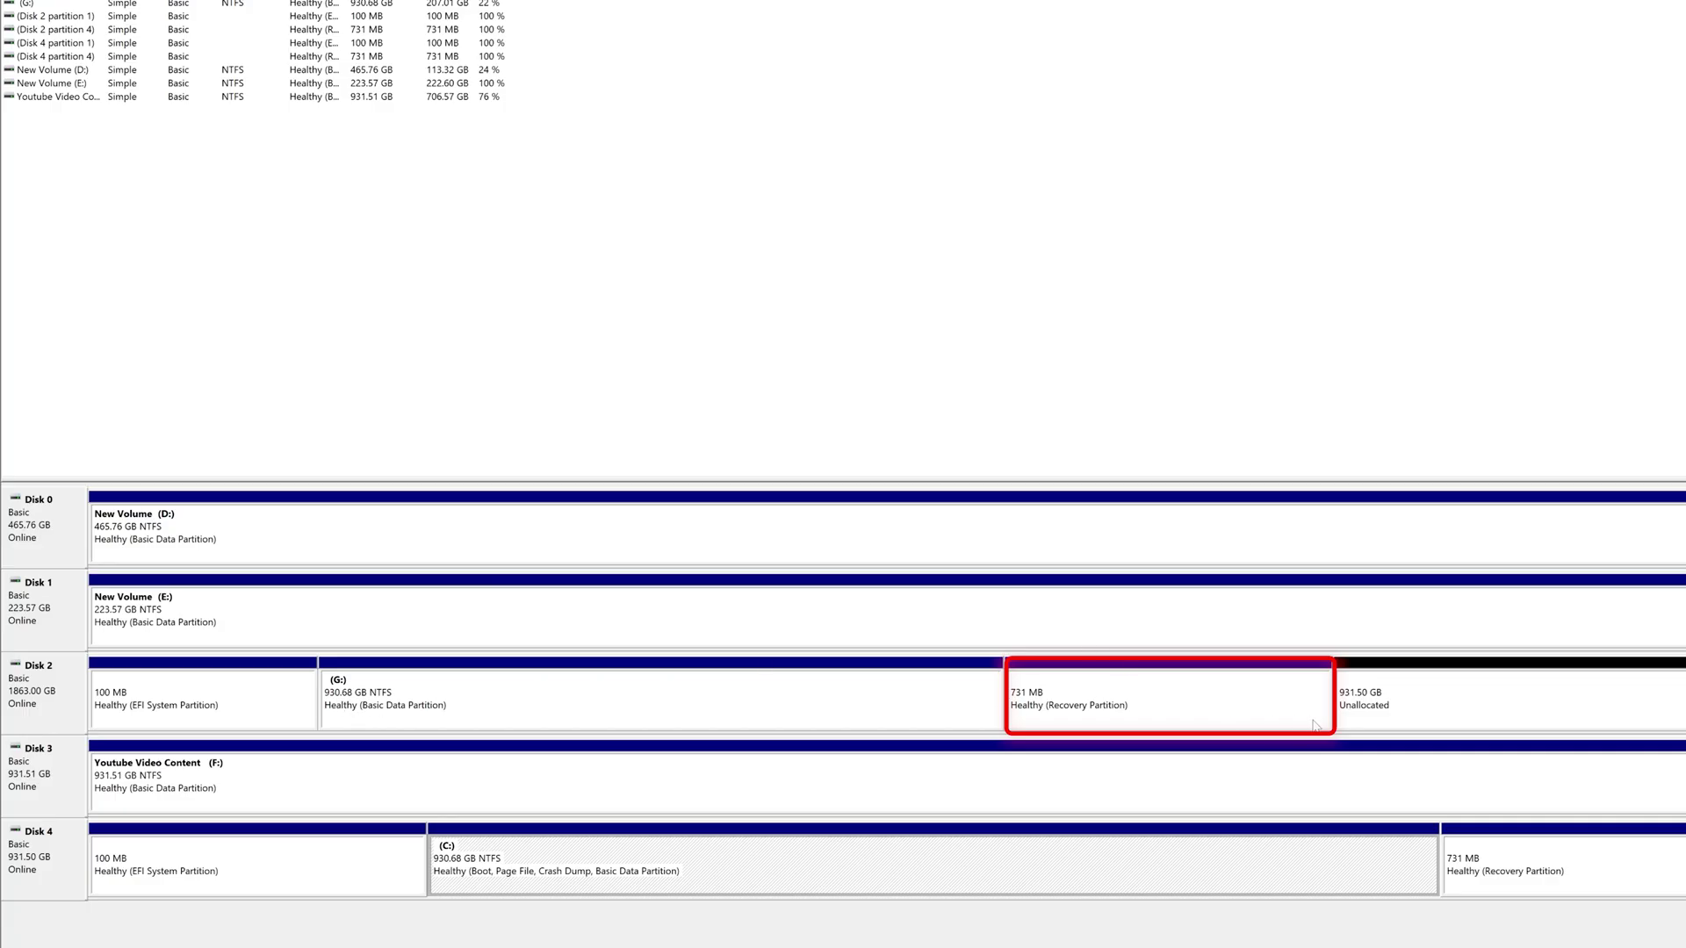
click(776, 713)
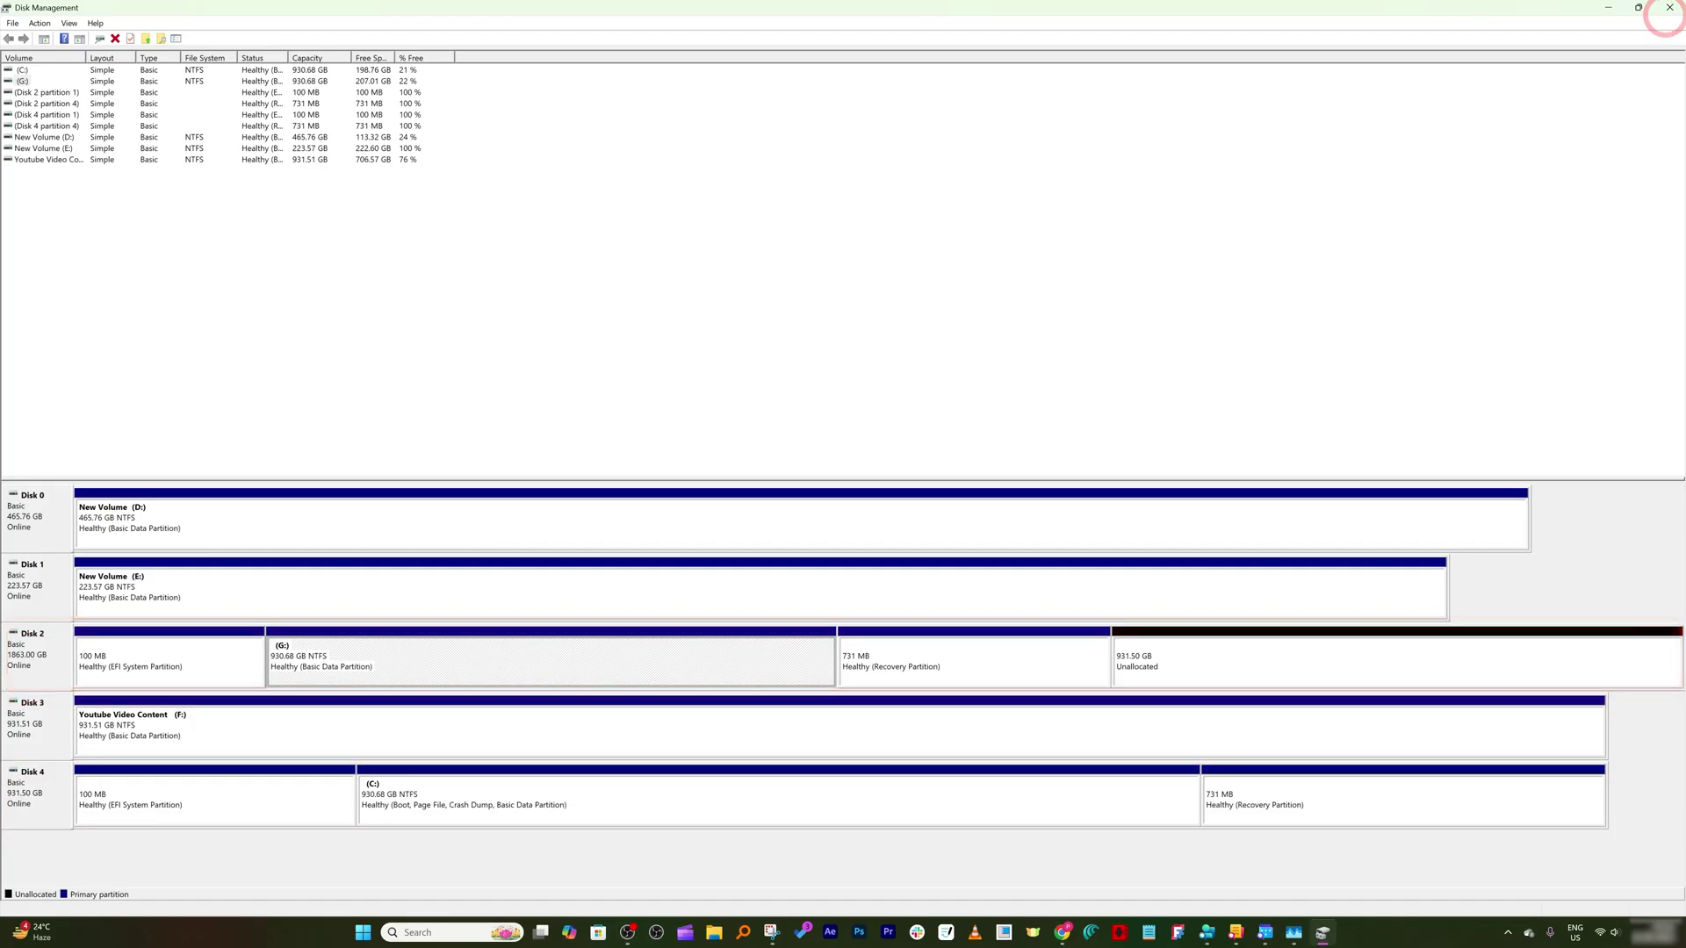
click(1669, 7)
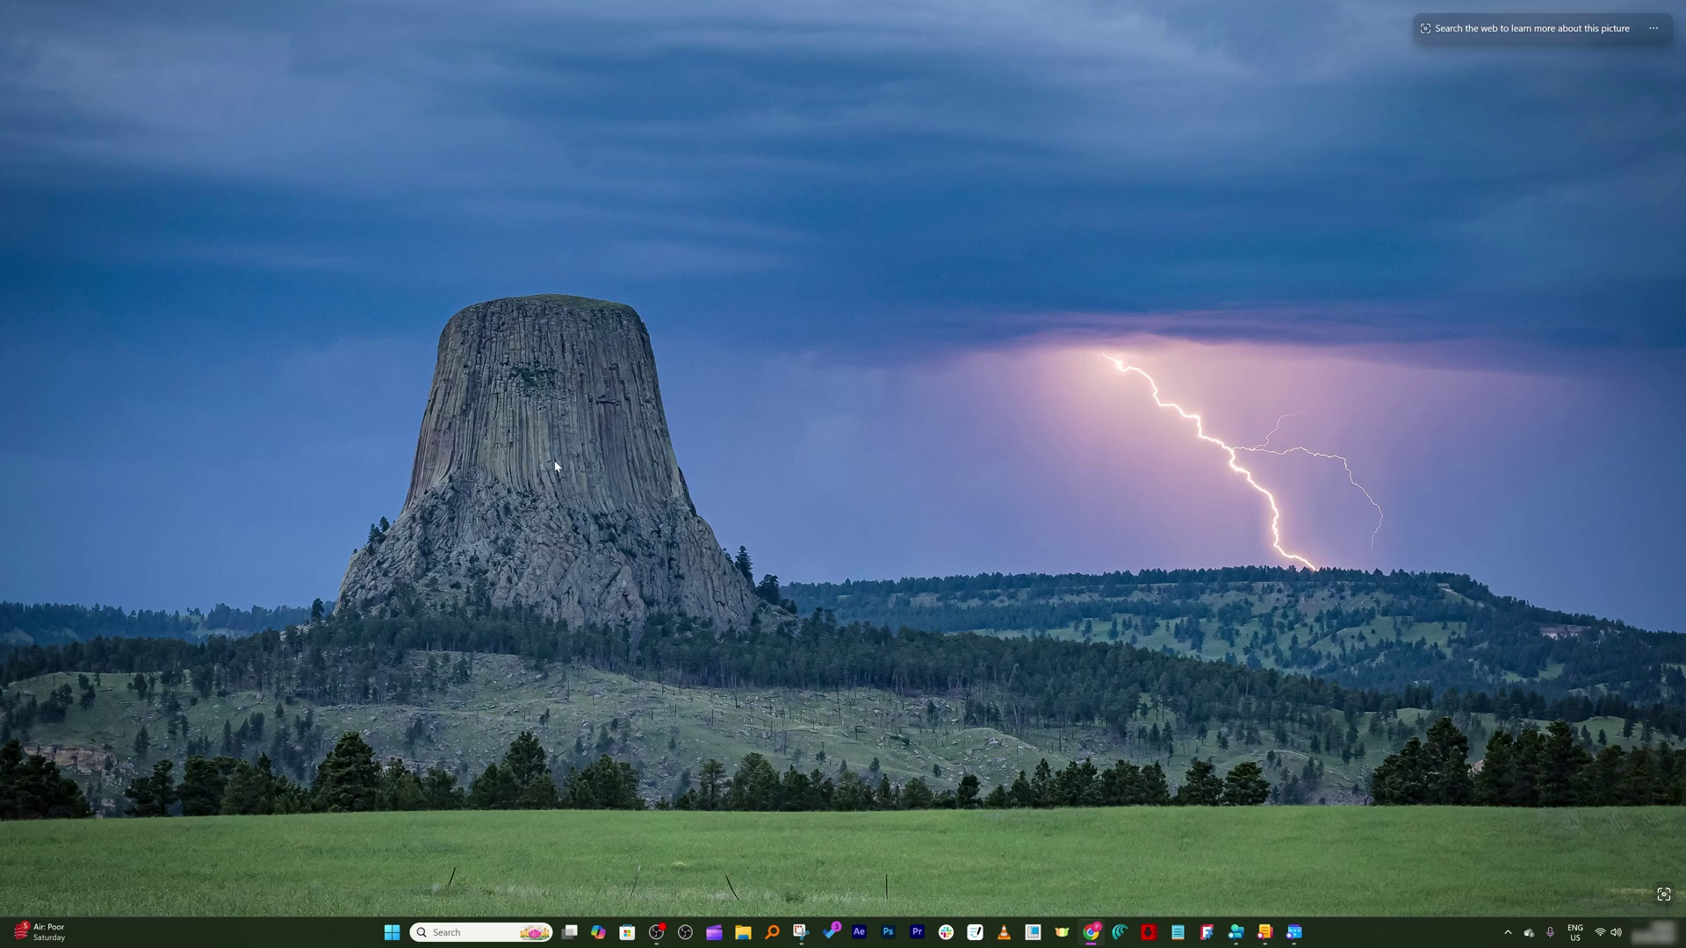
key(super)
key(super)
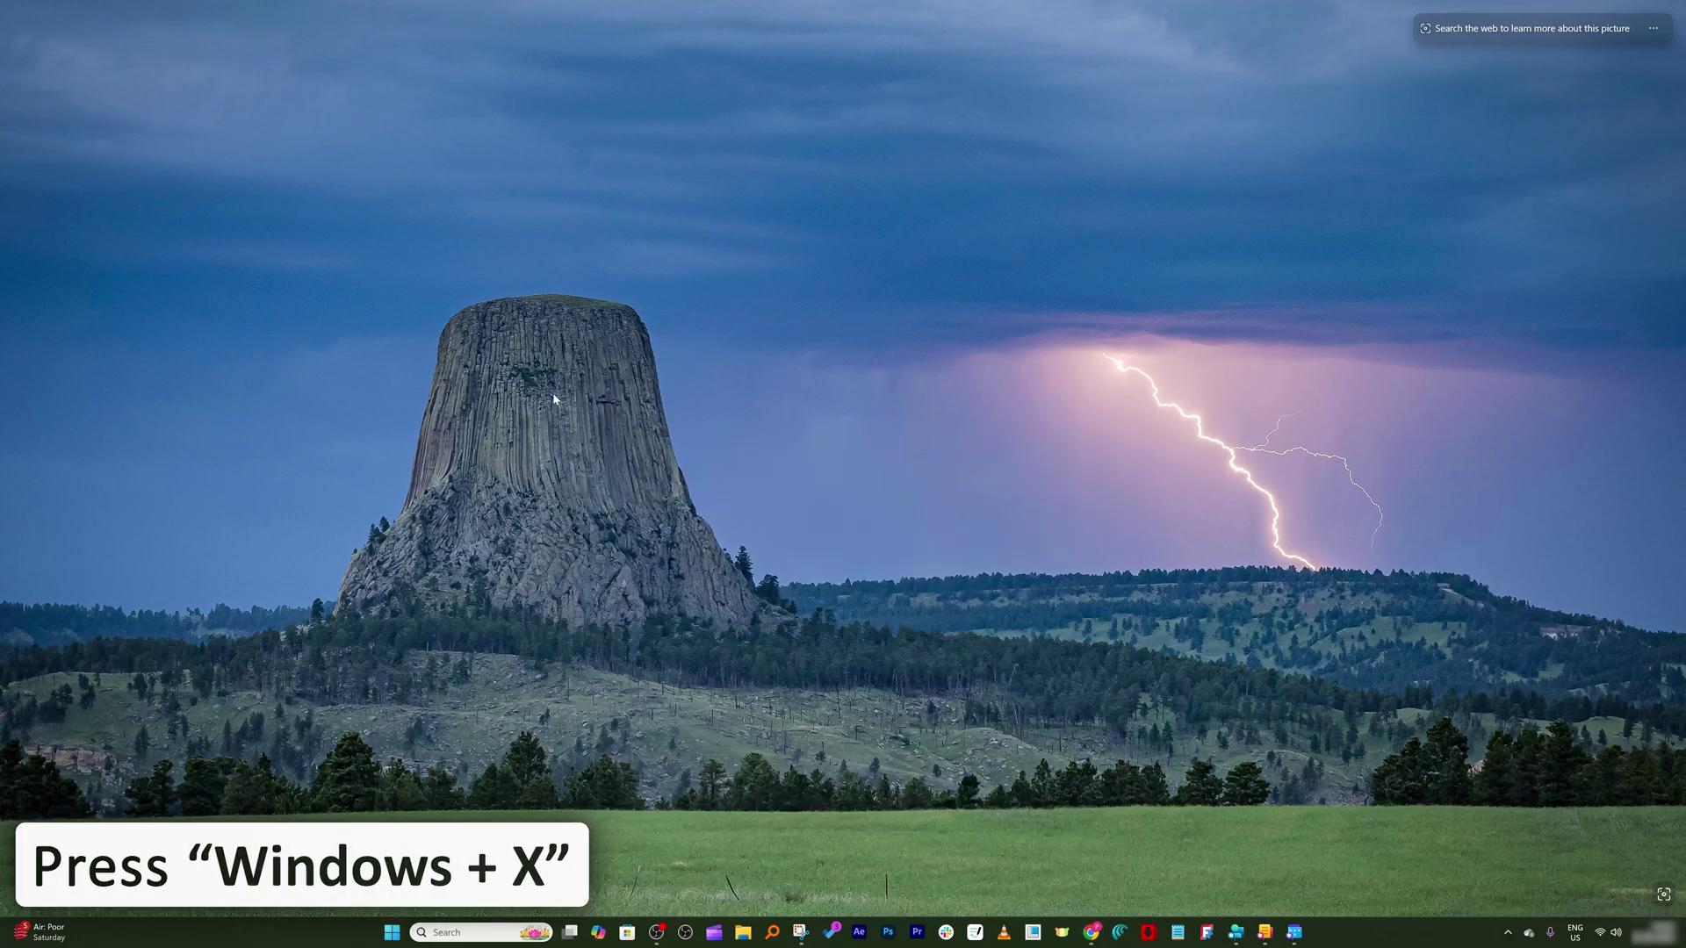
key(super+x)
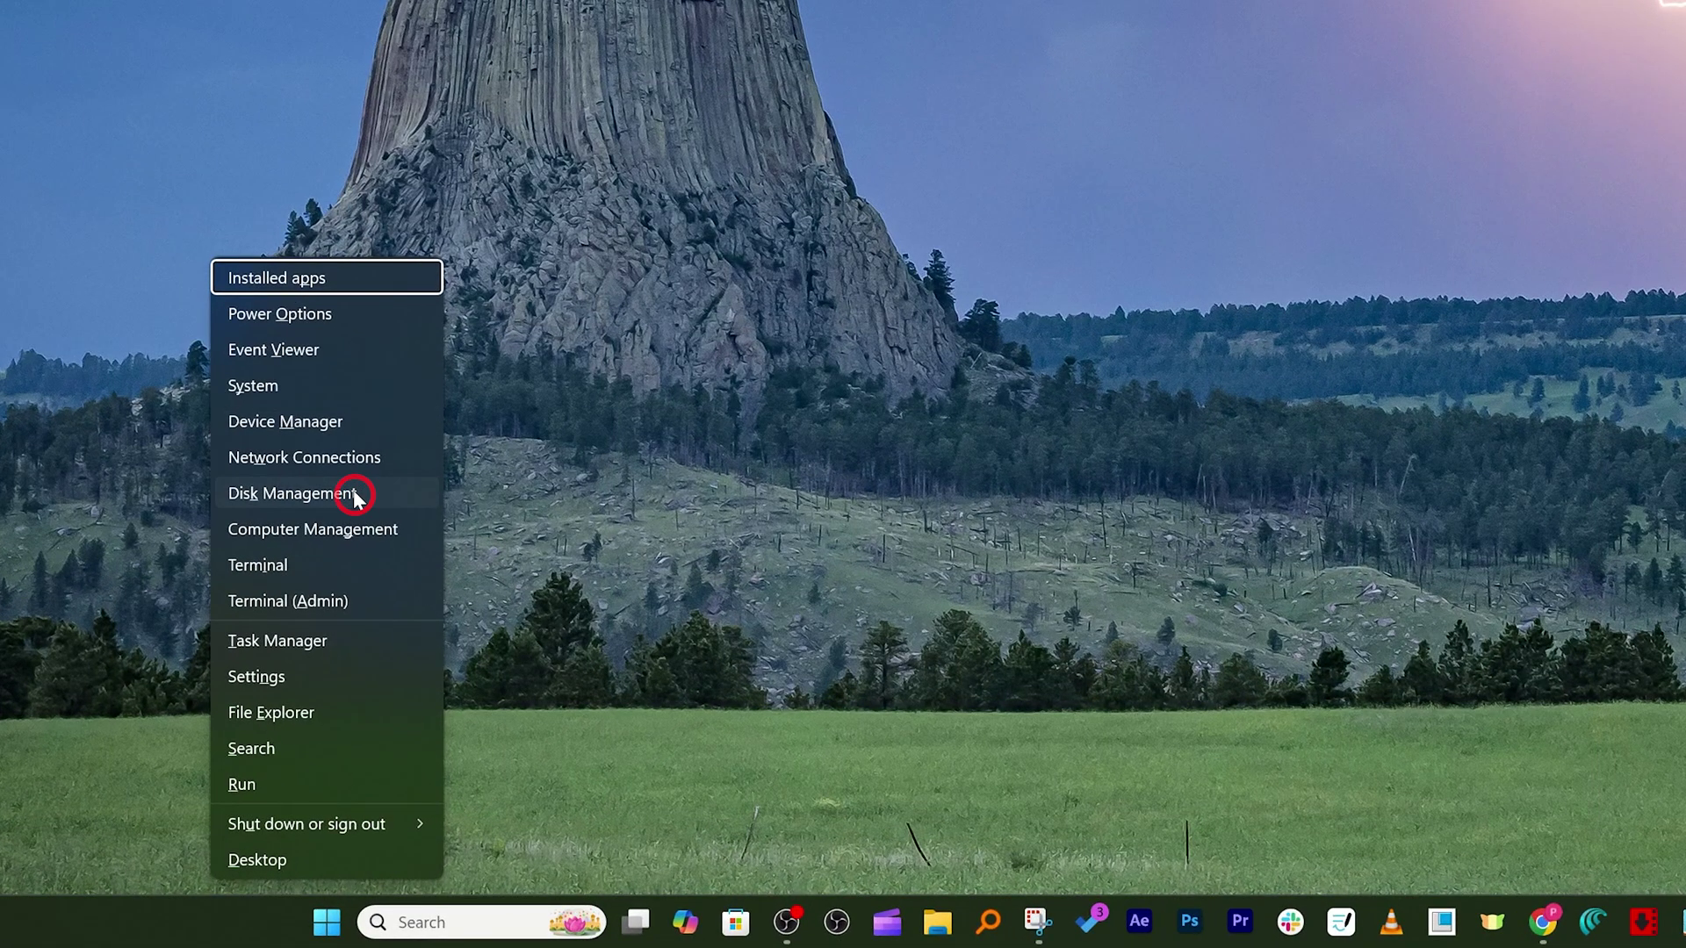
click(354, 496)
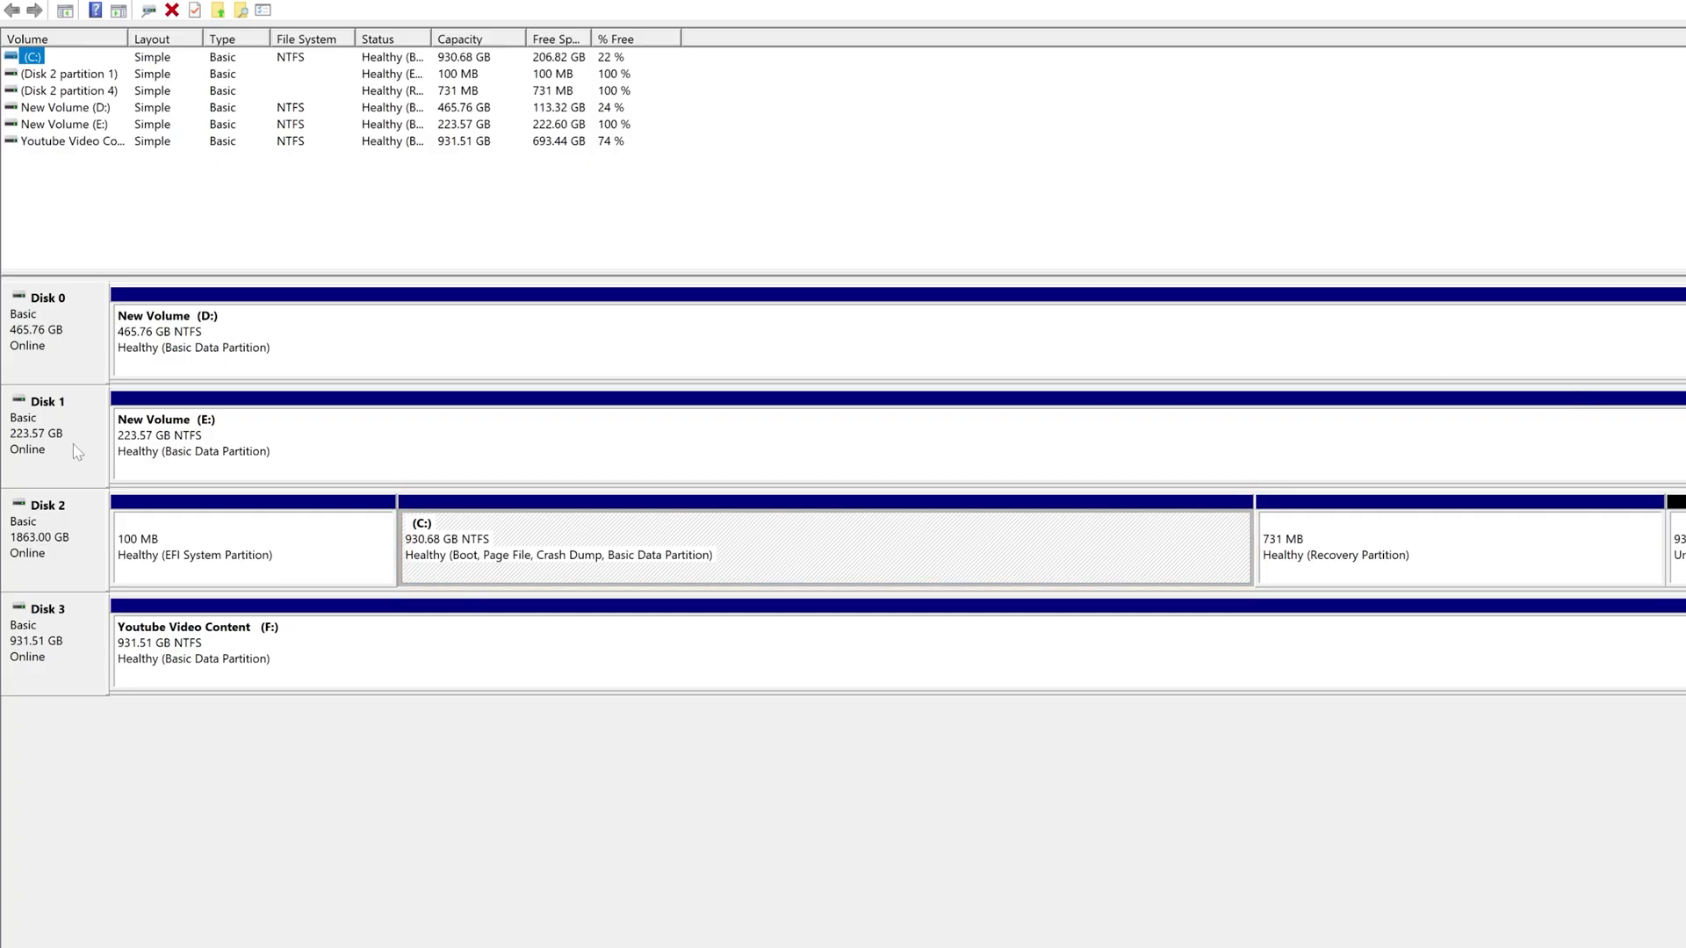
click(686, 507)
right_click(687, 505)
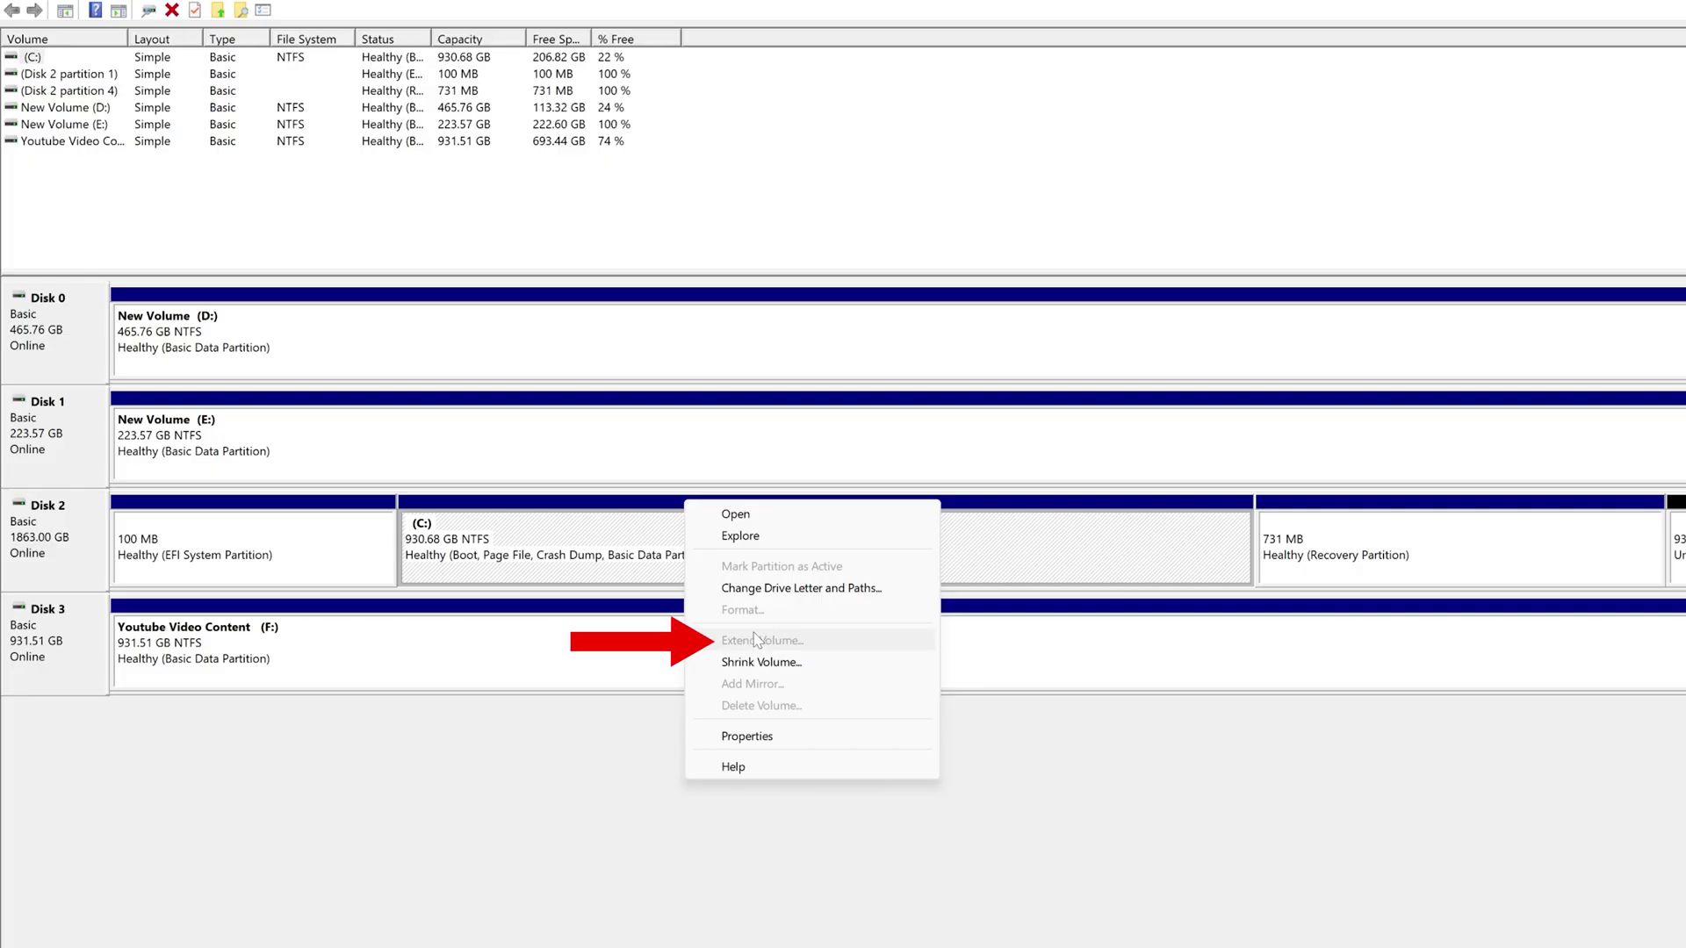
click(1044, 572)
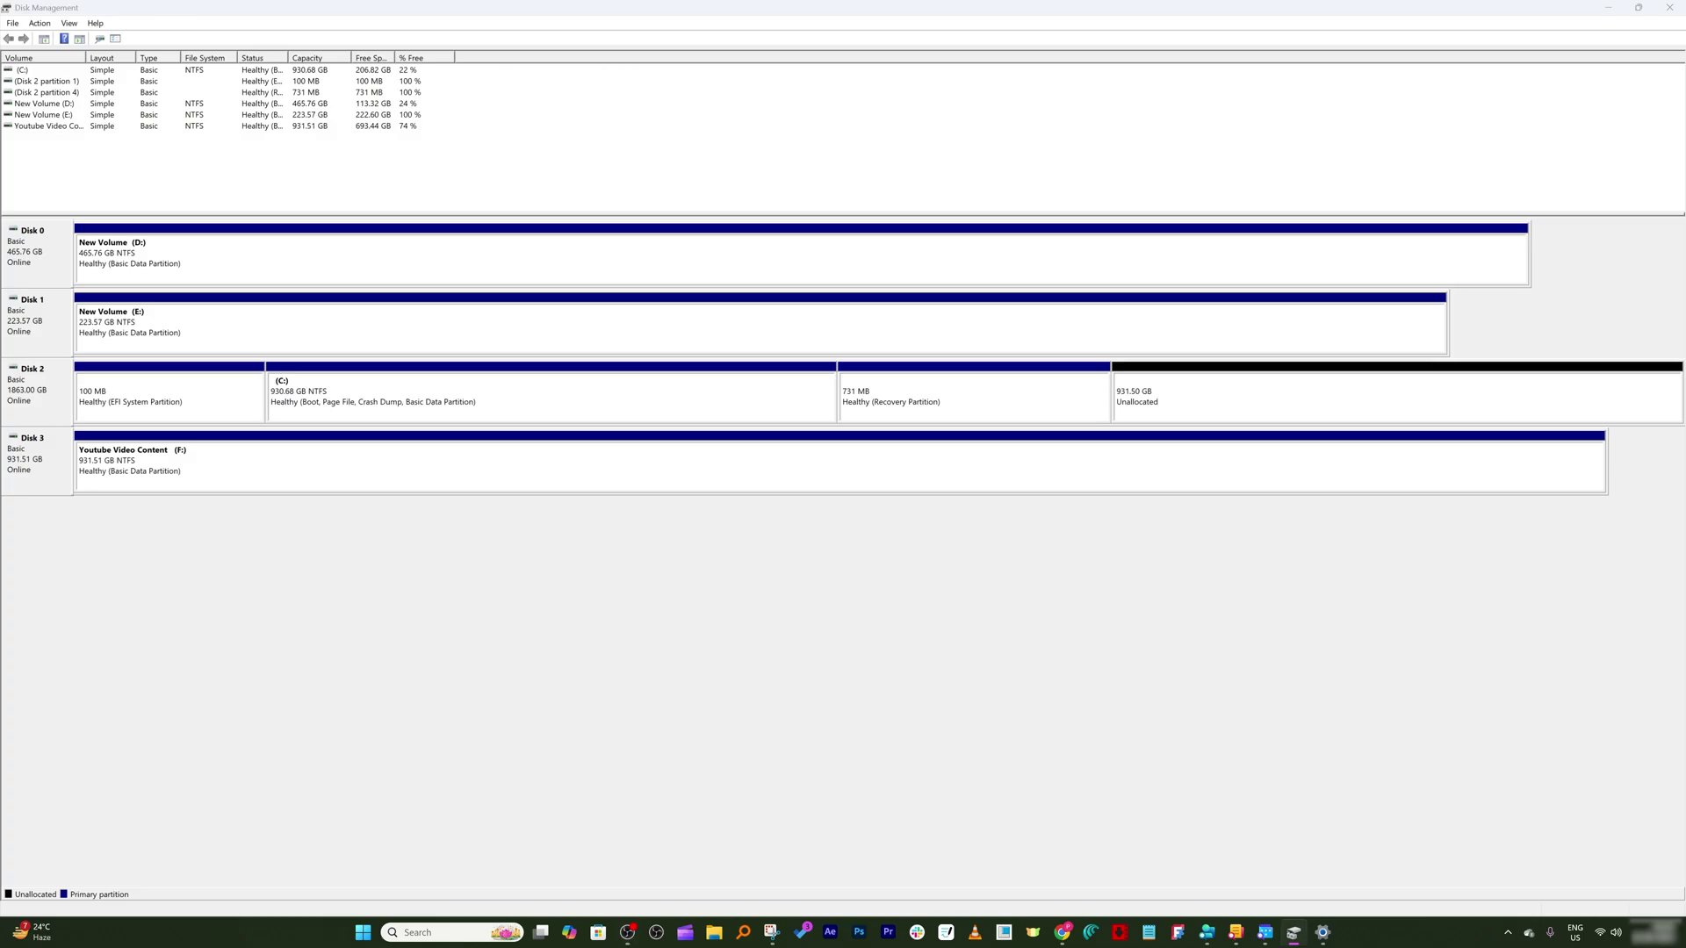
In Chrome, download the MiniTool Partition Wizard Free installer and run it
key(alt+Tab)
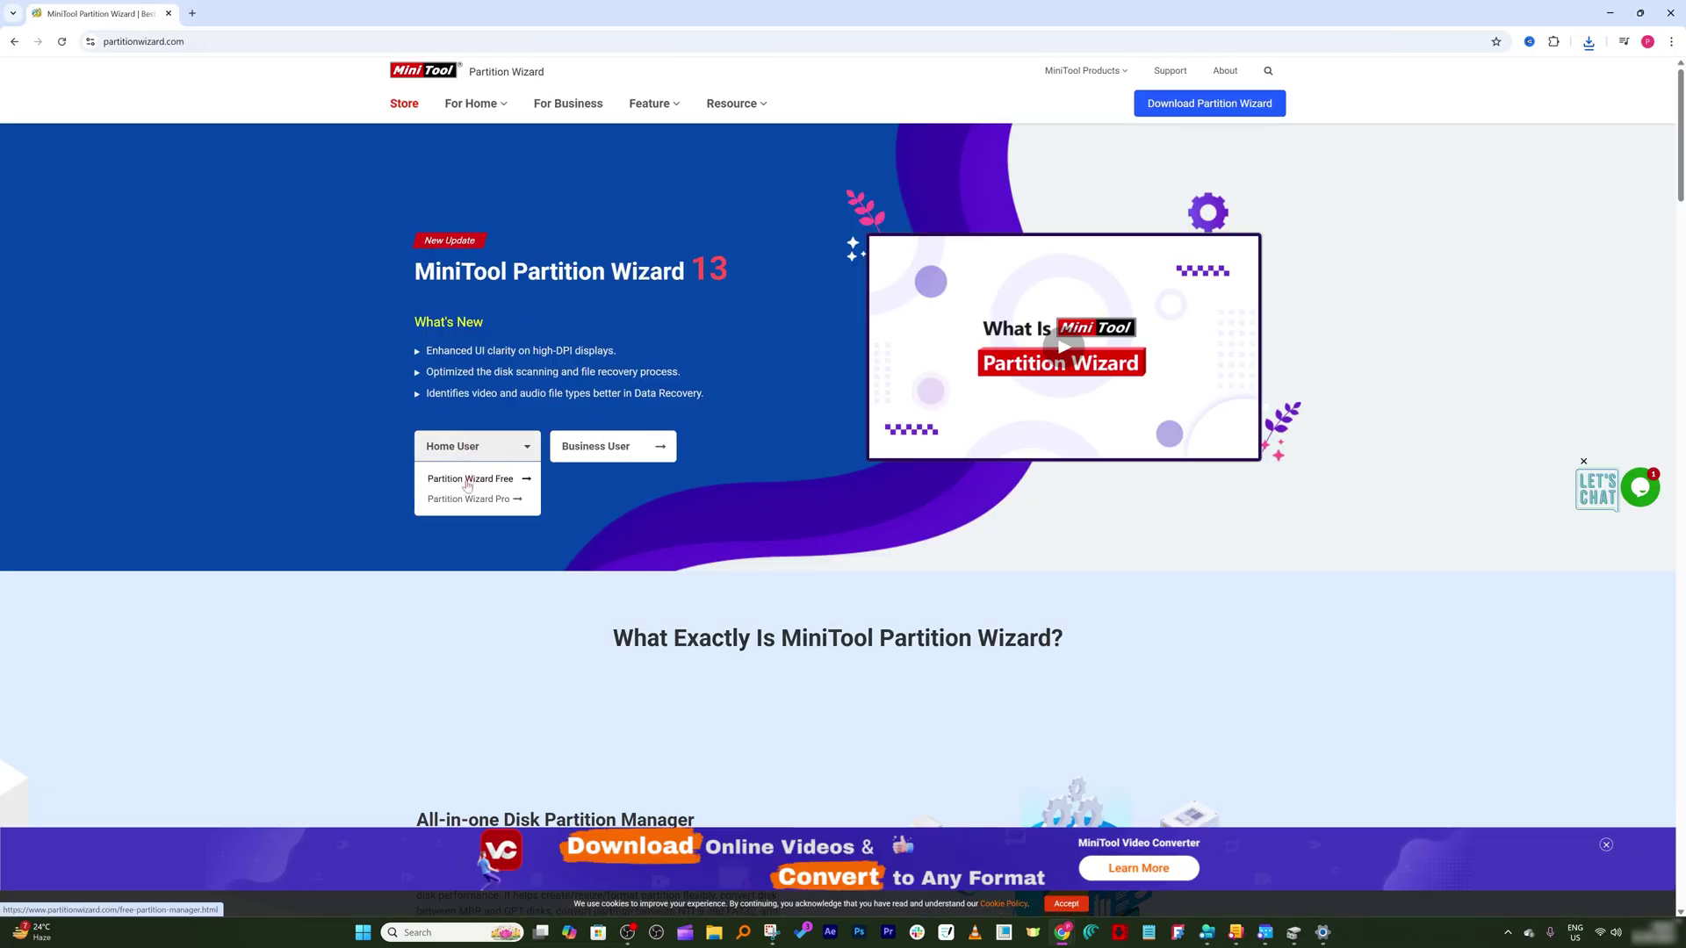
click(468, 481)
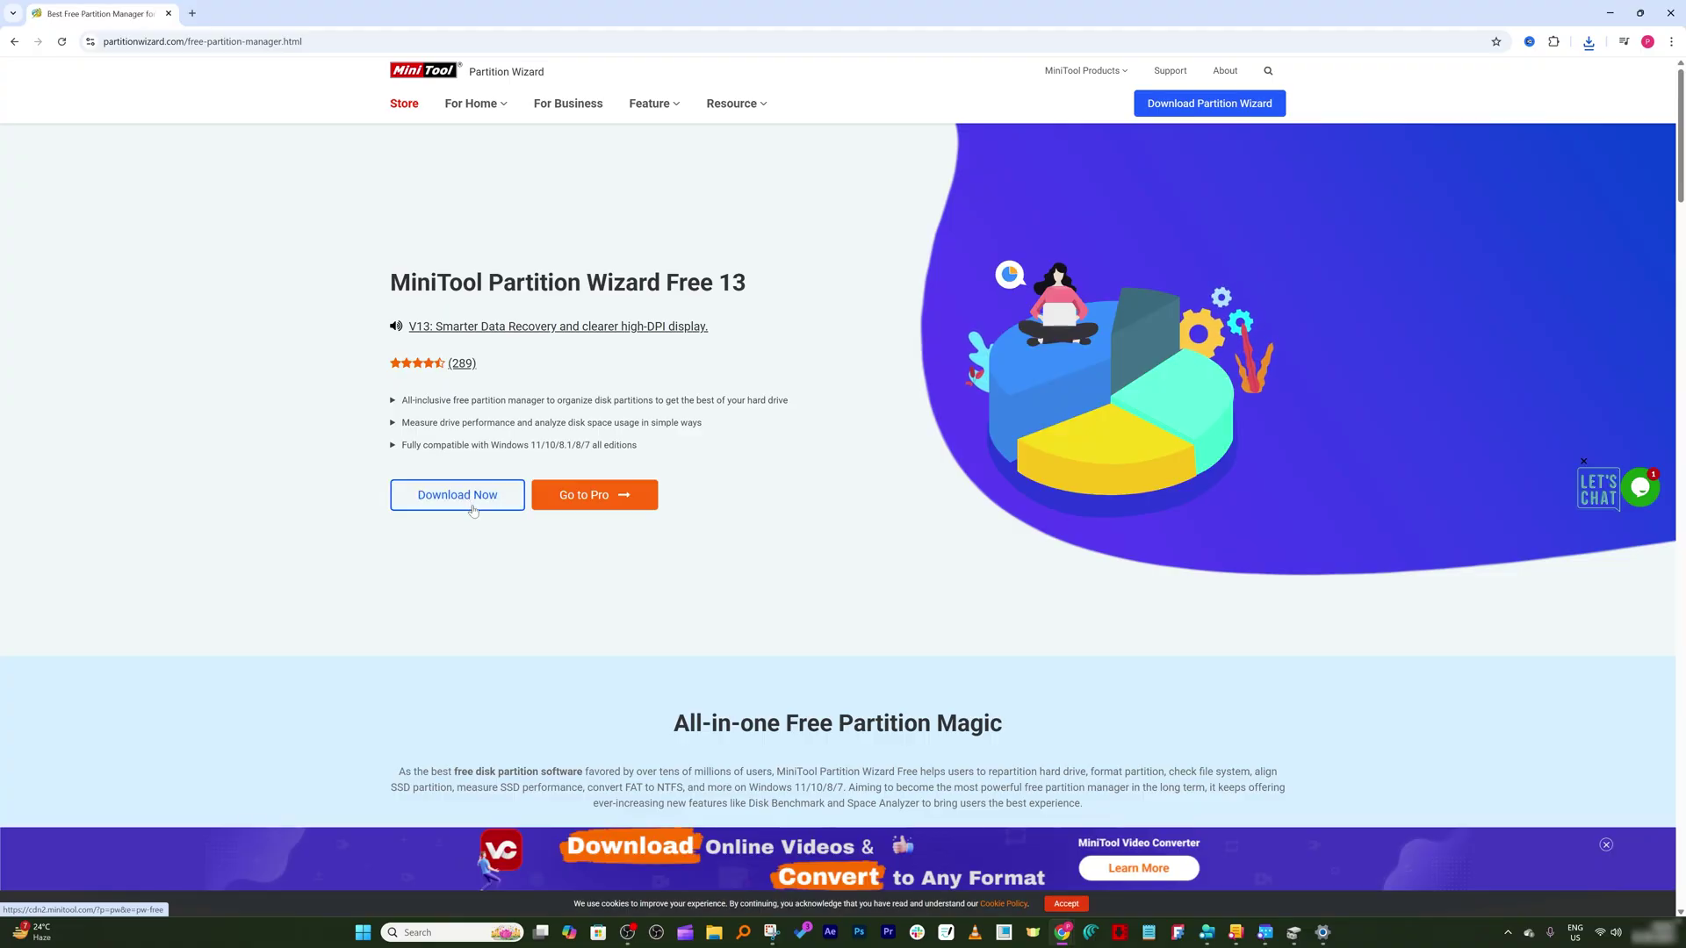
click(471, 504)
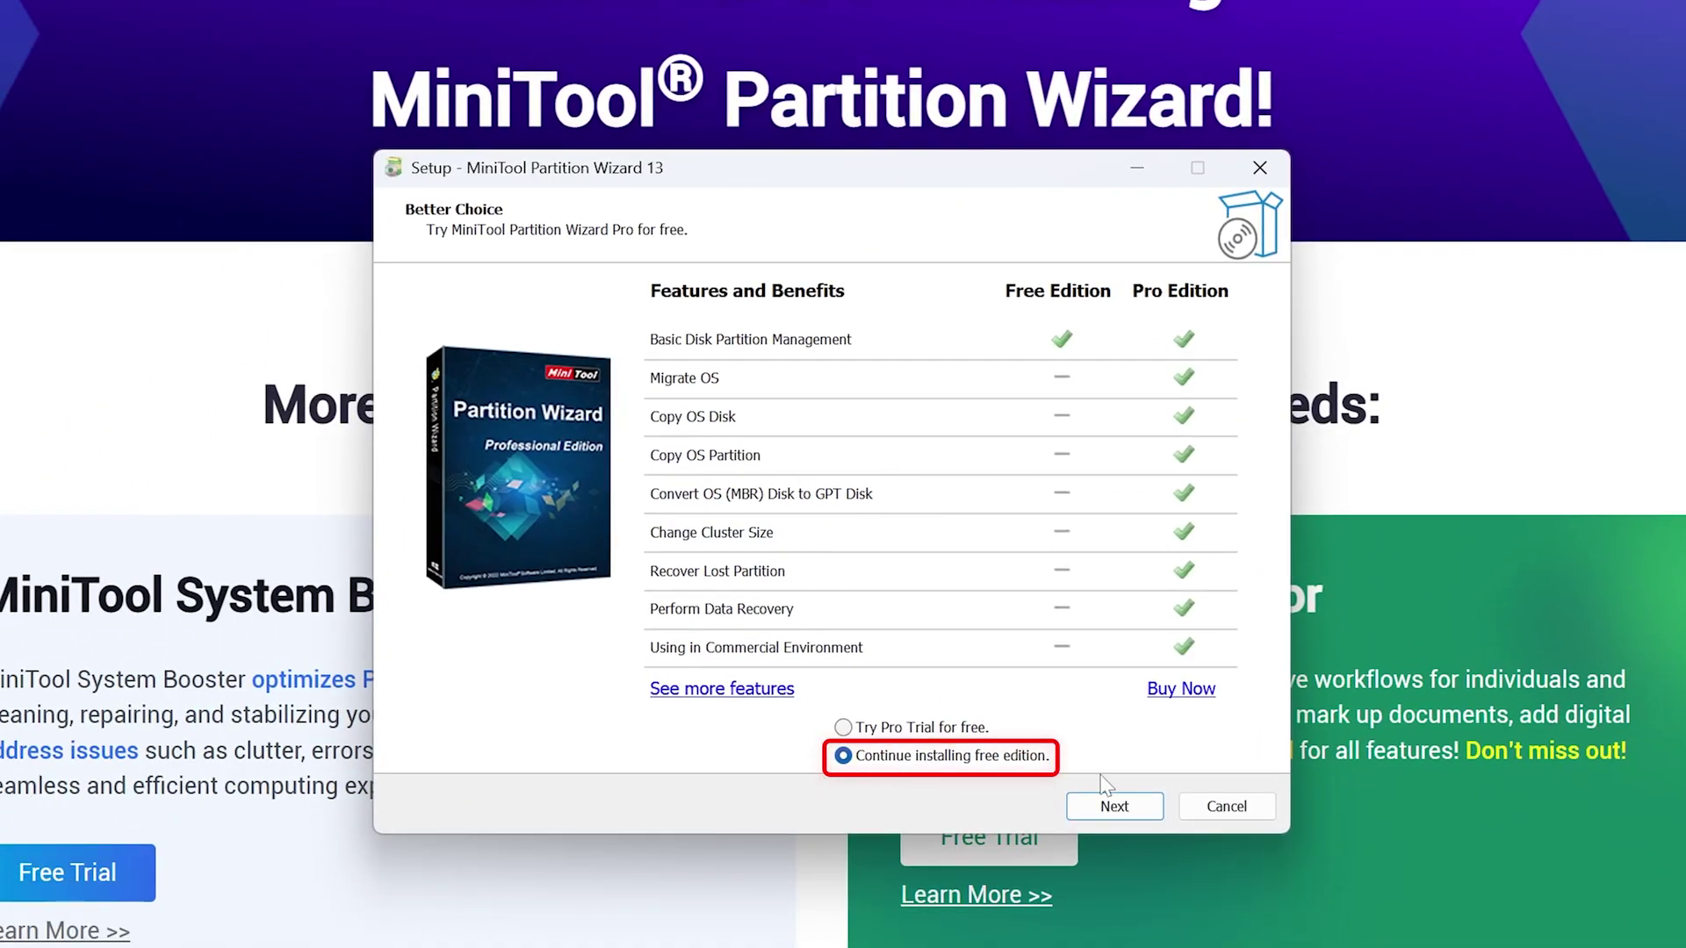
Install MiniTool Partition Wizard Free into the default folder, opting out of the Customer Experience Program, and launch it
click(1138, 814)
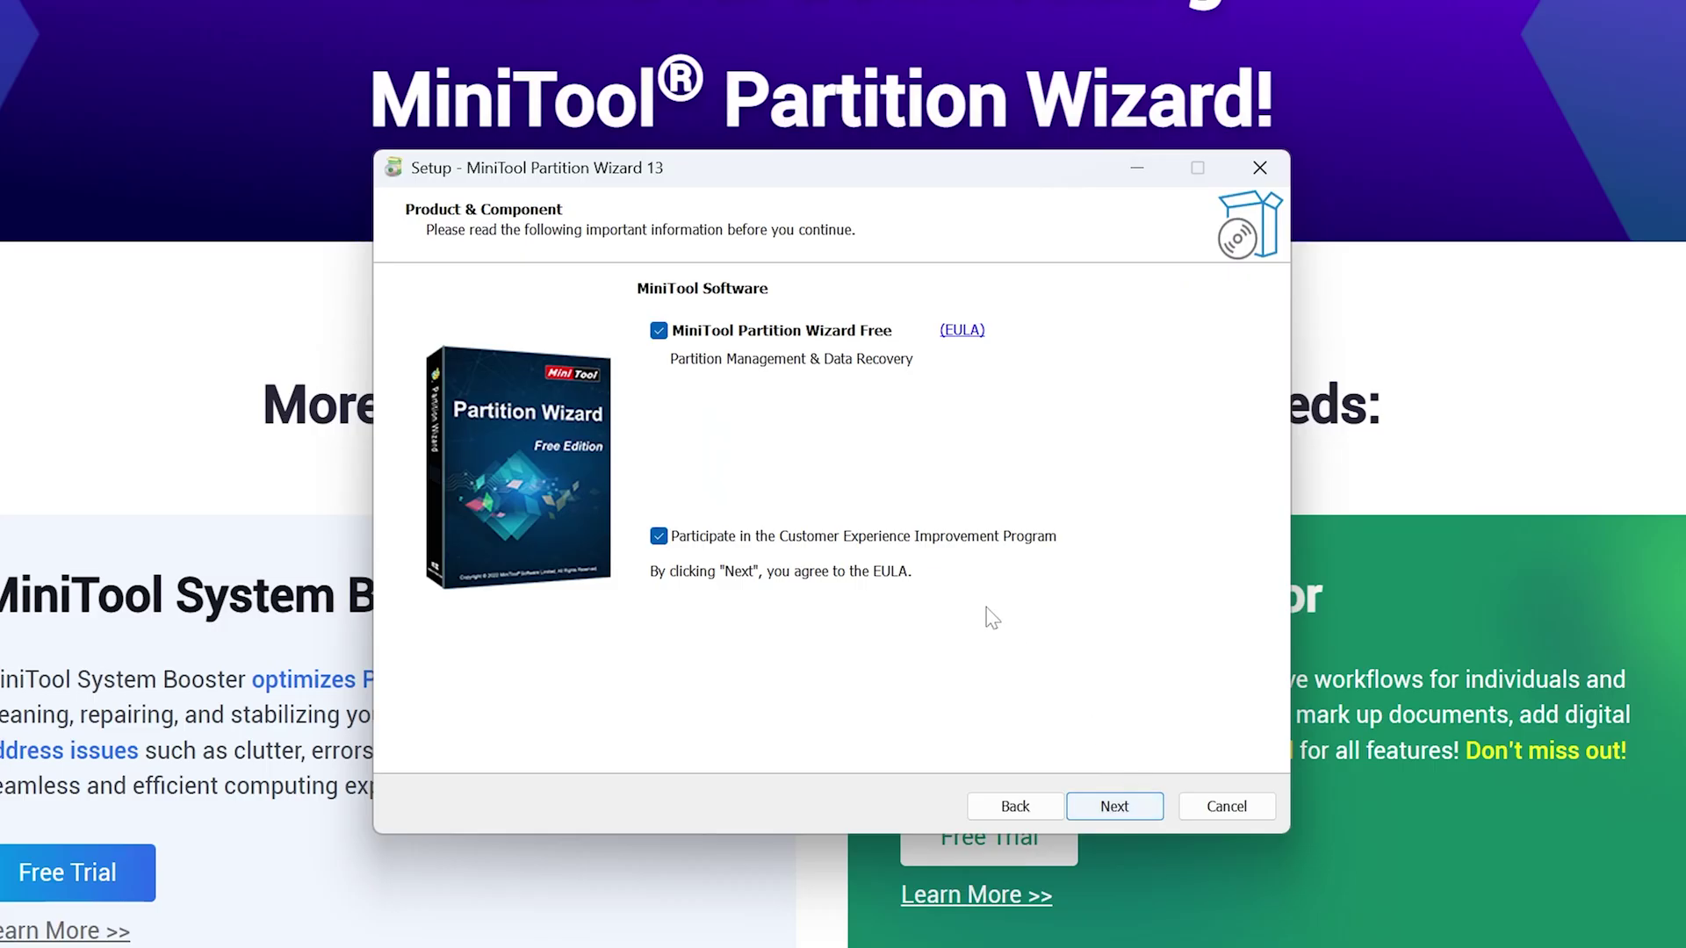
click(658, 537)
click(1143, 807)
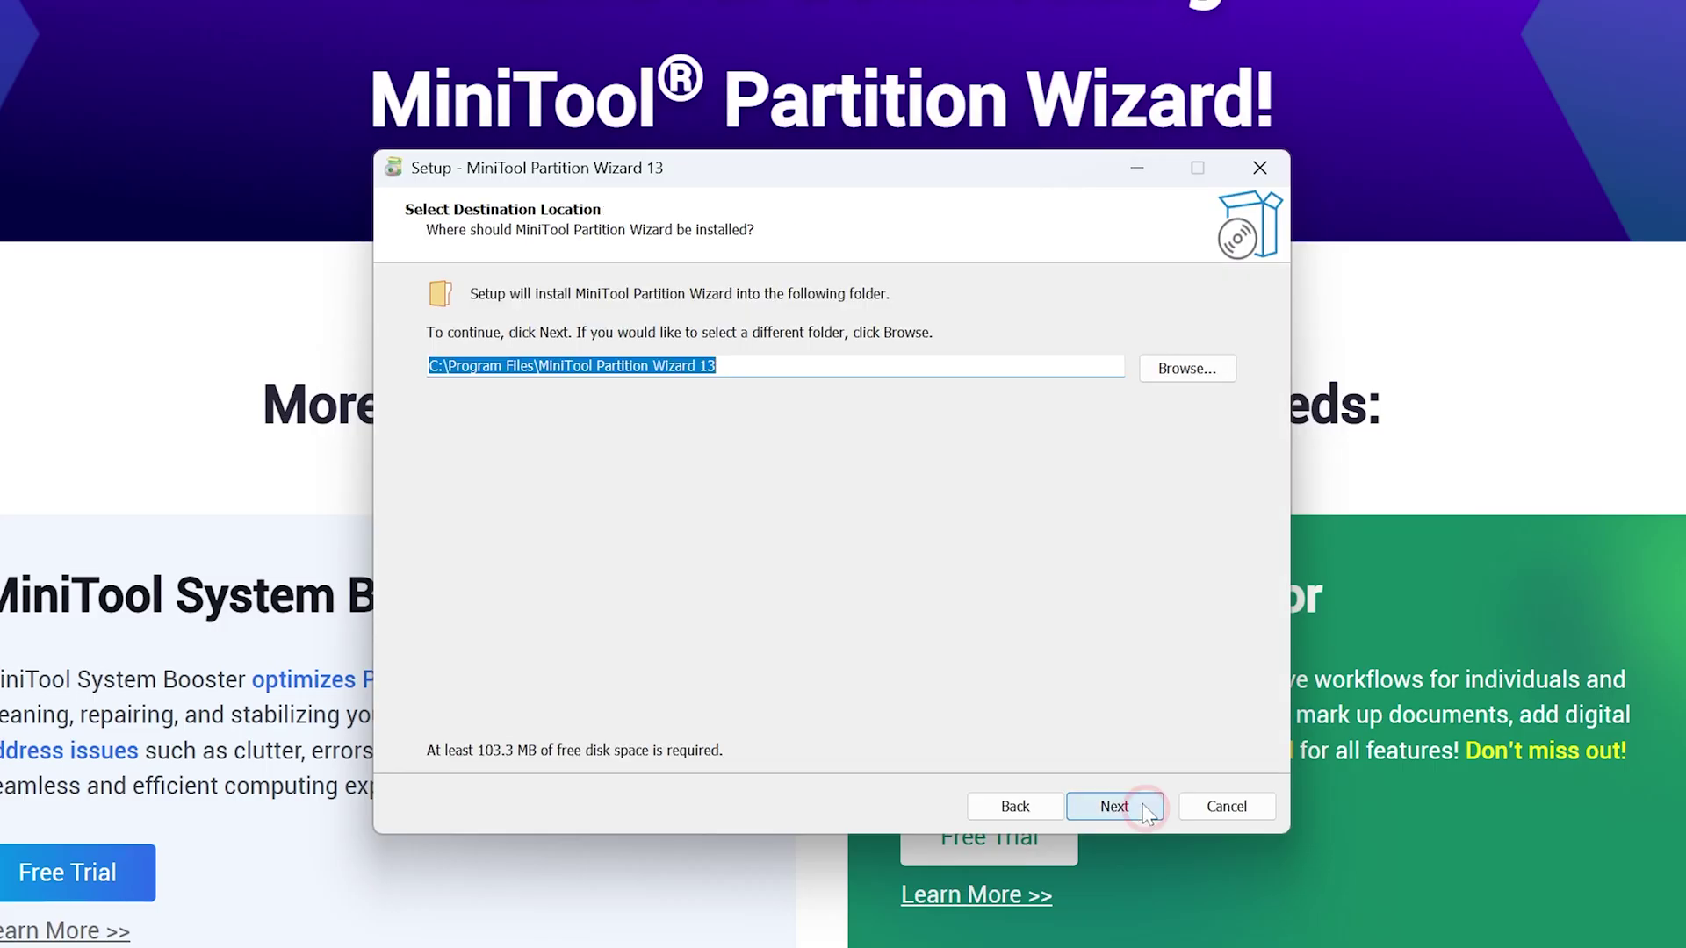
click(1114, 806)
click(828, 633)
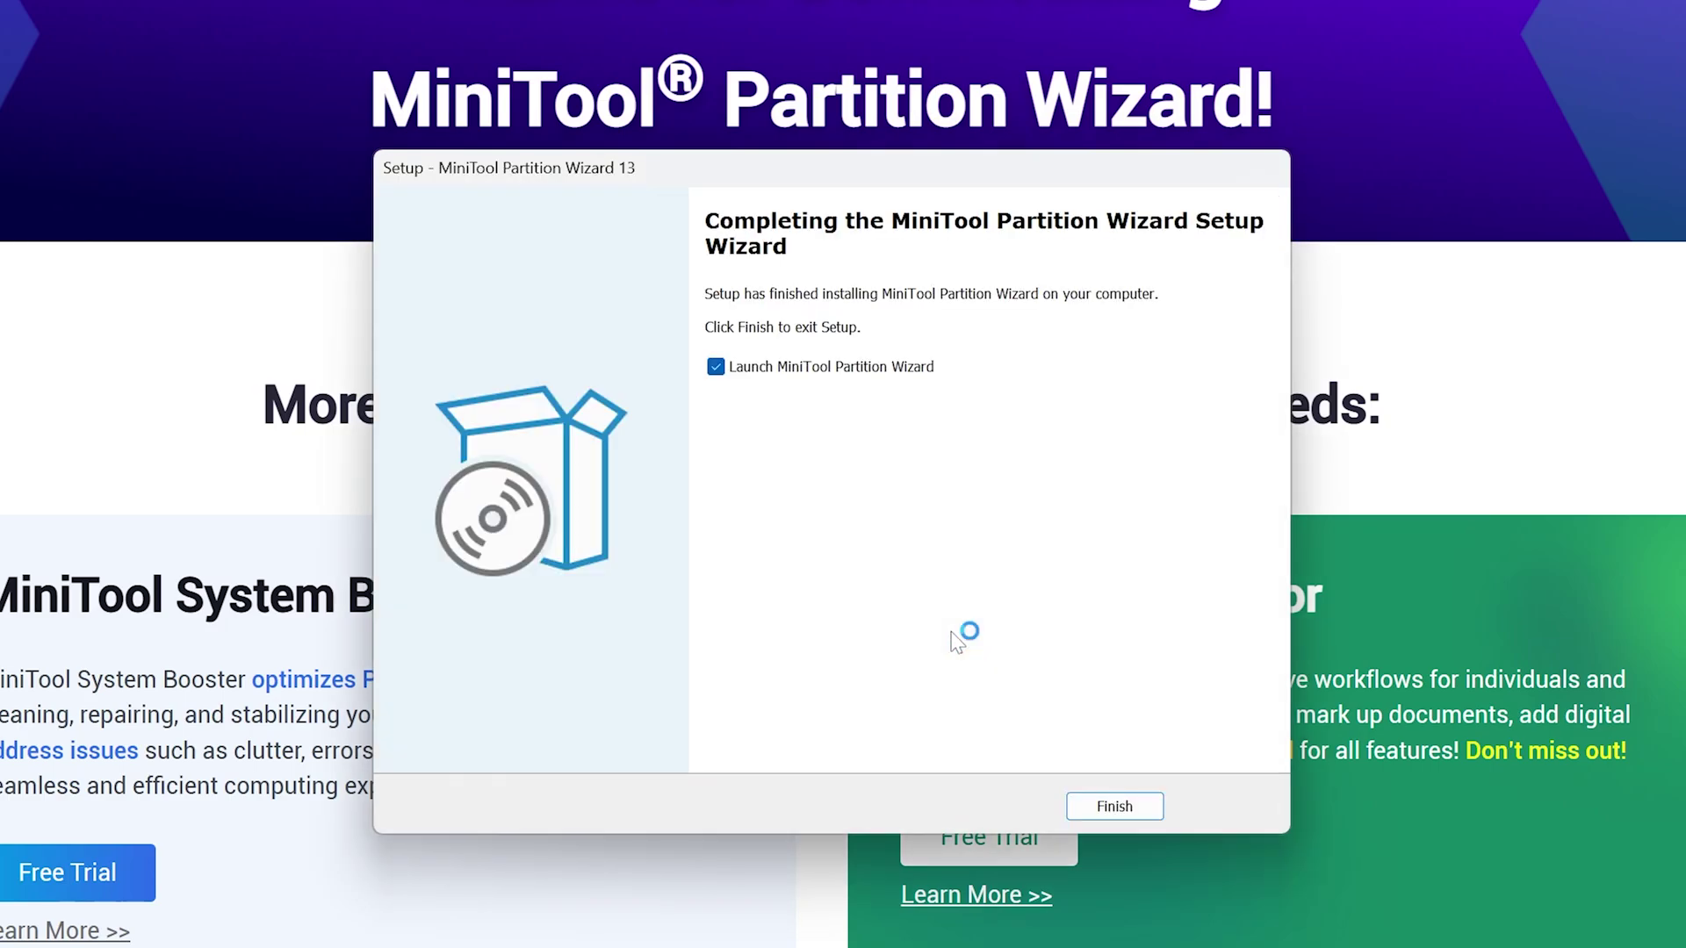
click(1142, 806)
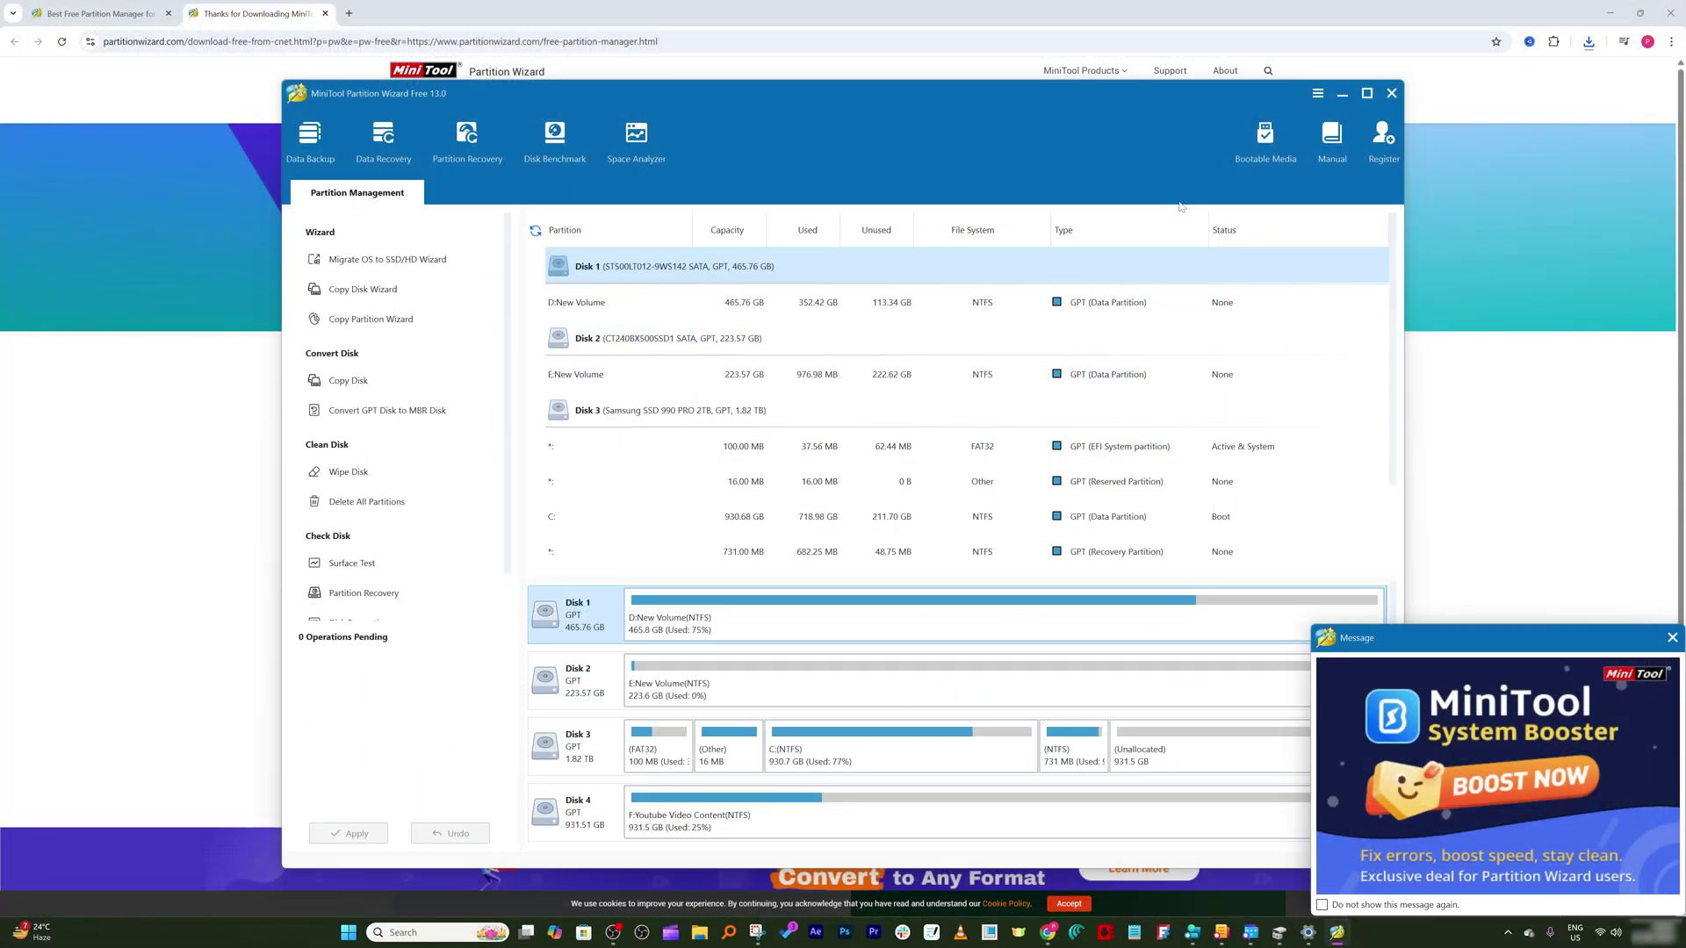
Maximize Partition Wizard, dismiss the promo popup, and select Disk 3's 731 MB recovery partition
click(1366, 93)
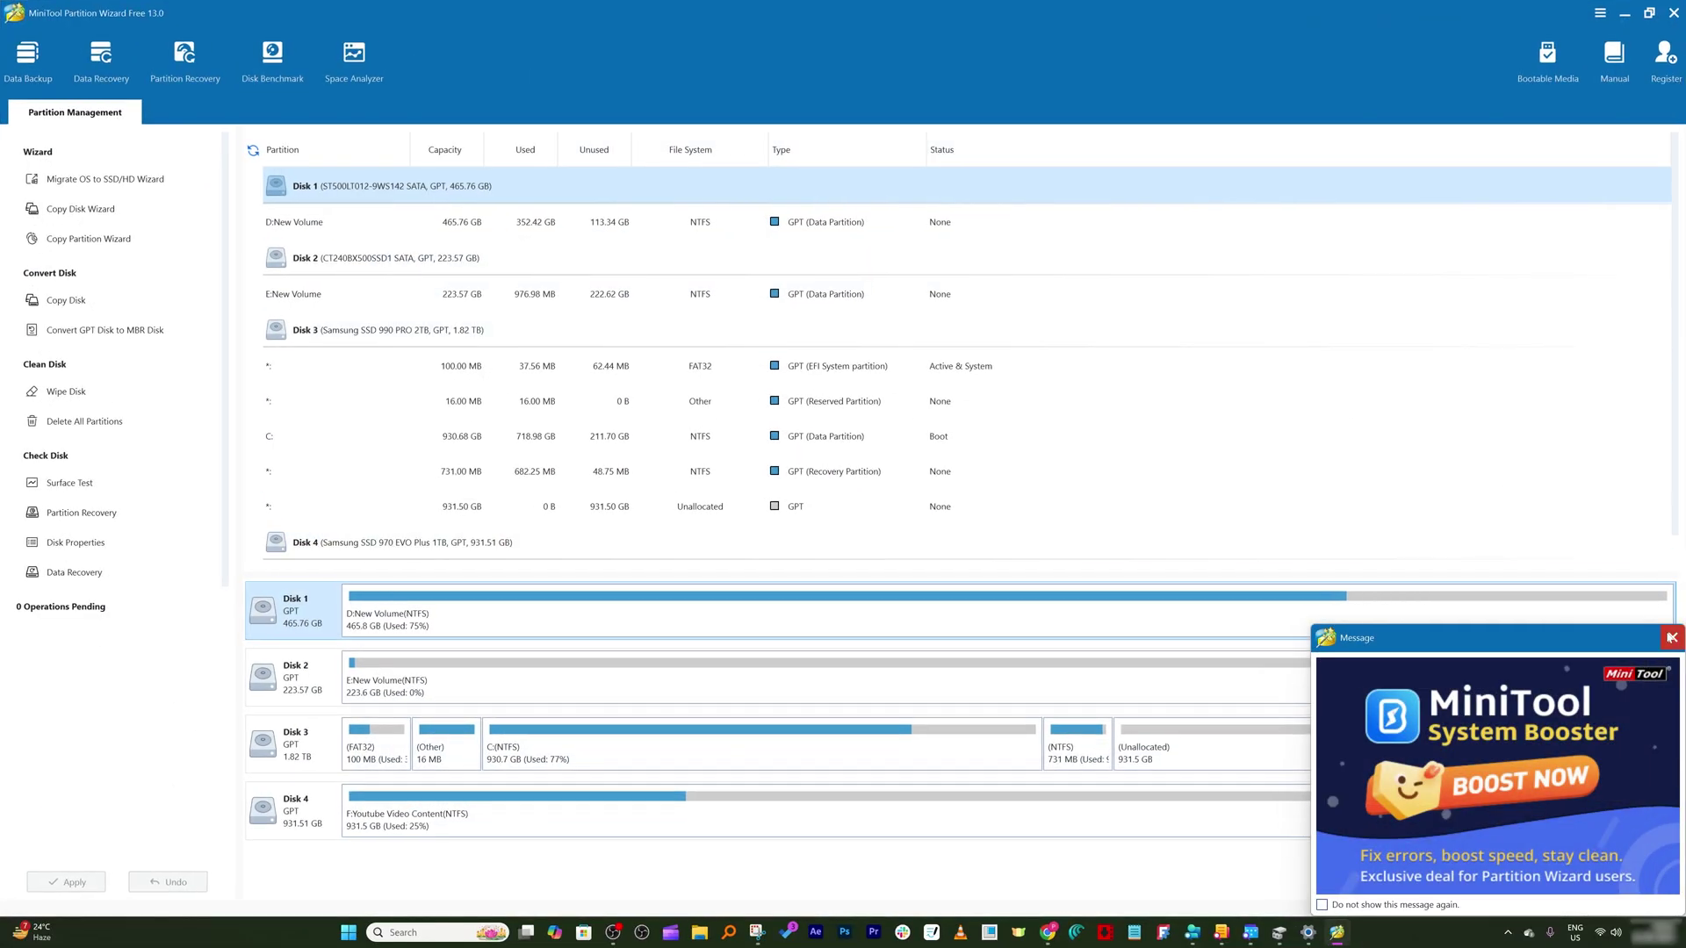
click(1659, 641)
click(1072, 733)
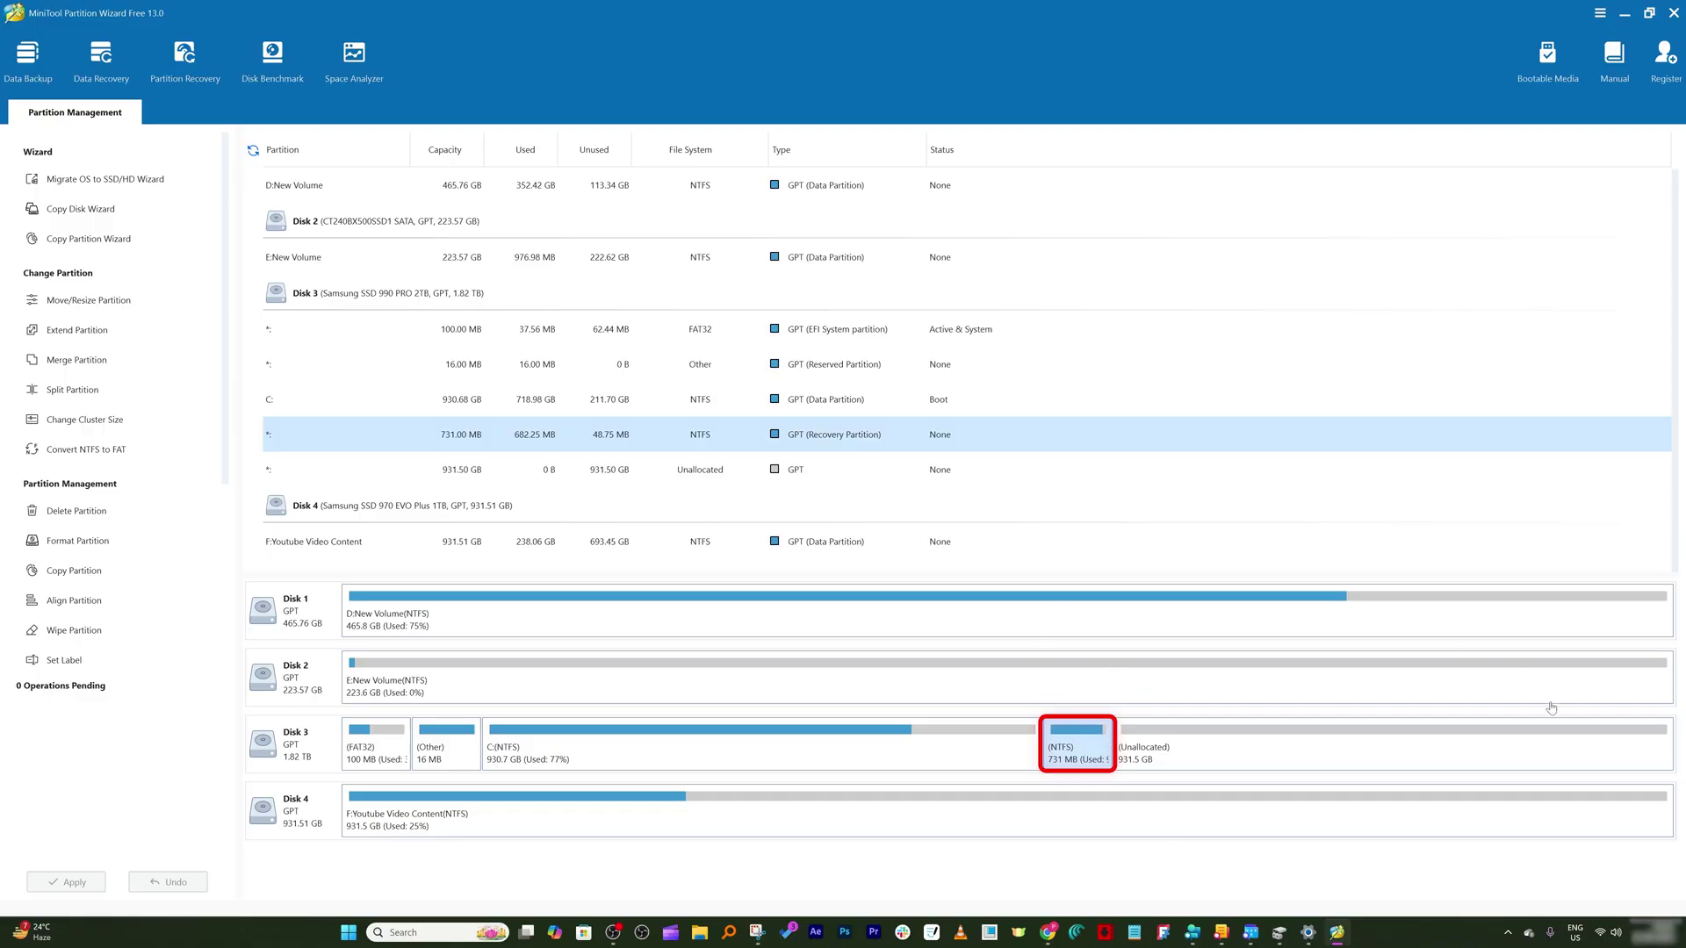
Move the recovery partition to the disk's end with 931.41 GB unallocated space before it
right_click(1070, 736)
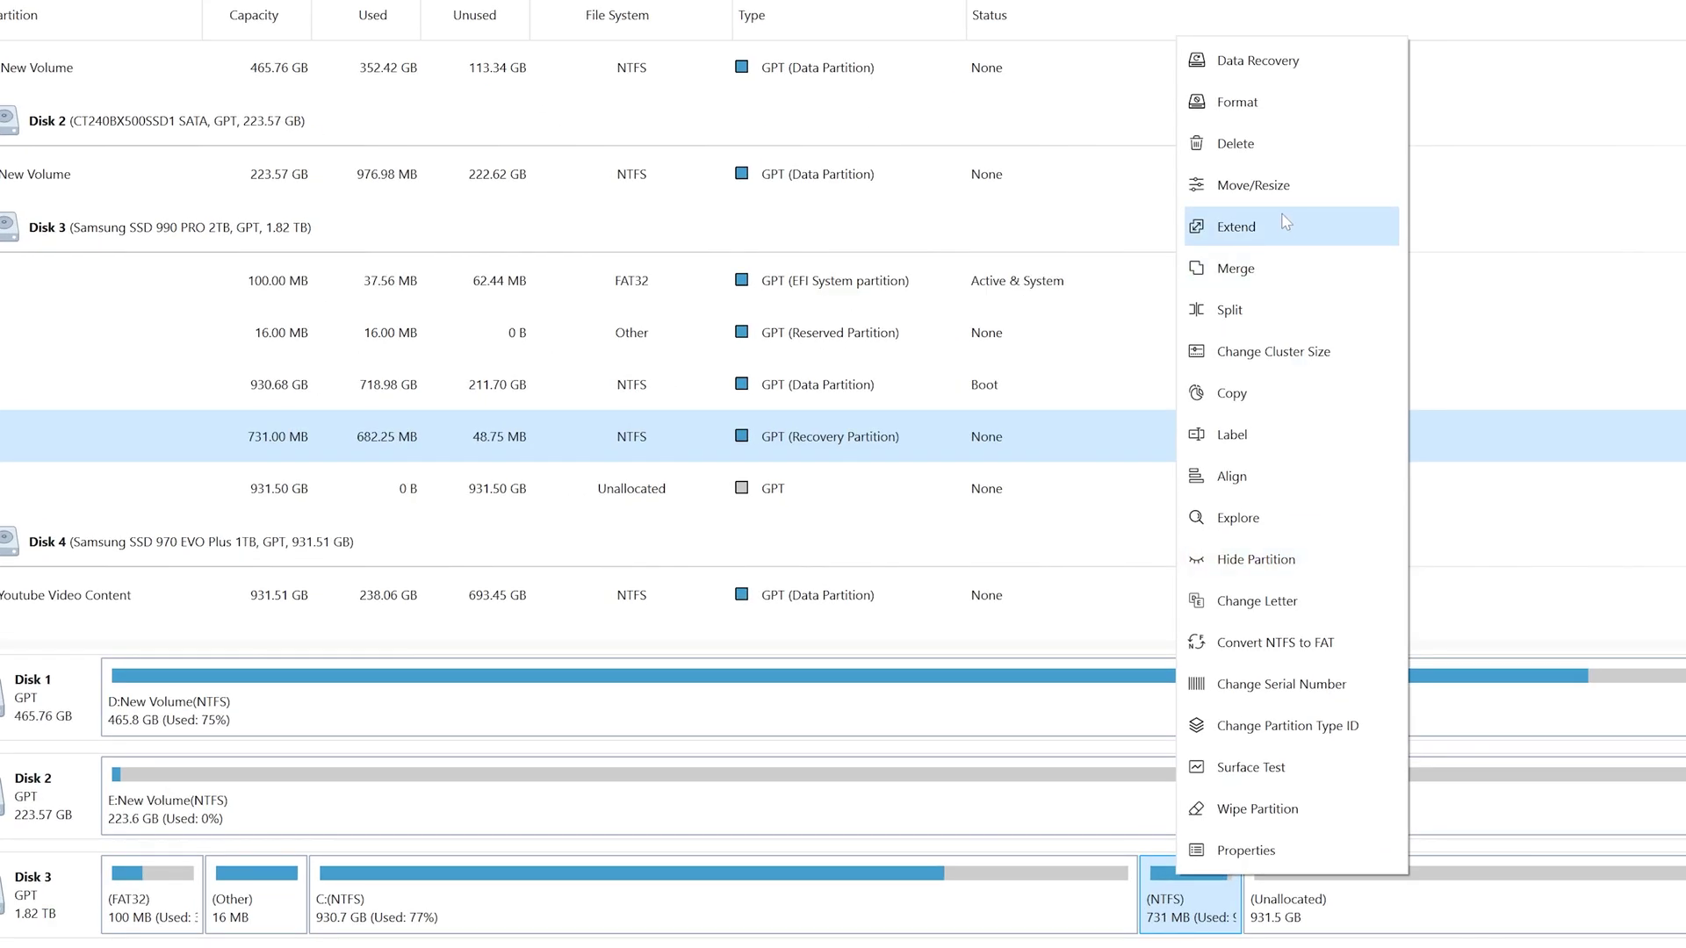
click(1282, 187)
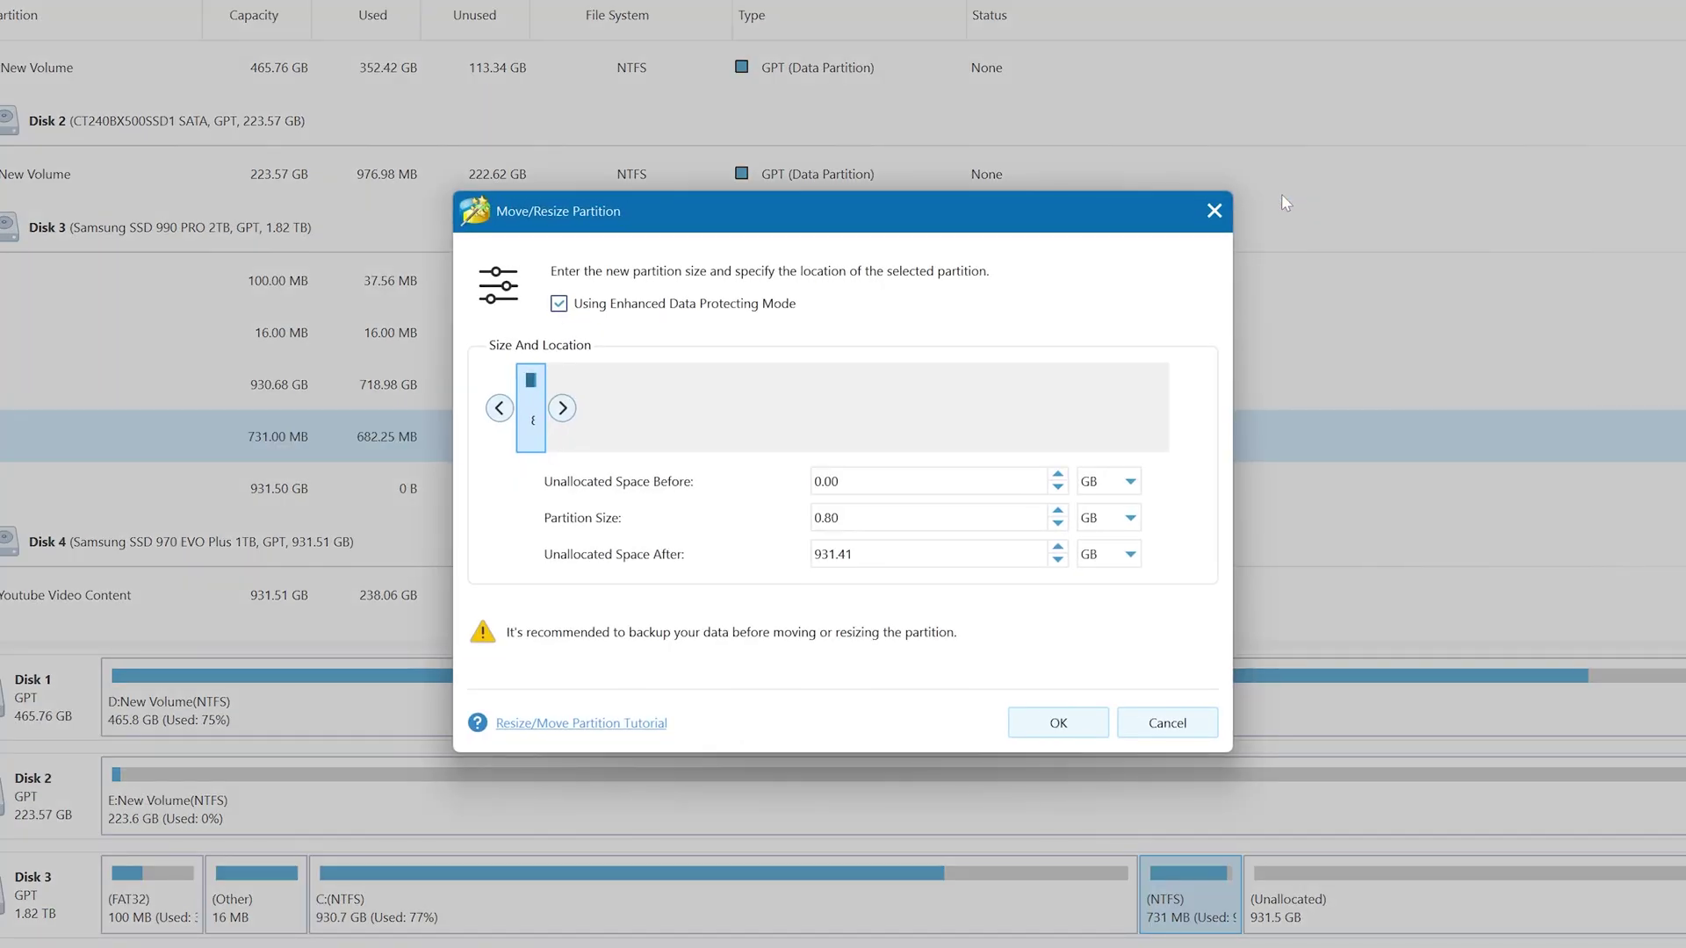
double_click(813, 556)
key(ctrl+c)
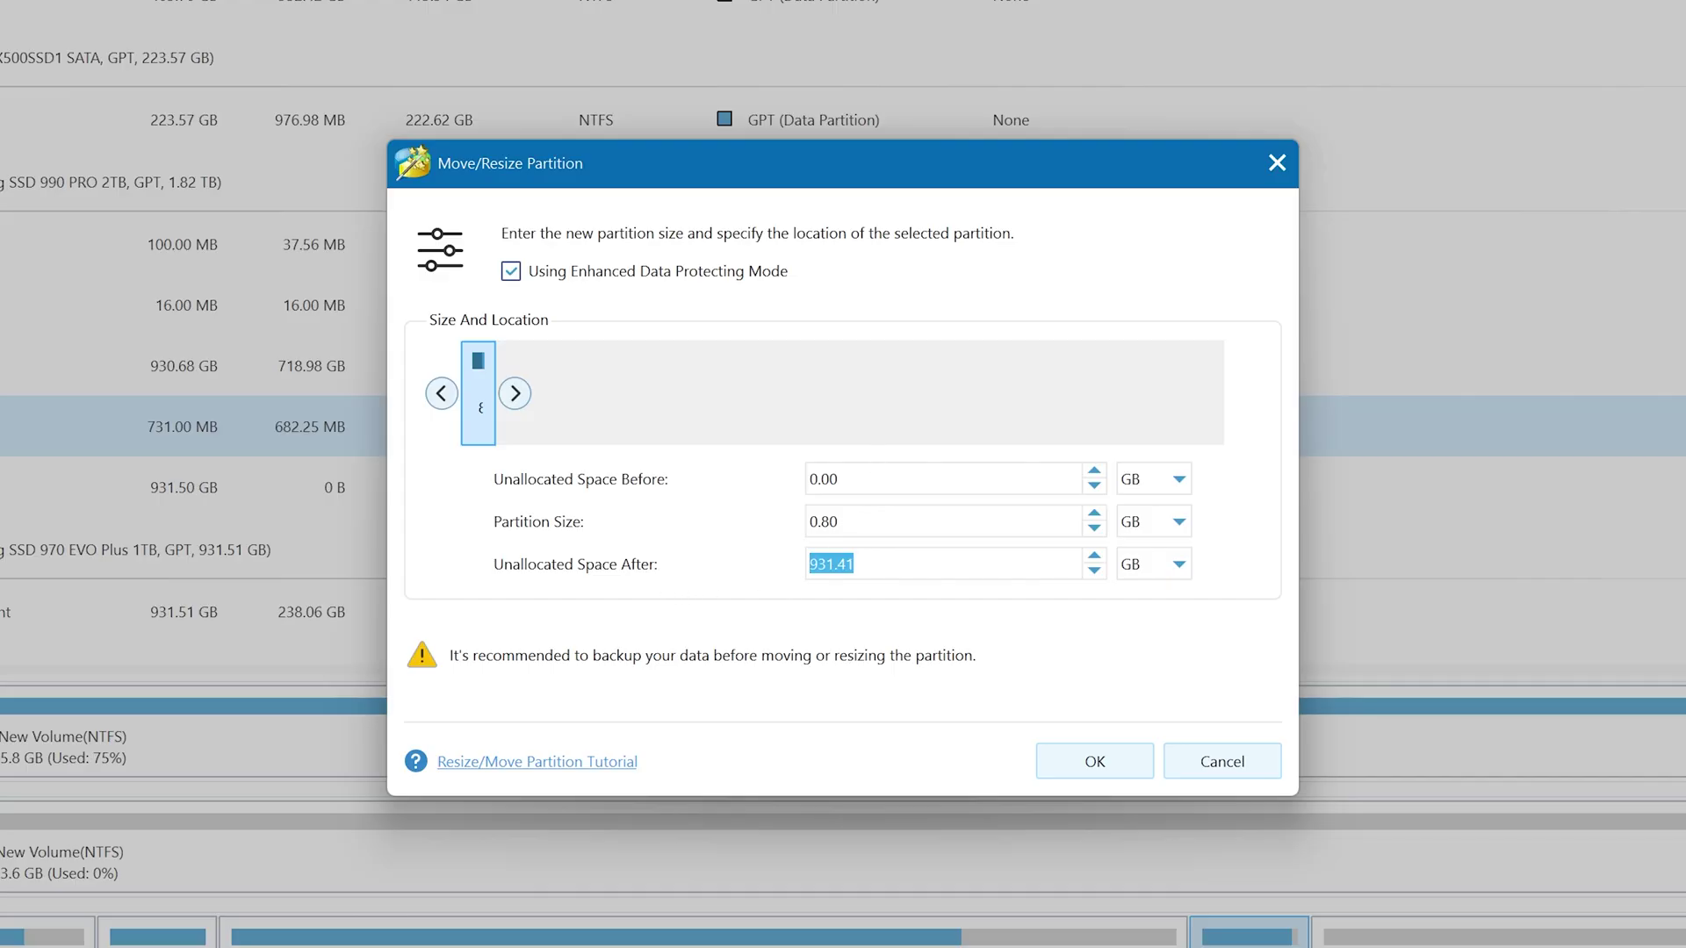
double_click(820, 480)
key(ctrl+v)
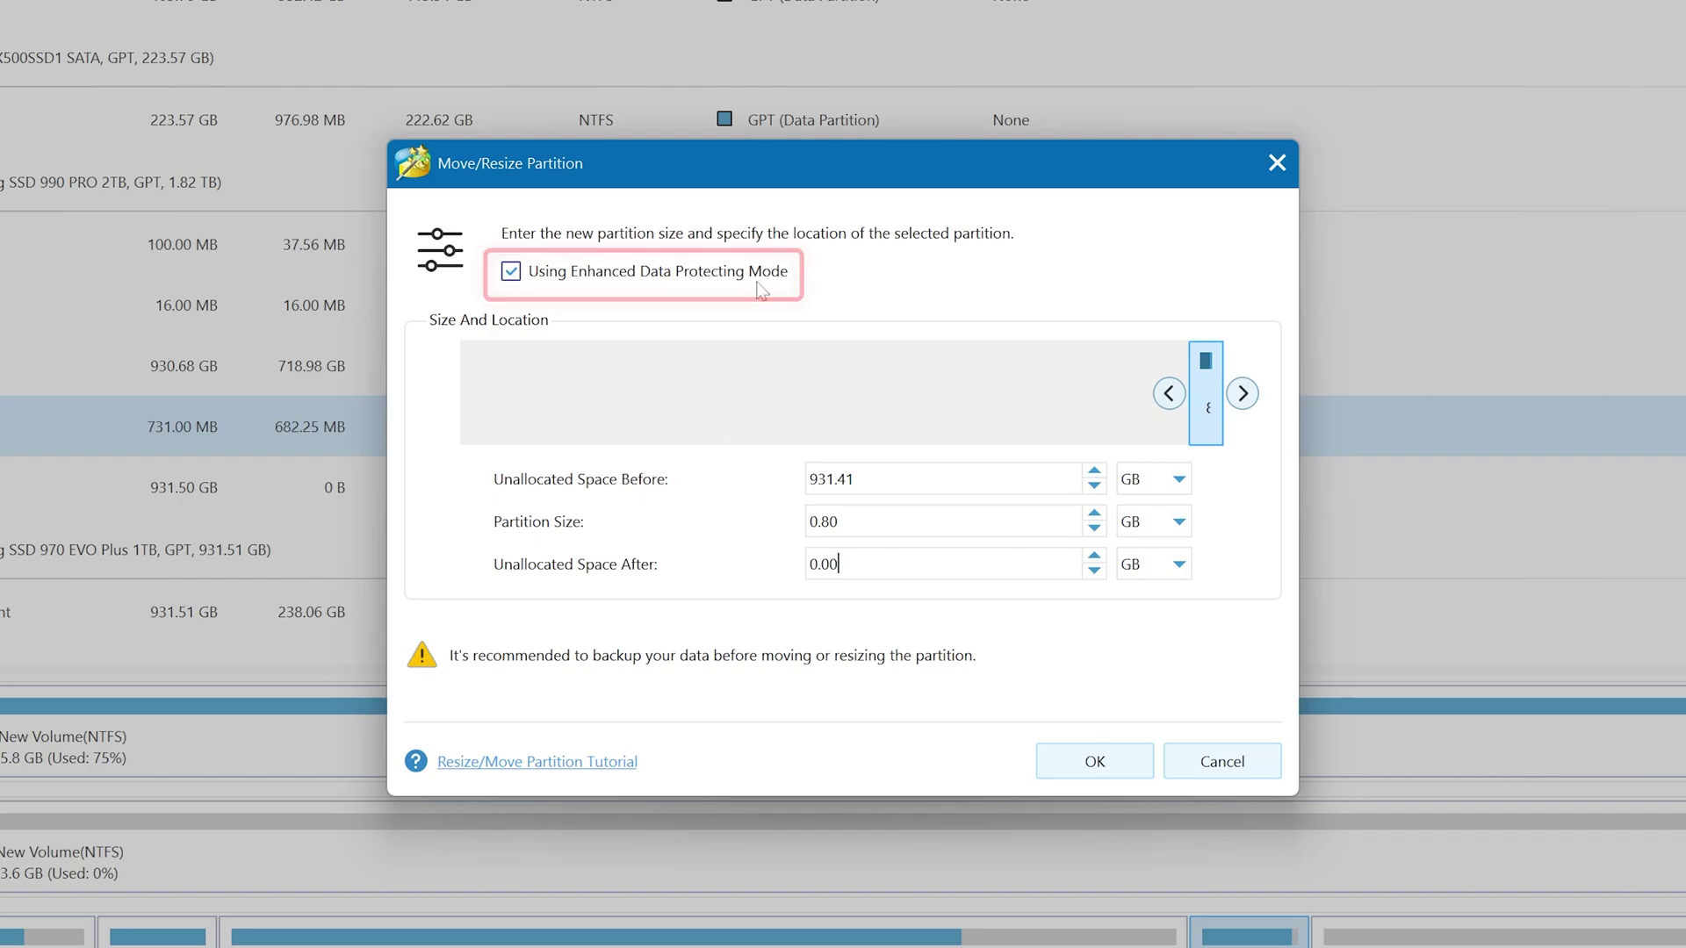
click(1081, 761)
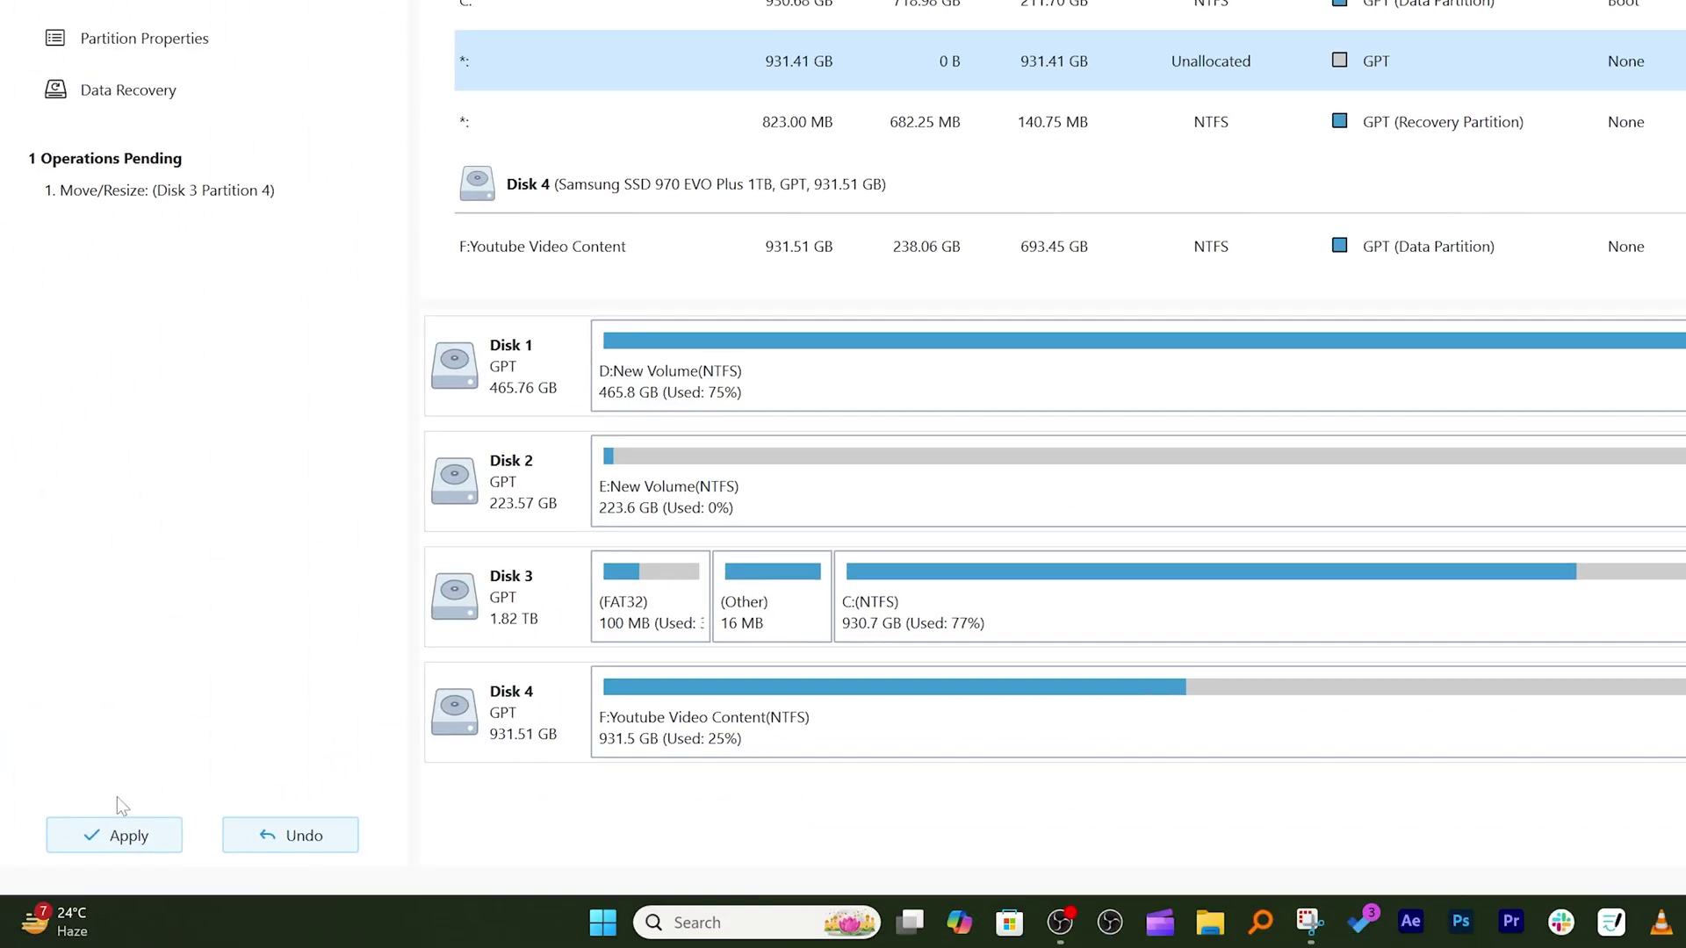
Apply the pending move, acknowledge the success message, and quit Partition Wizard
click(120, 835)
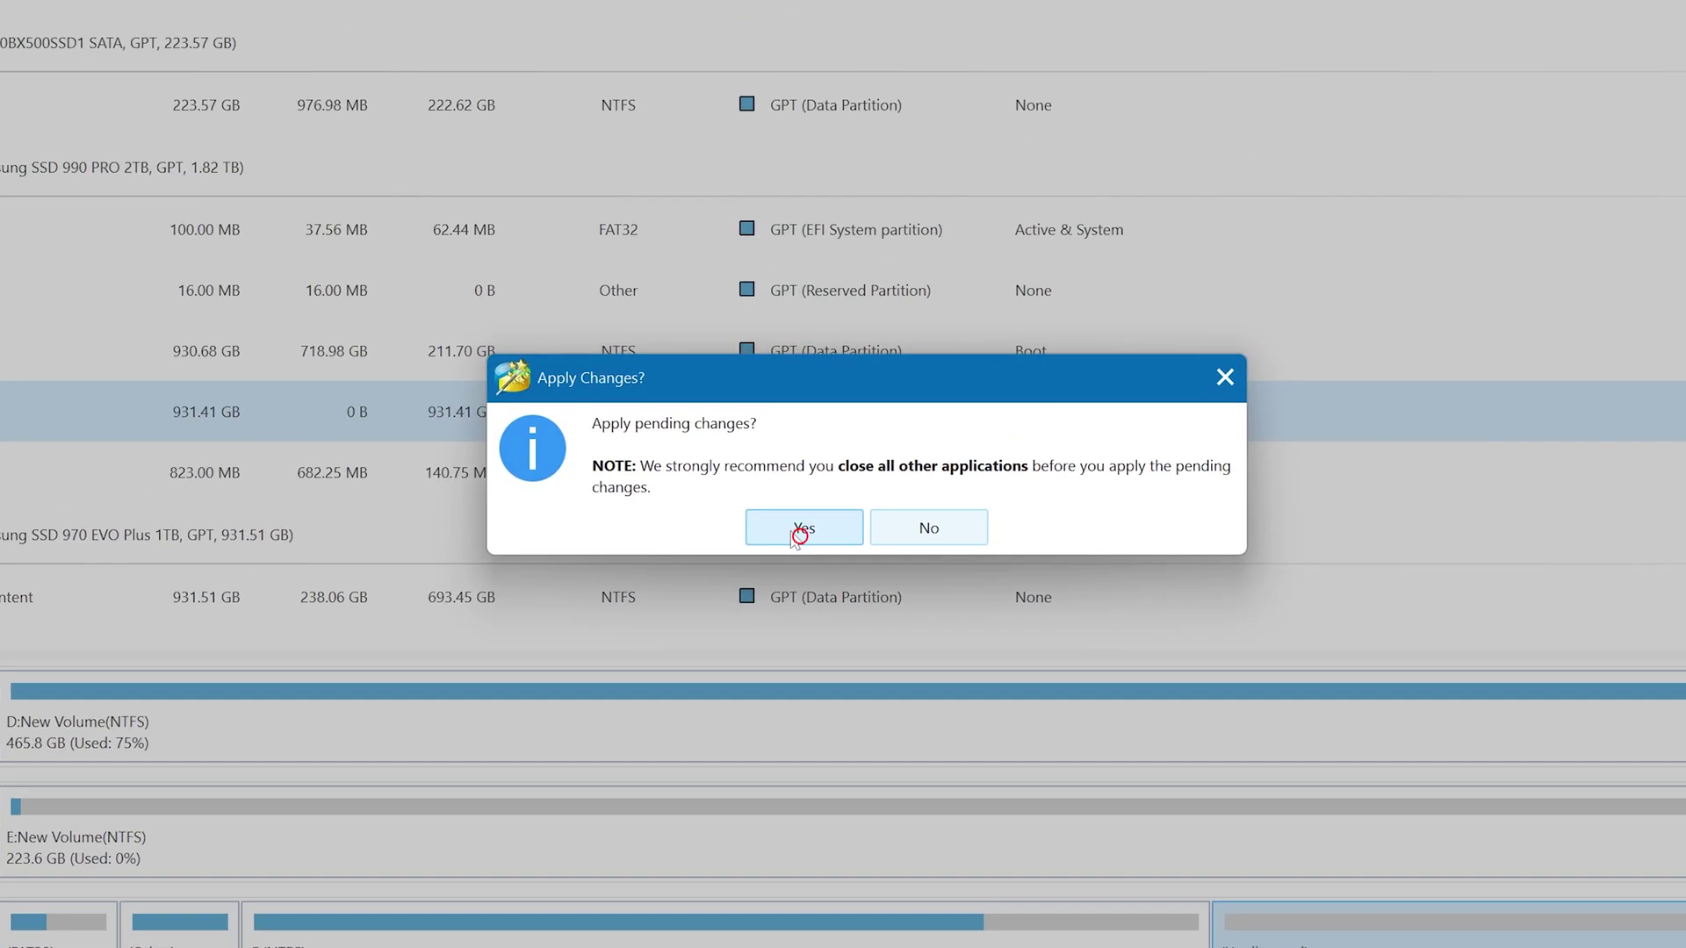
click(794, 527)
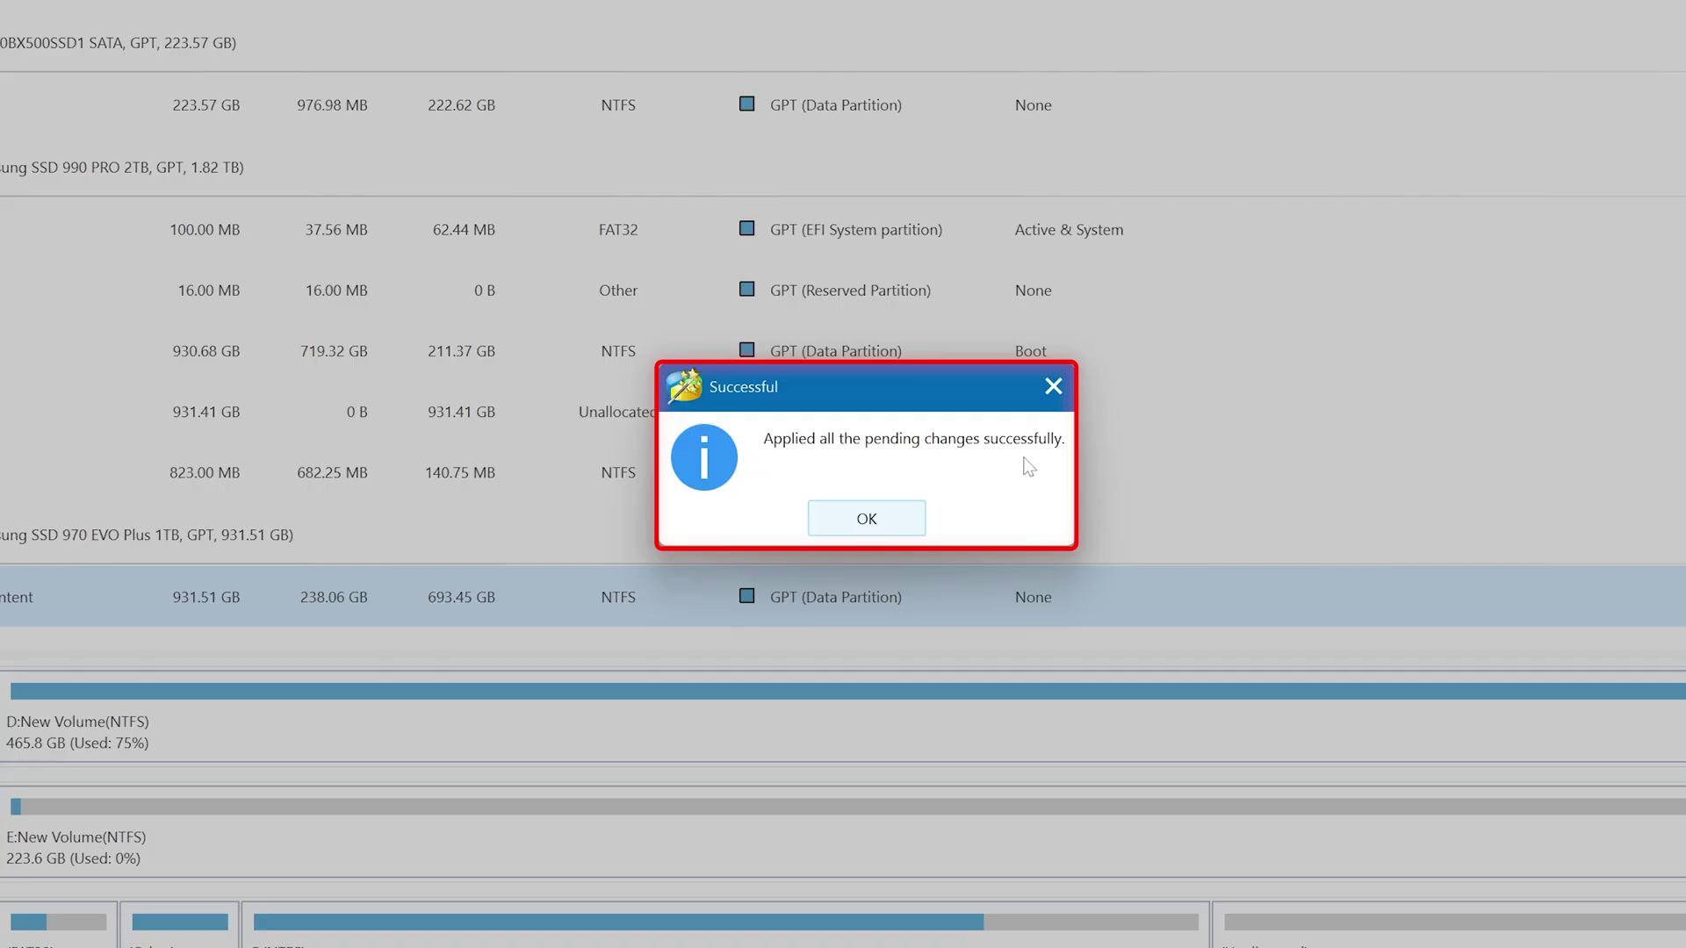
click(892, 516)
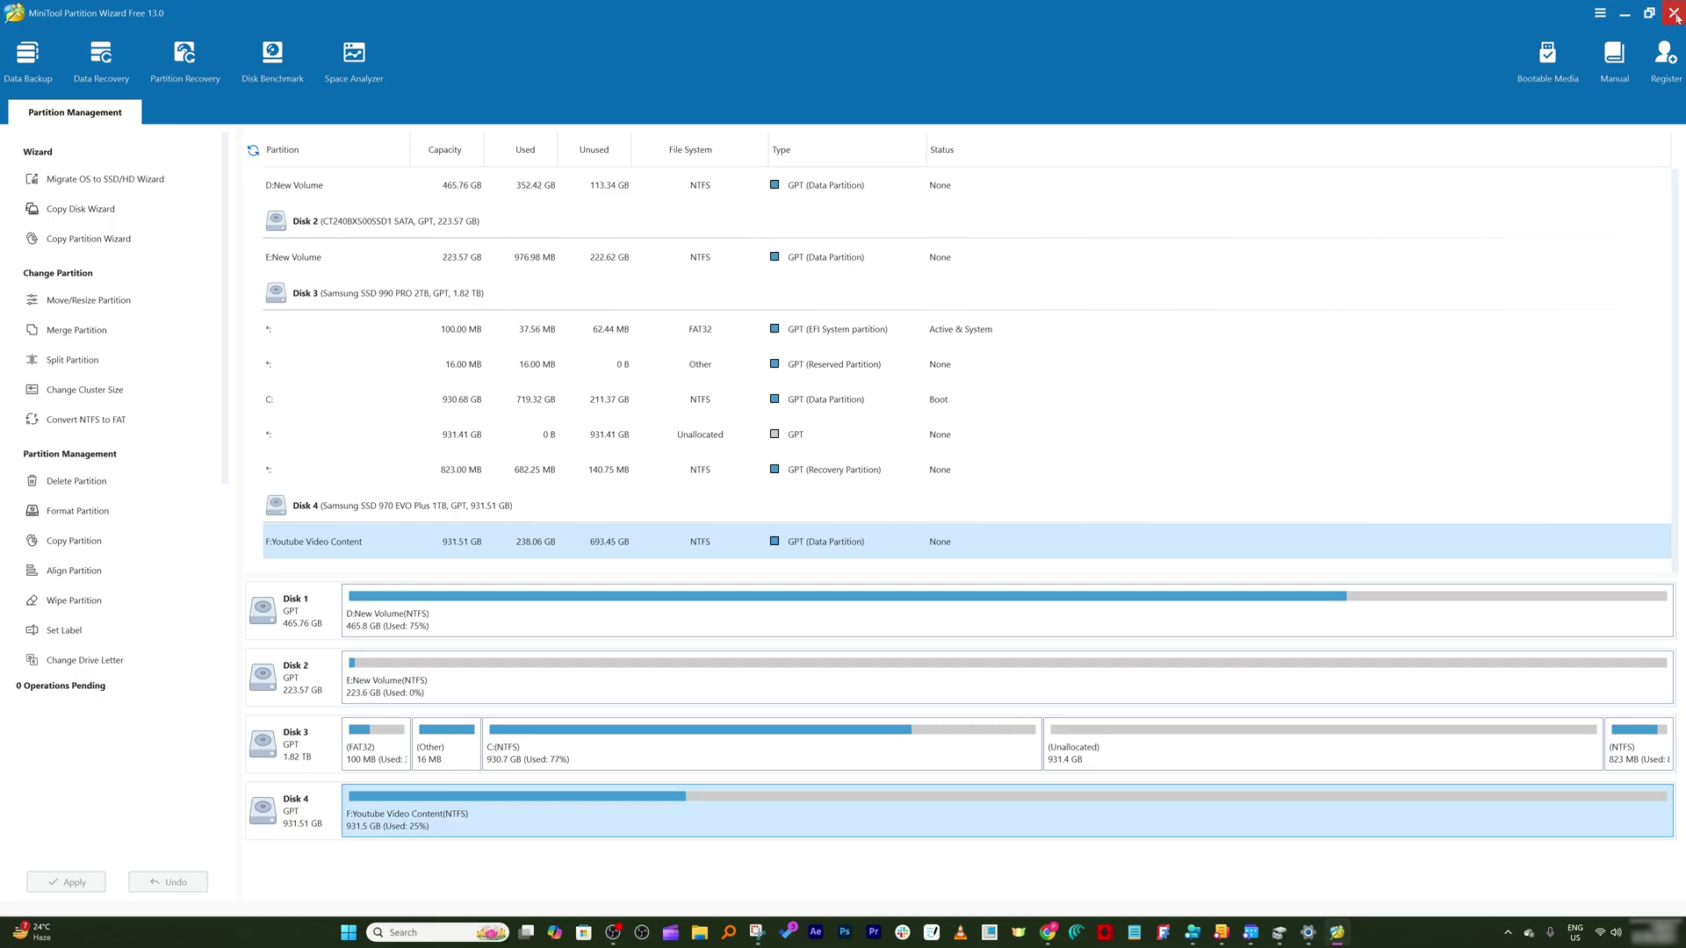
click(1674, 15)
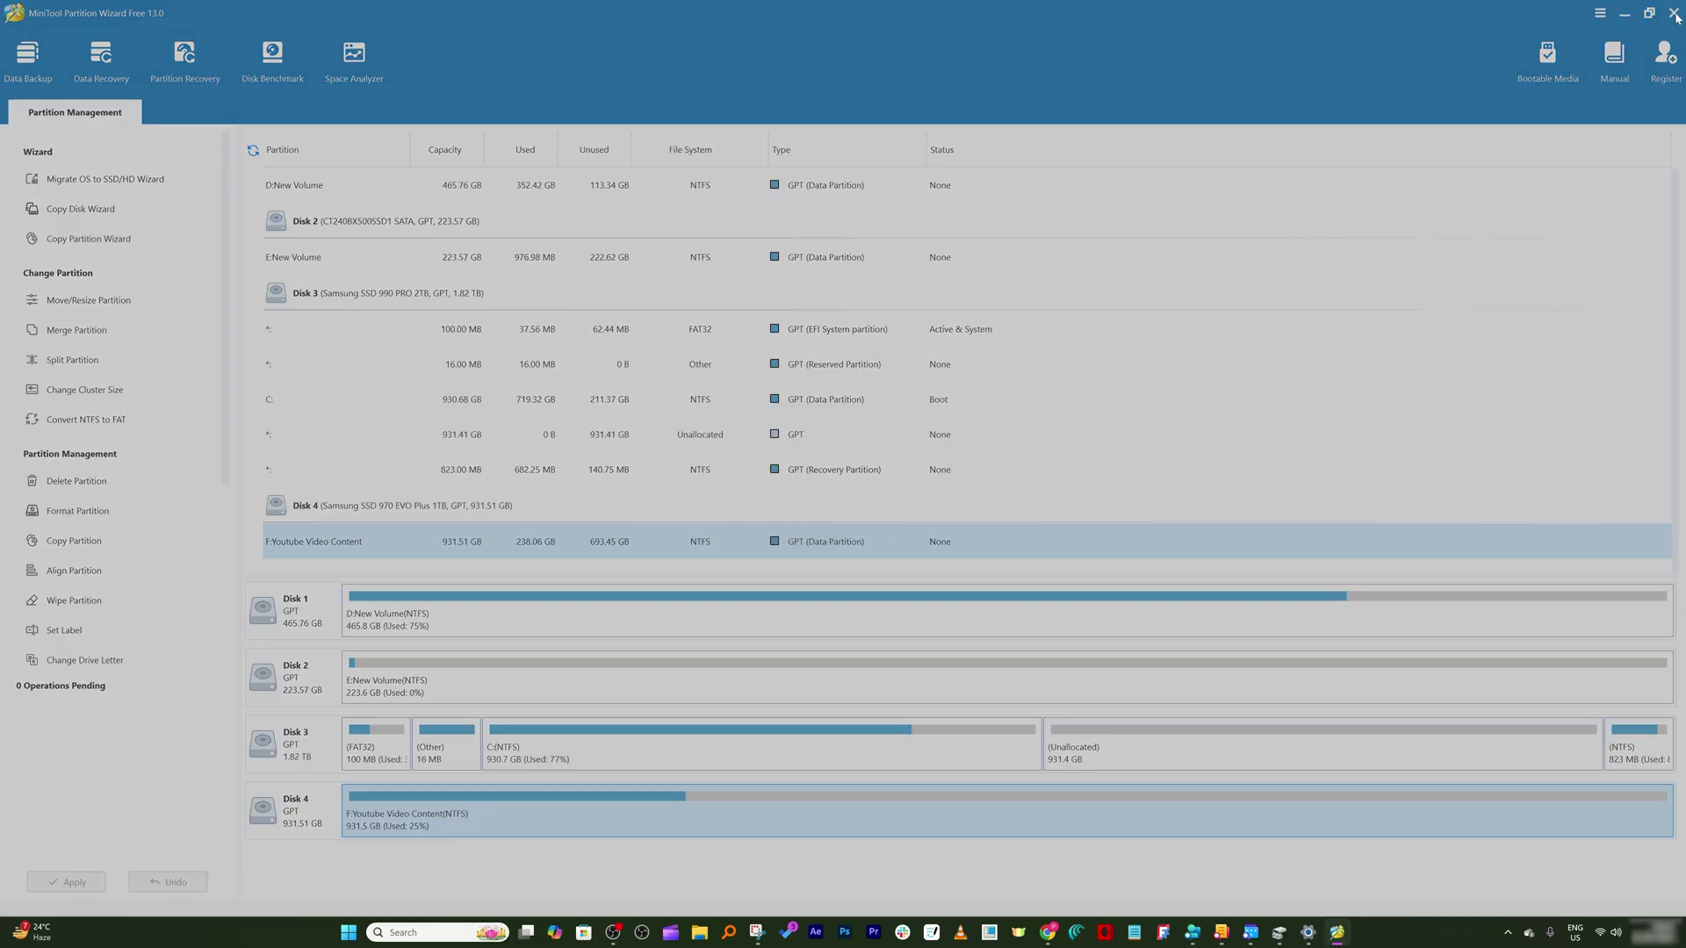
Confirm quitting Partition Wizard and refresh the disk layout in Disk Management
click(822, 493)
click(1296, 933)
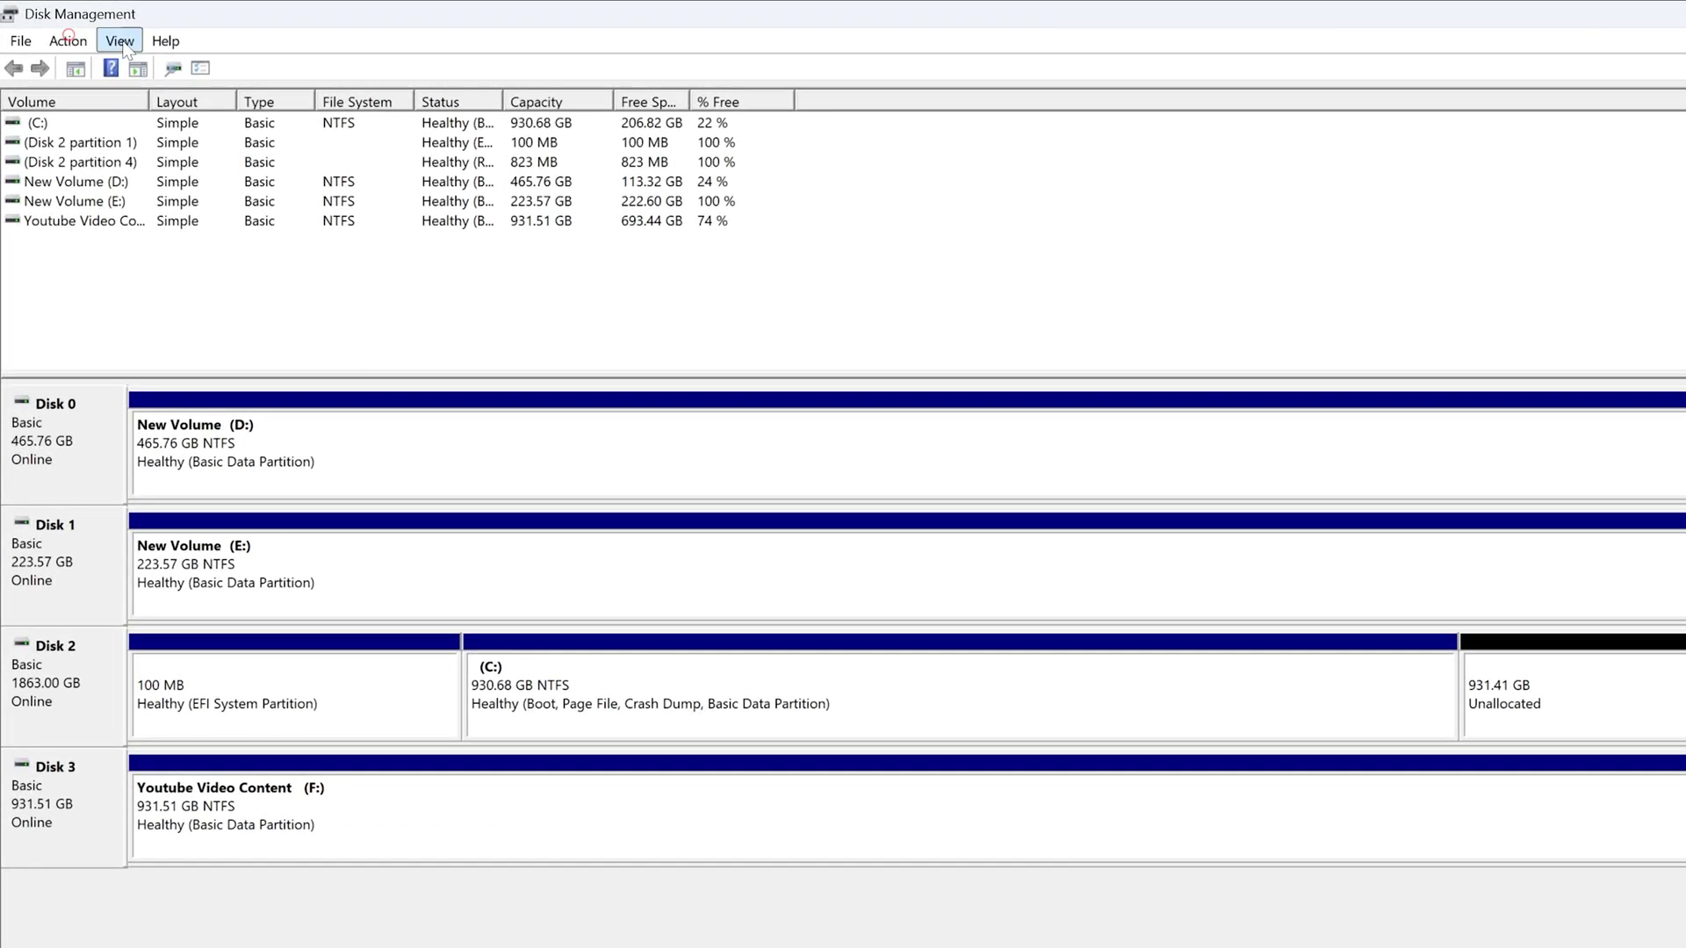
click(68, 42)
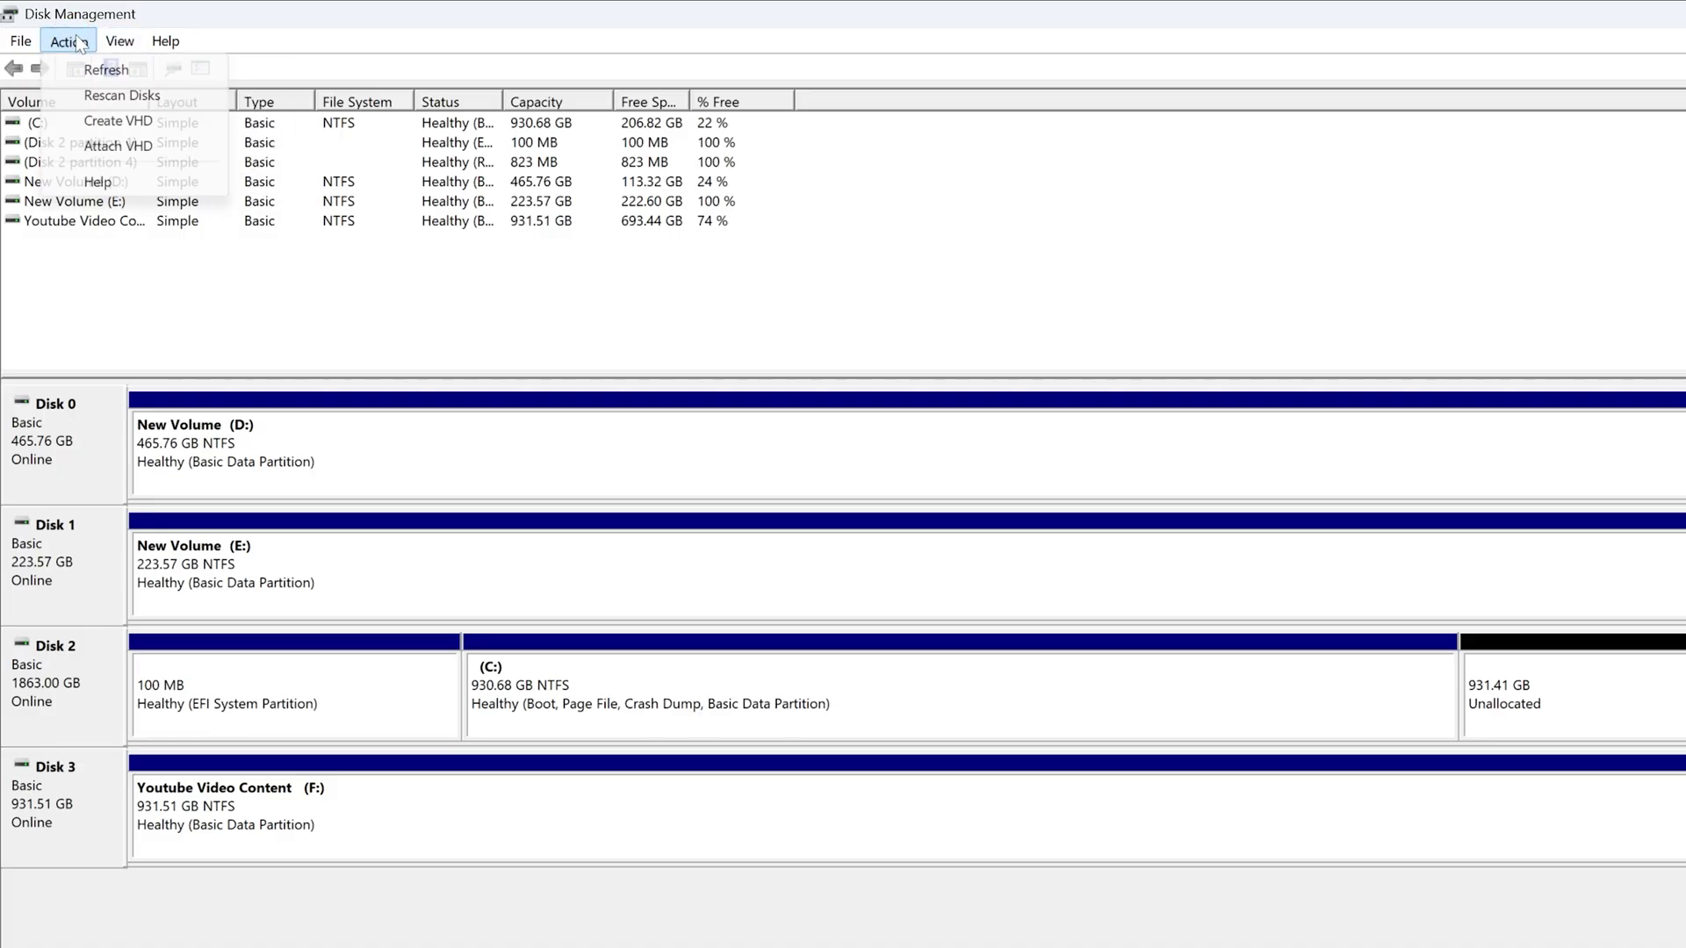
click(106, 71)
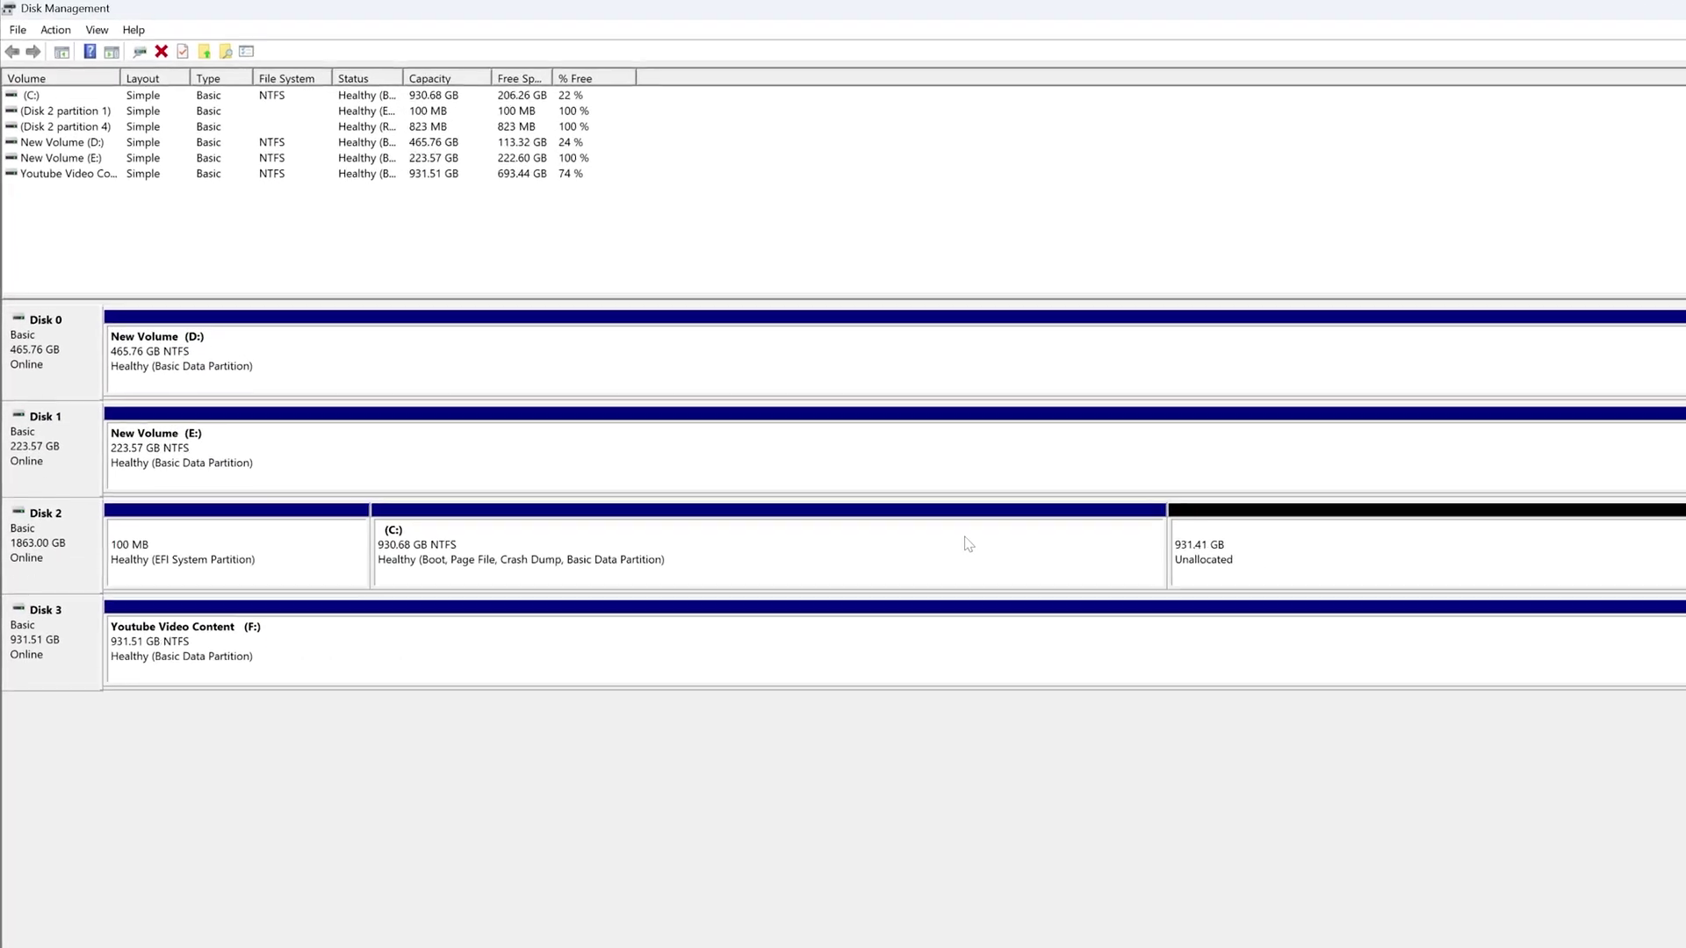
Extend C: on Disk 2 using all 953763 MB of free space
click(627, 392)
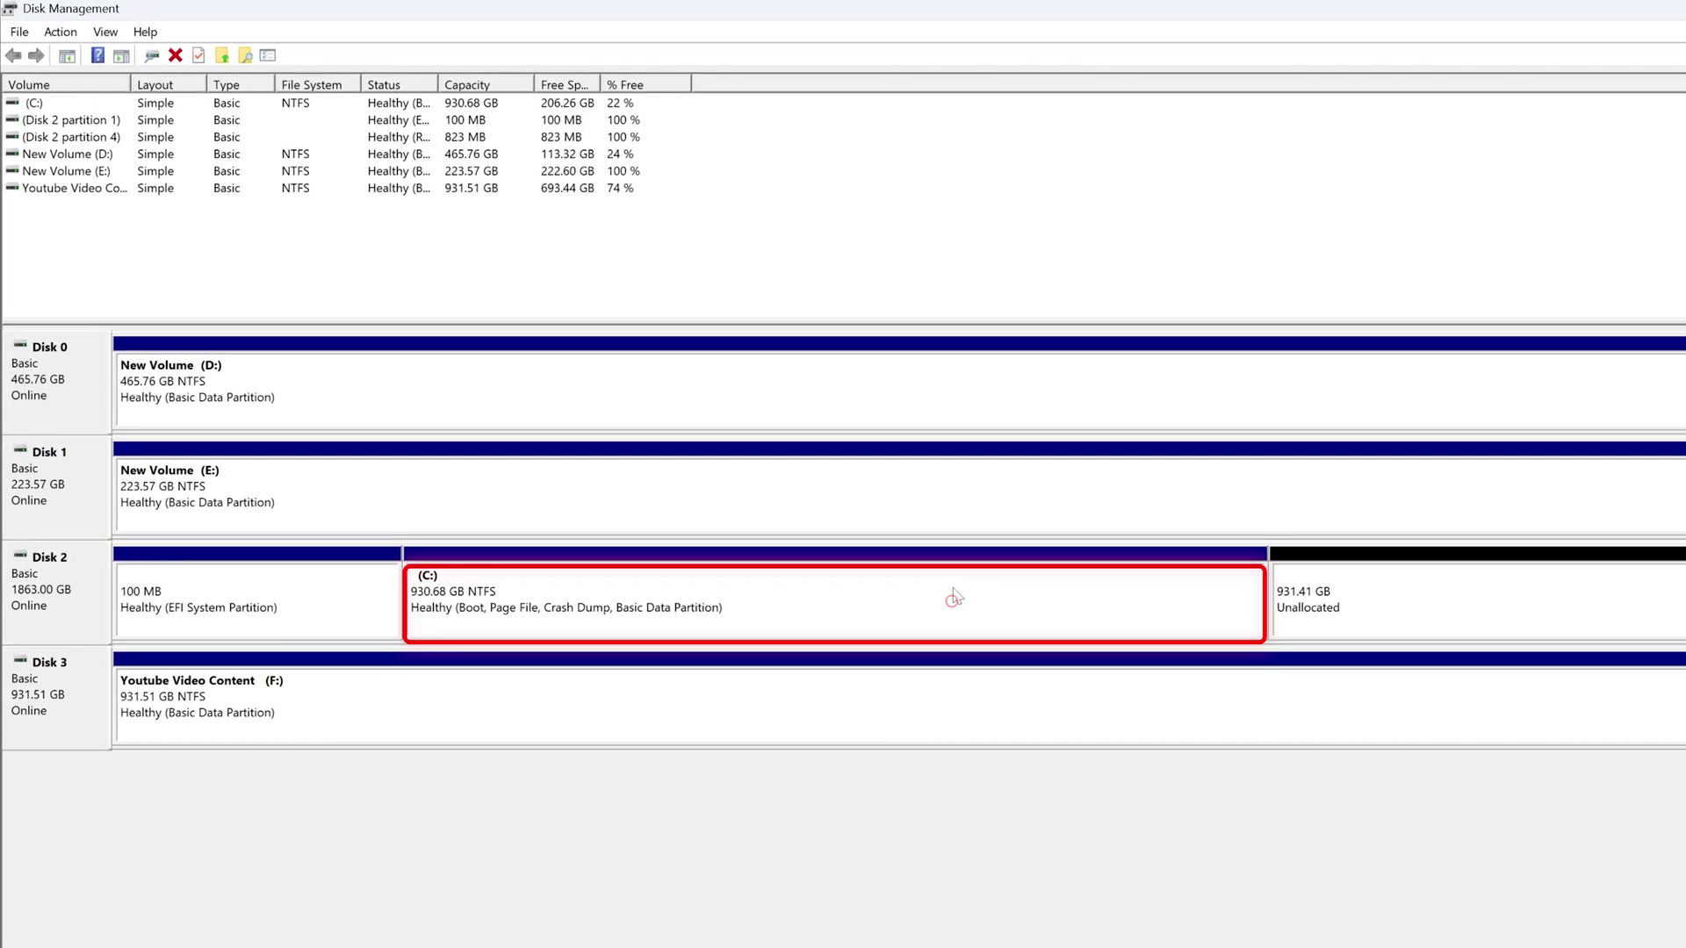
right_click(888, 583)
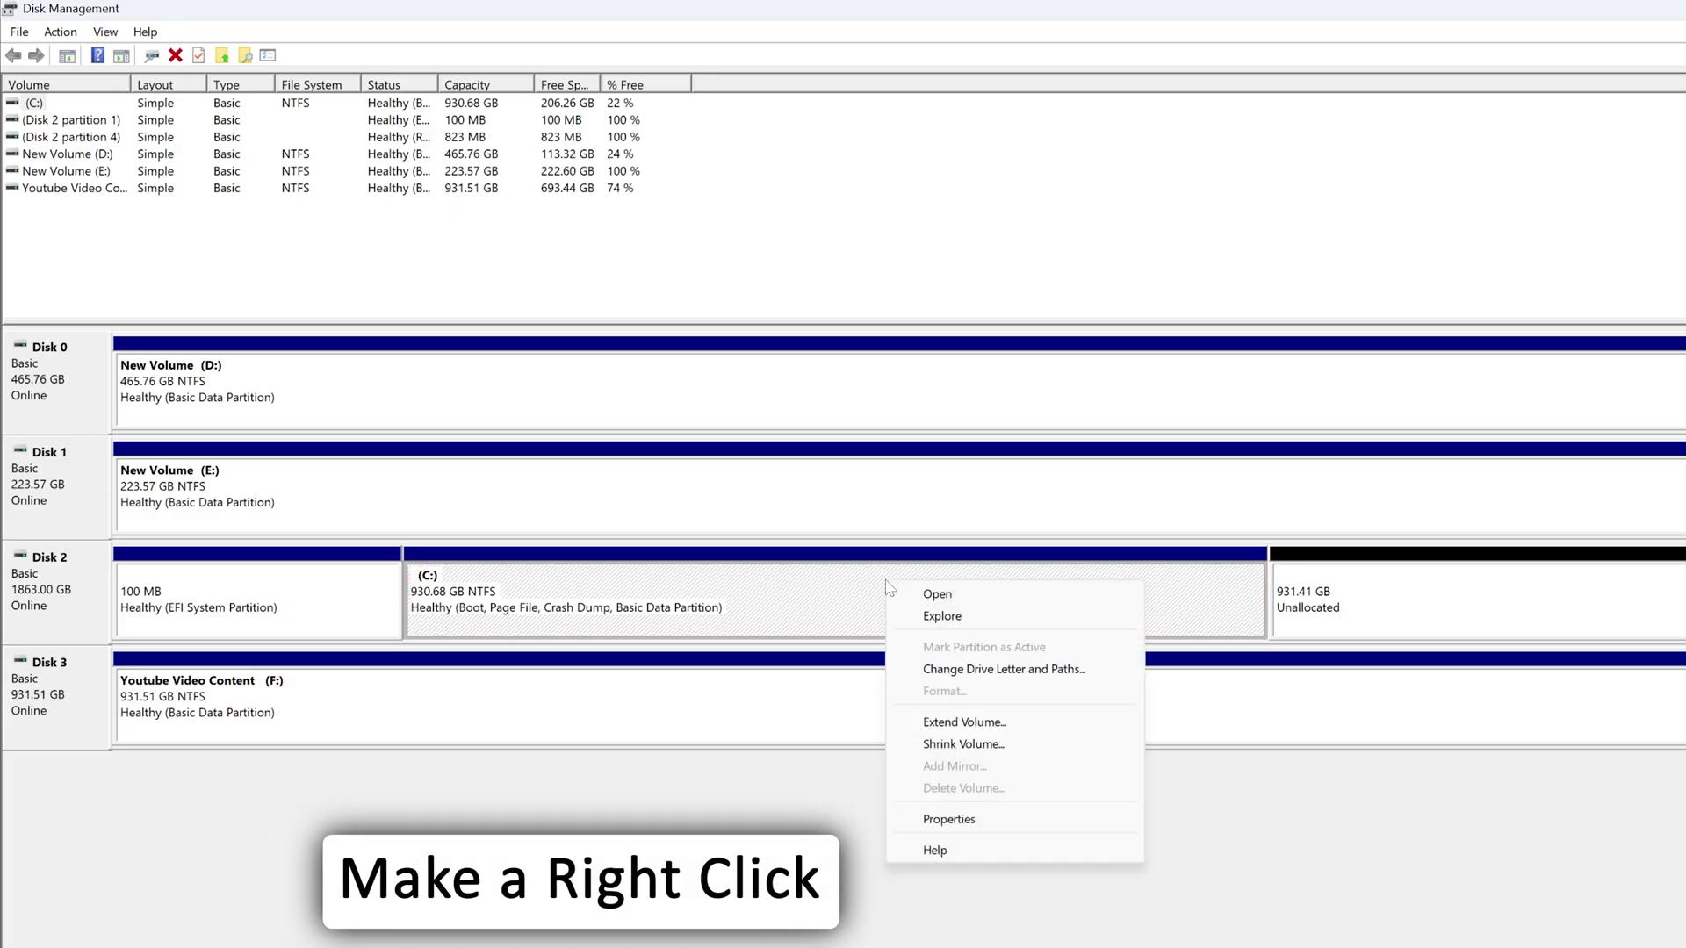
click(966, 723)
click(406, 481)
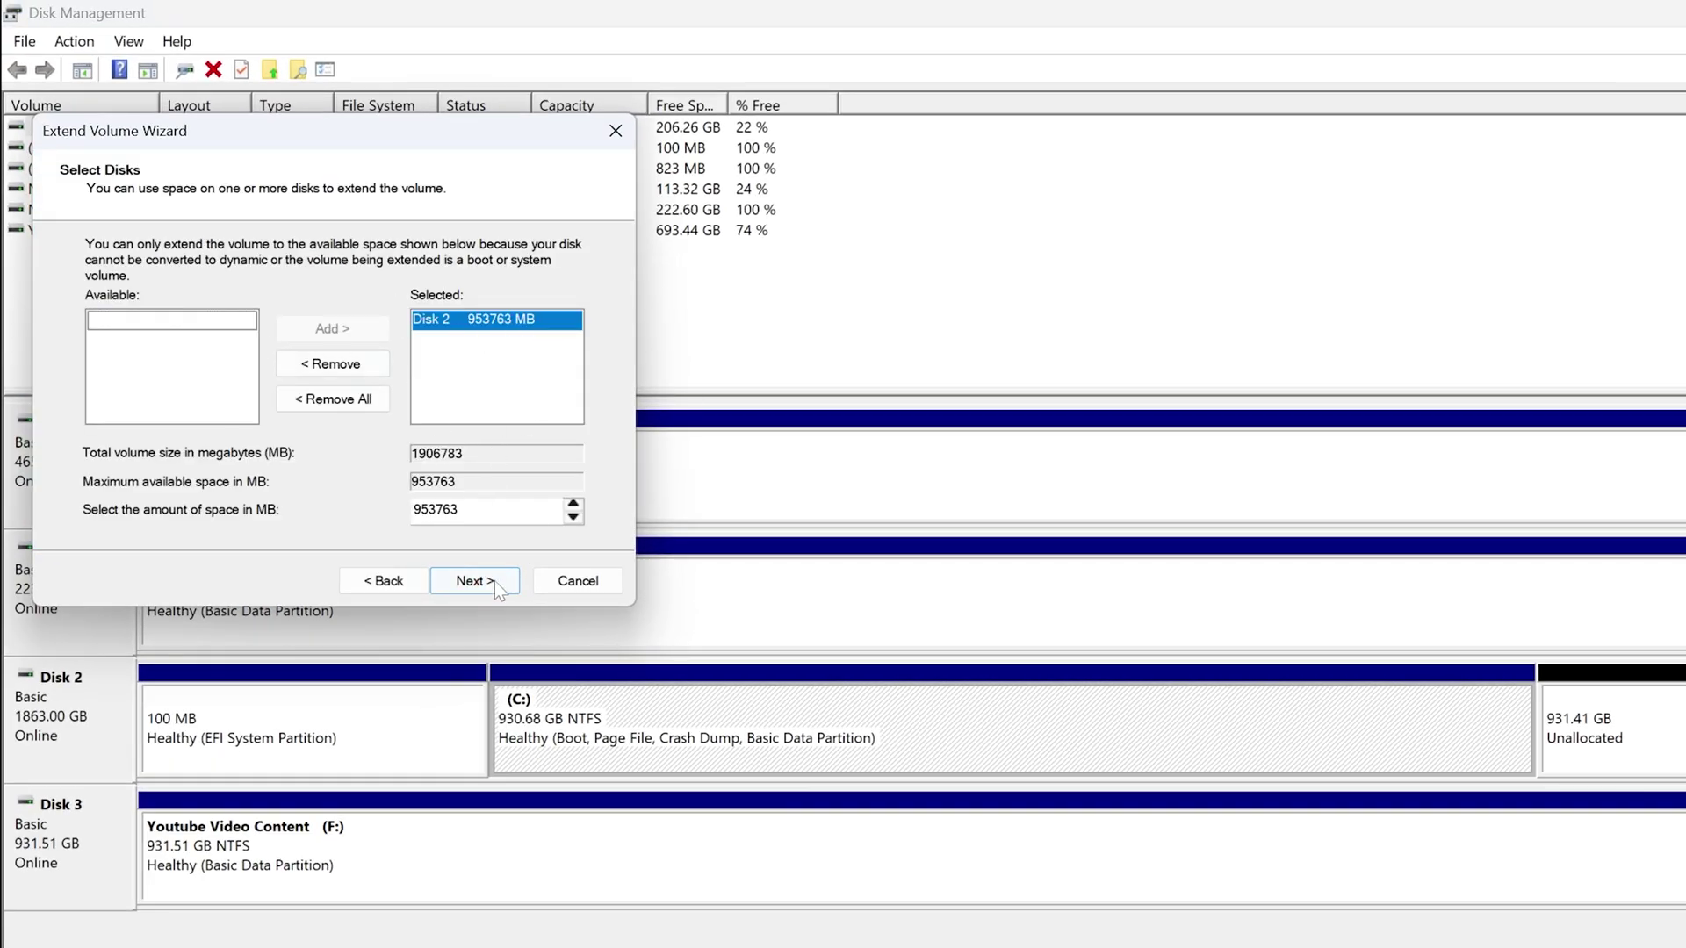
click(493, 581)
click(503, 577)
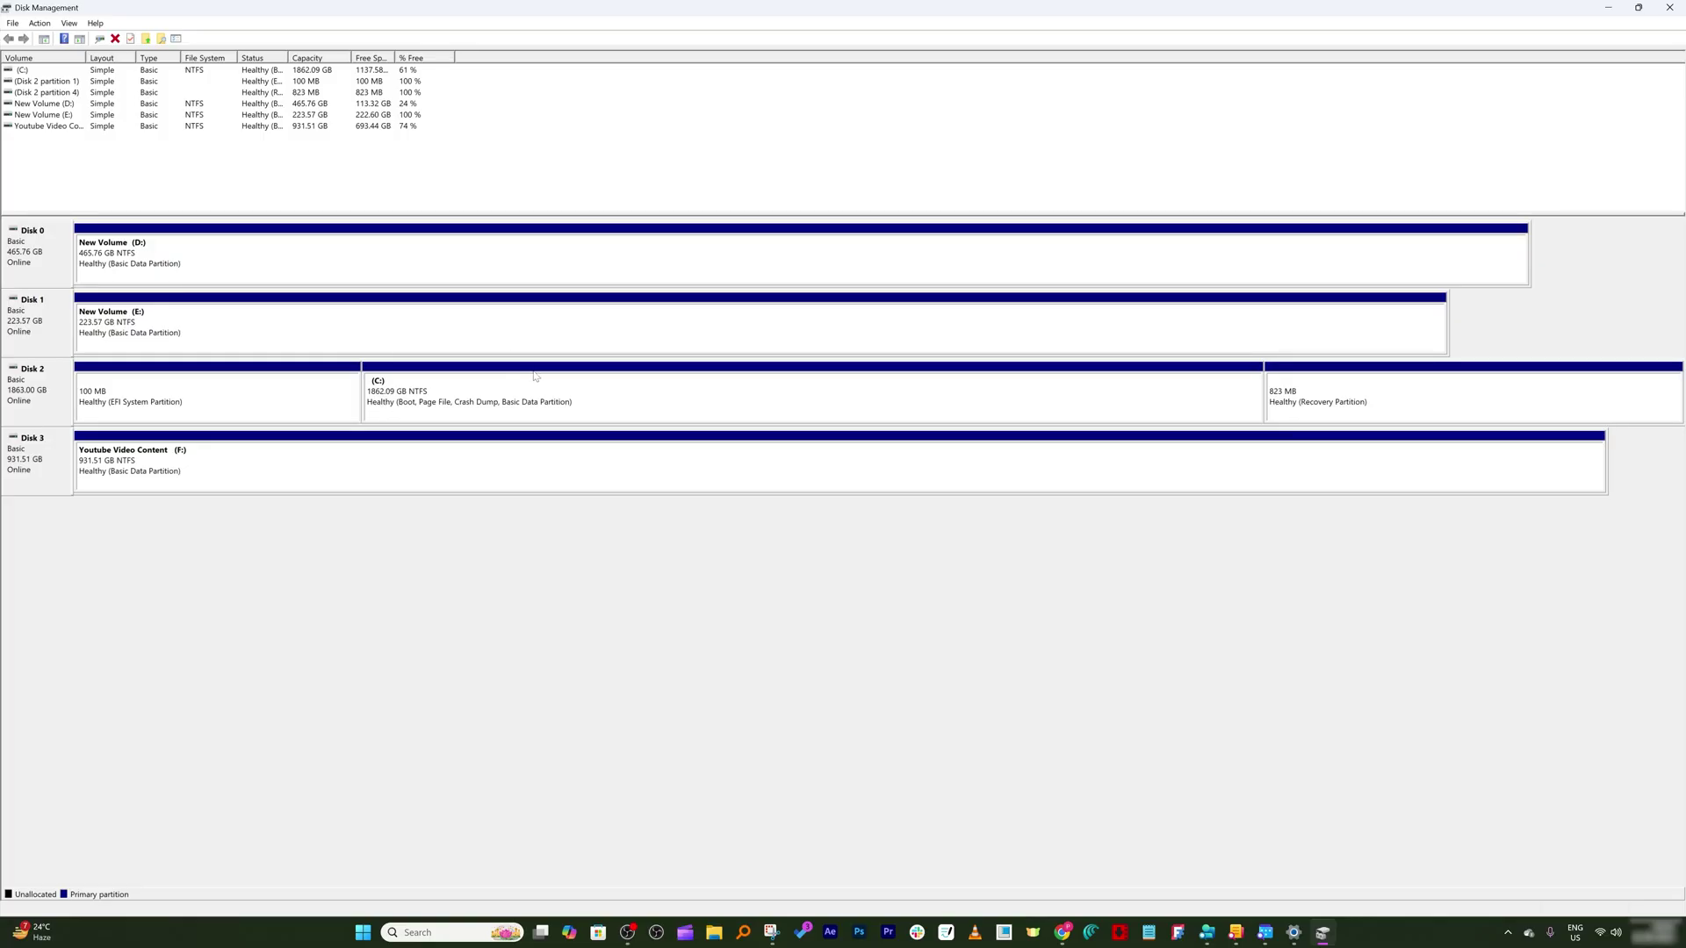
Close Disk Management and refresh This PC, showing Local Disk (C:) at 1.81 TB with 1.11 TB free
click(1671, 7)
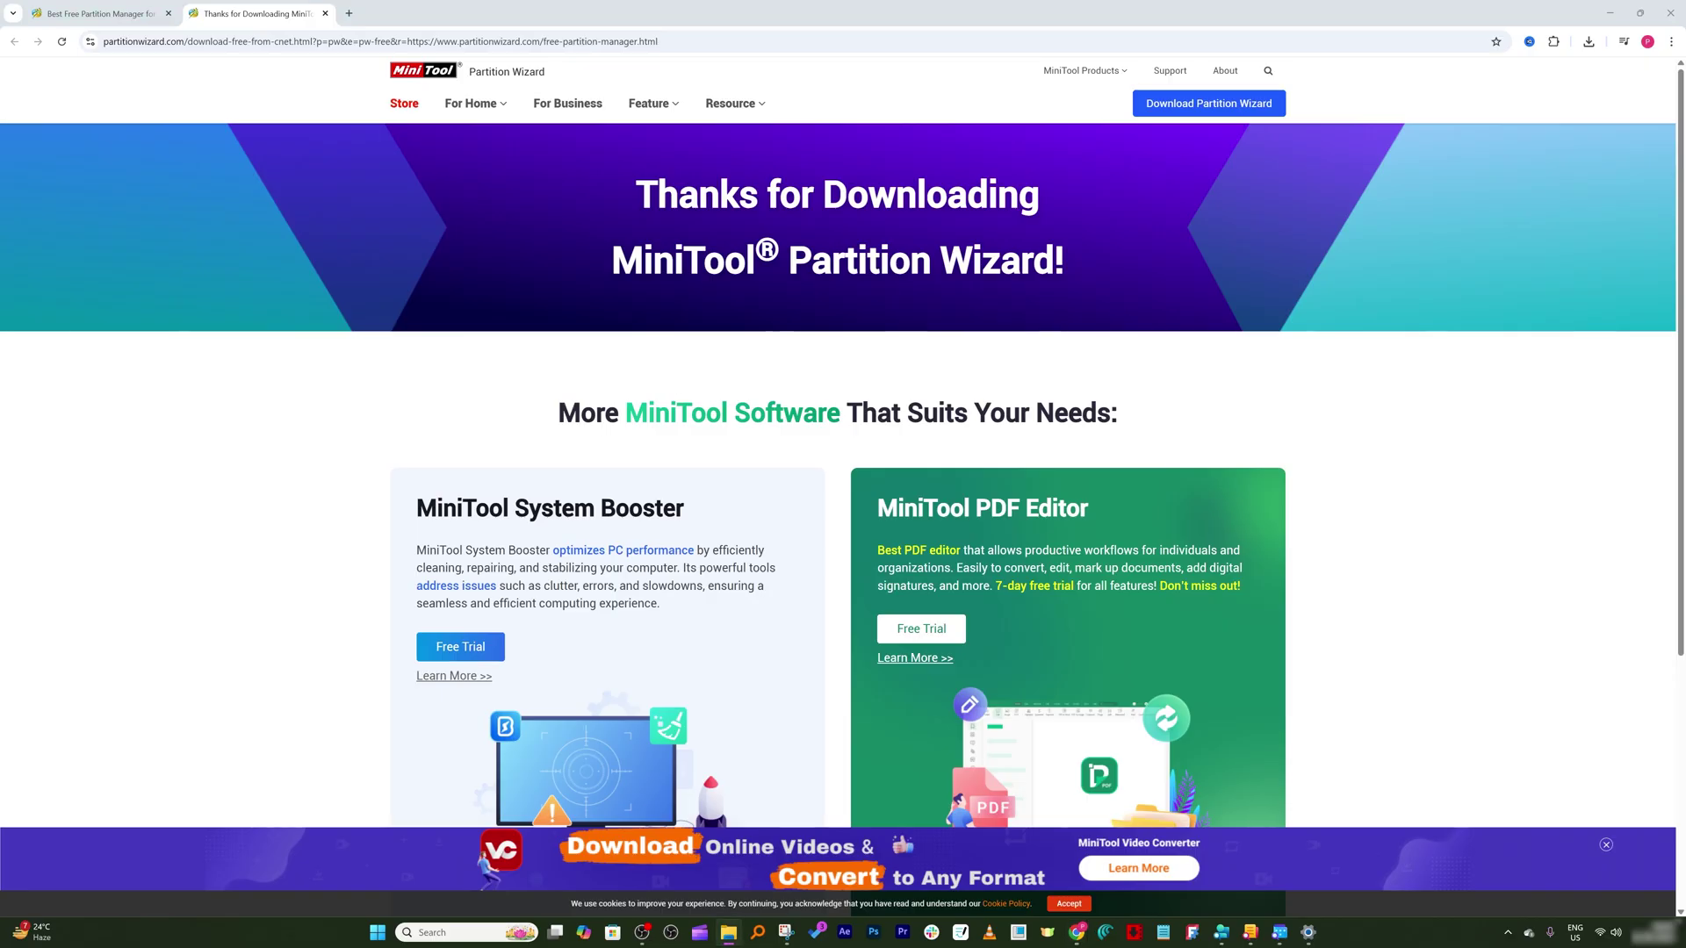
key(super+e)
click(42, 415)
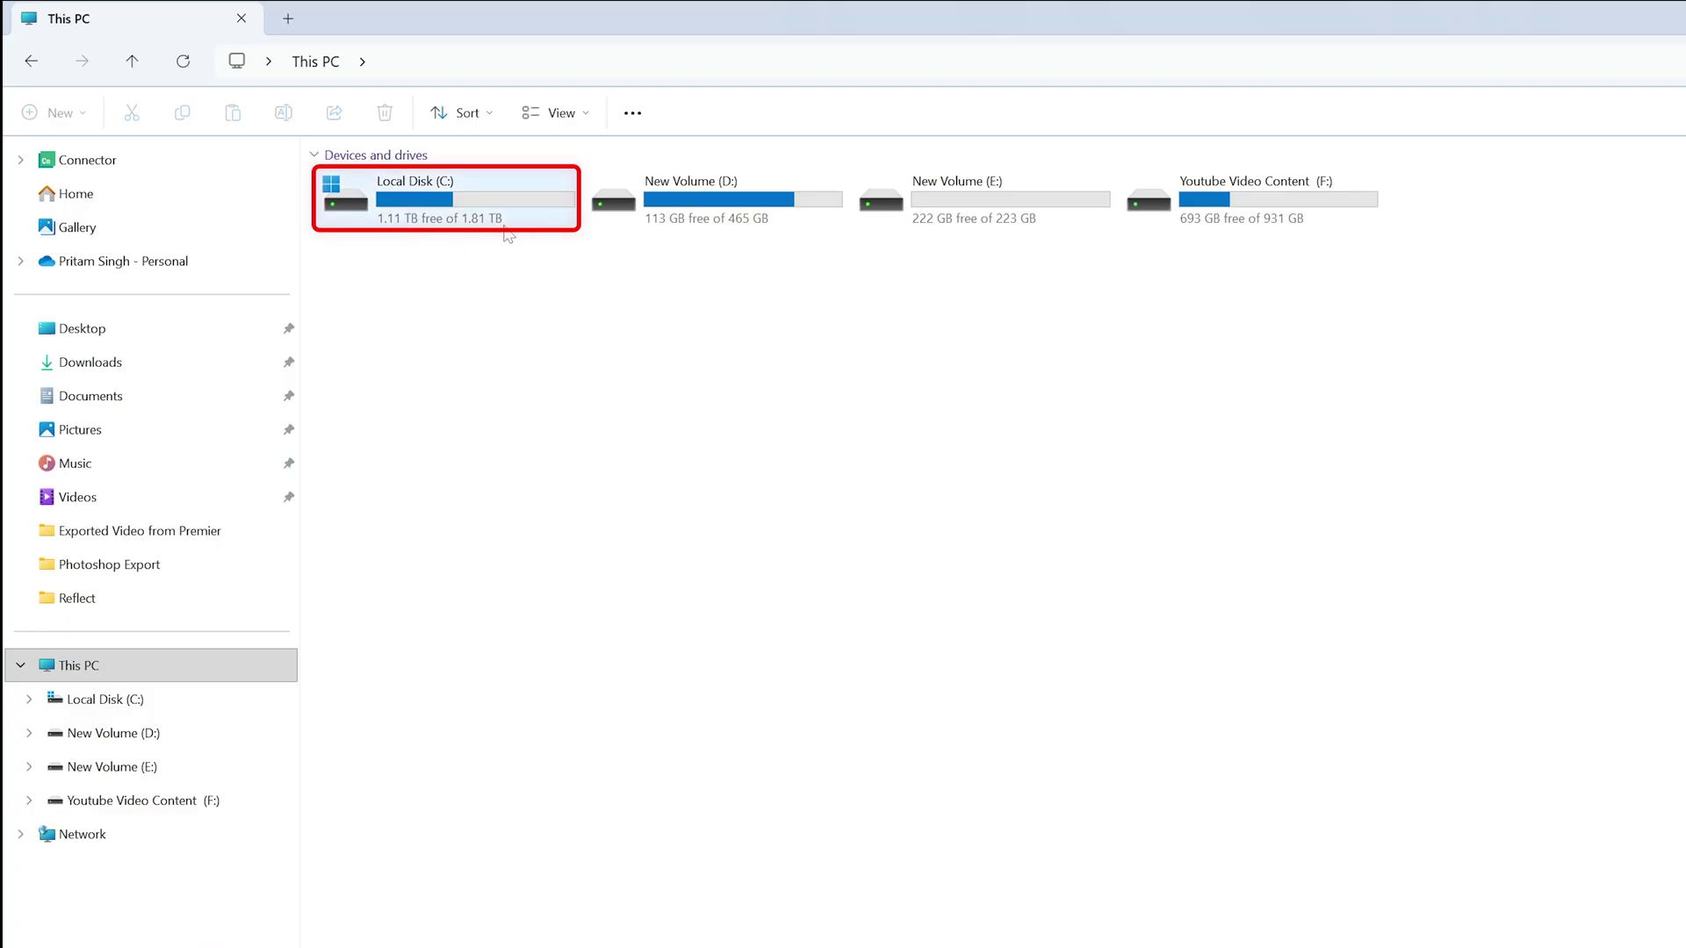
right_click(614, 343)
click(677, 422)
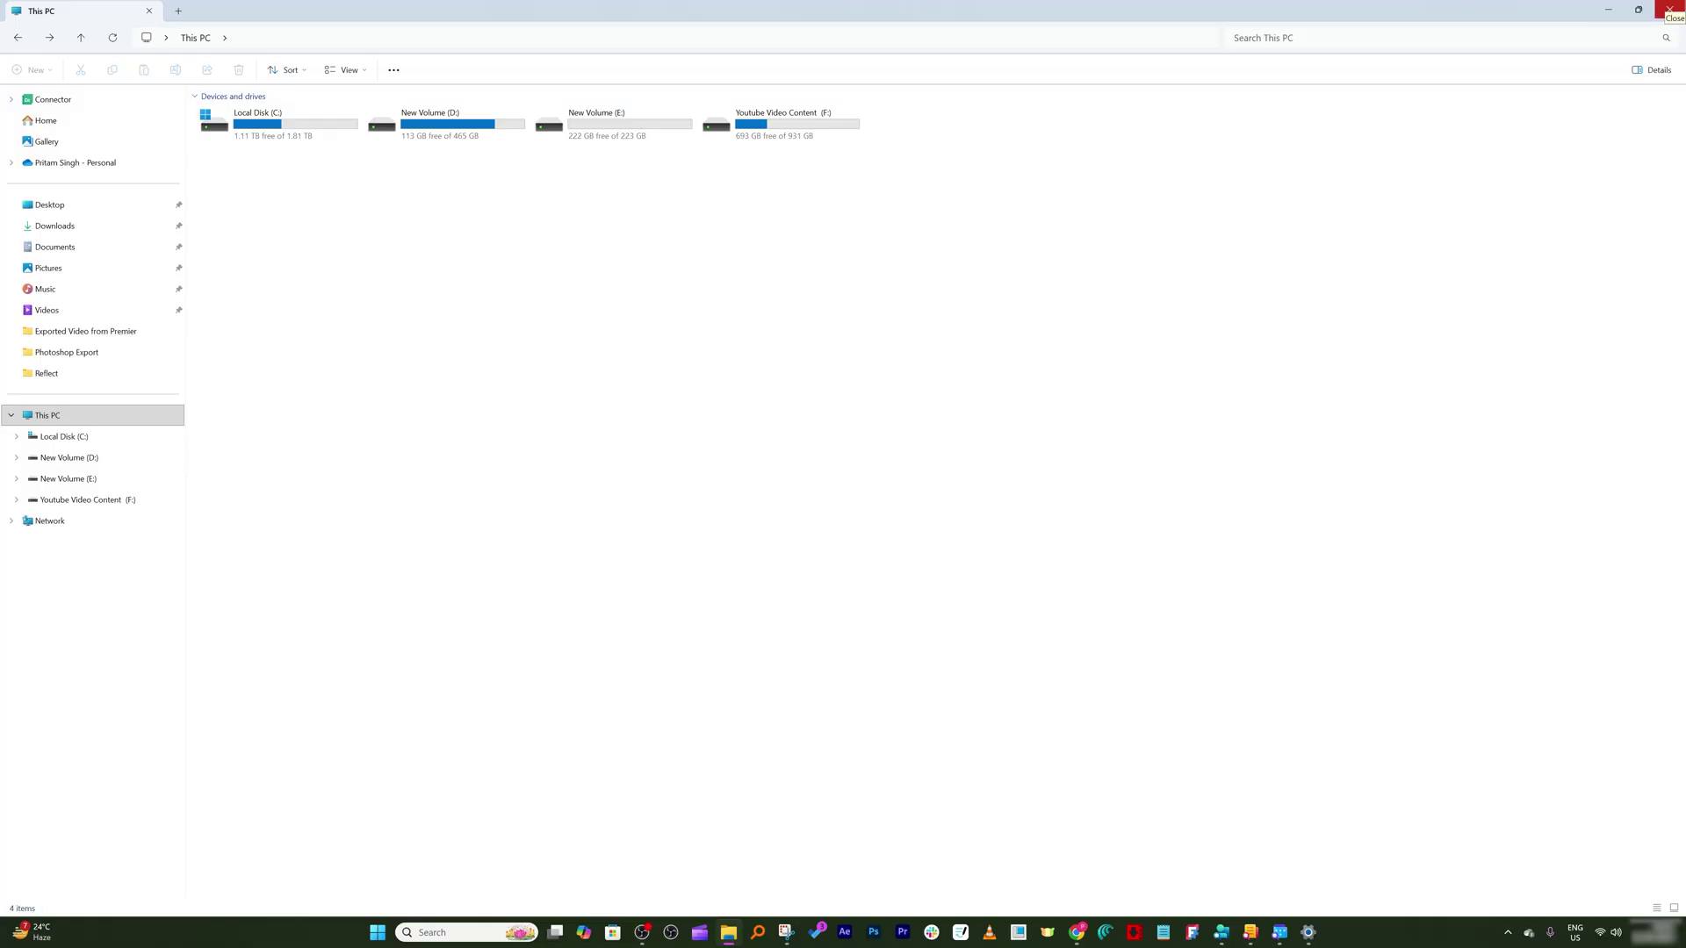
Close the File Explorer window to return to the MiniTool download page in Chrome
click(1669, 9)
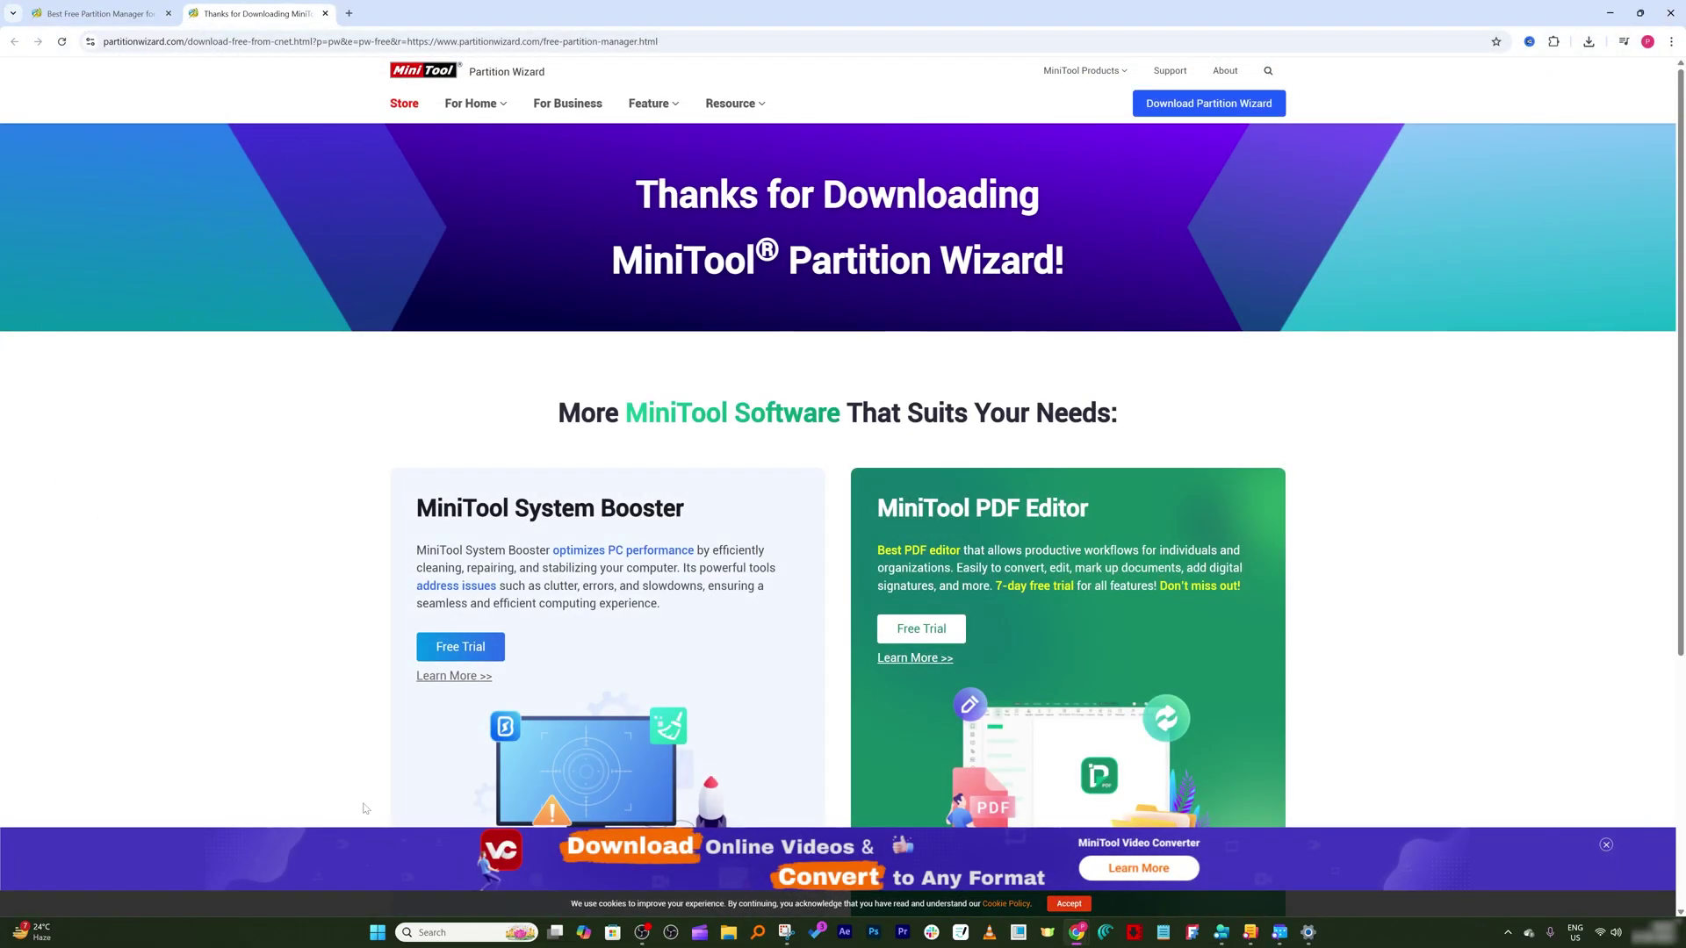